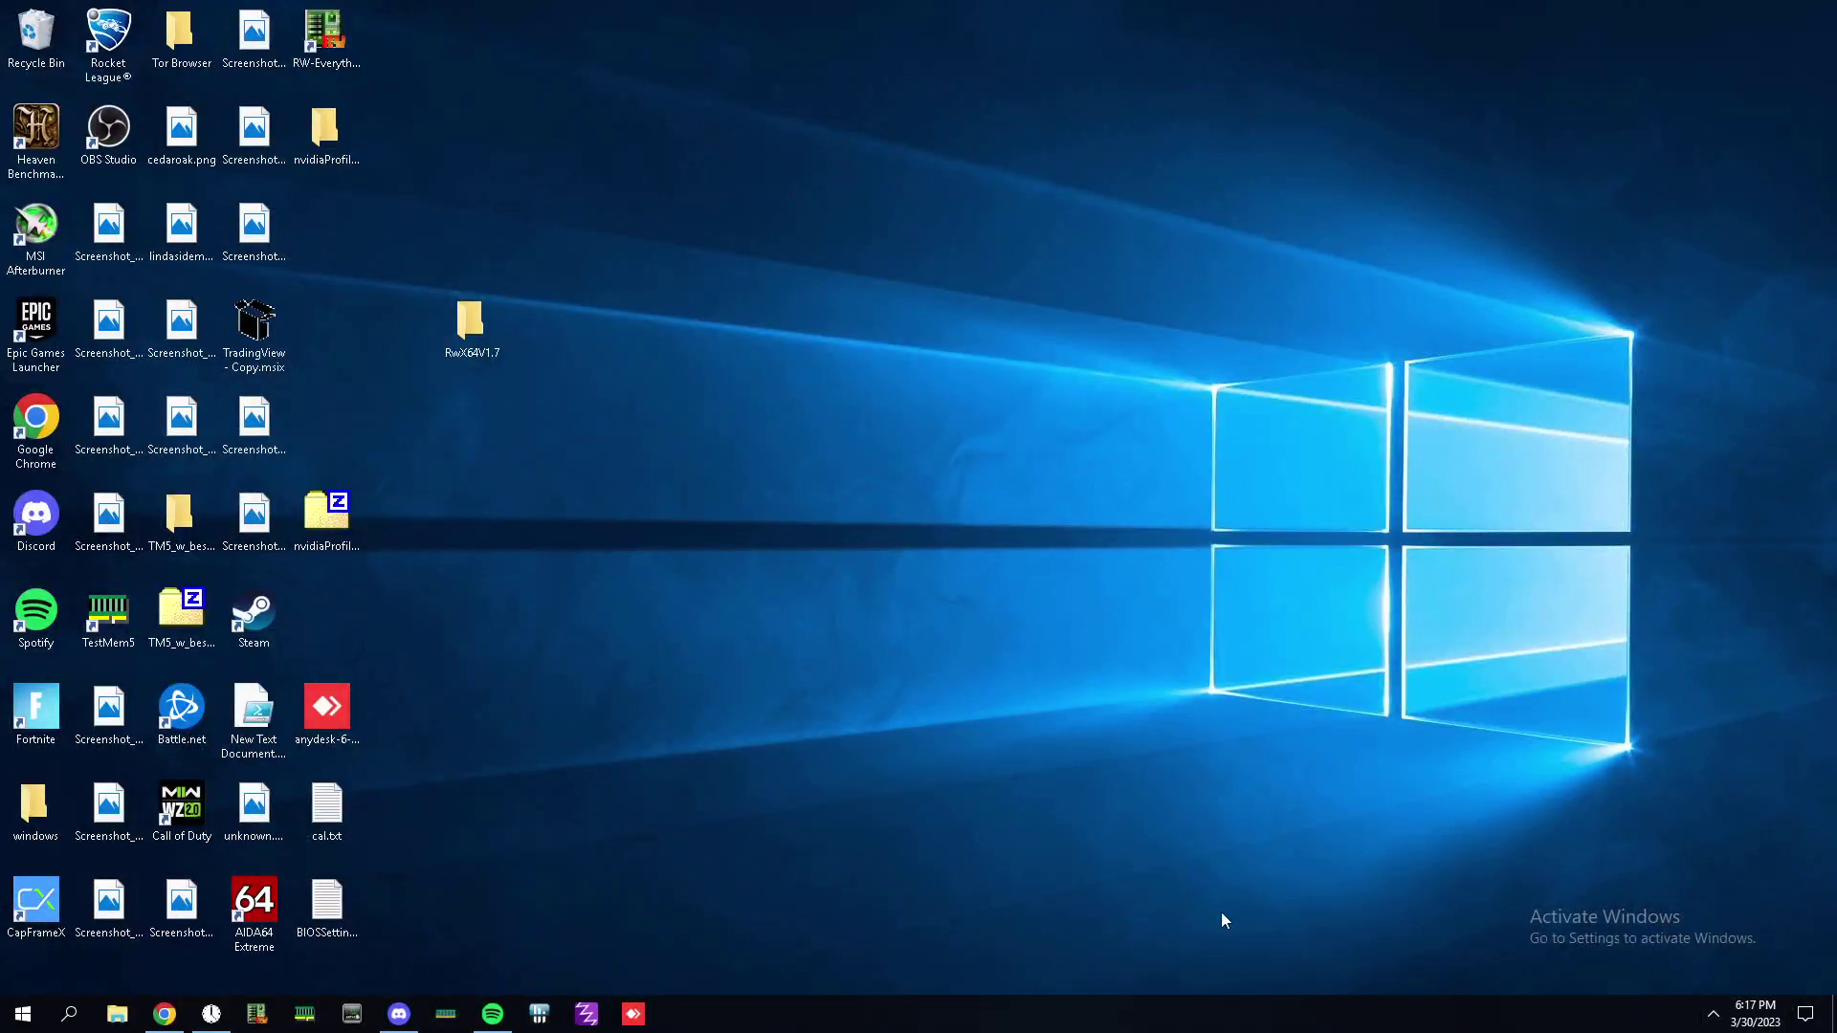
- Launch the Epic Games Launcher from its desktop shortcut after closing a stray folder window
double_click(34, 807)
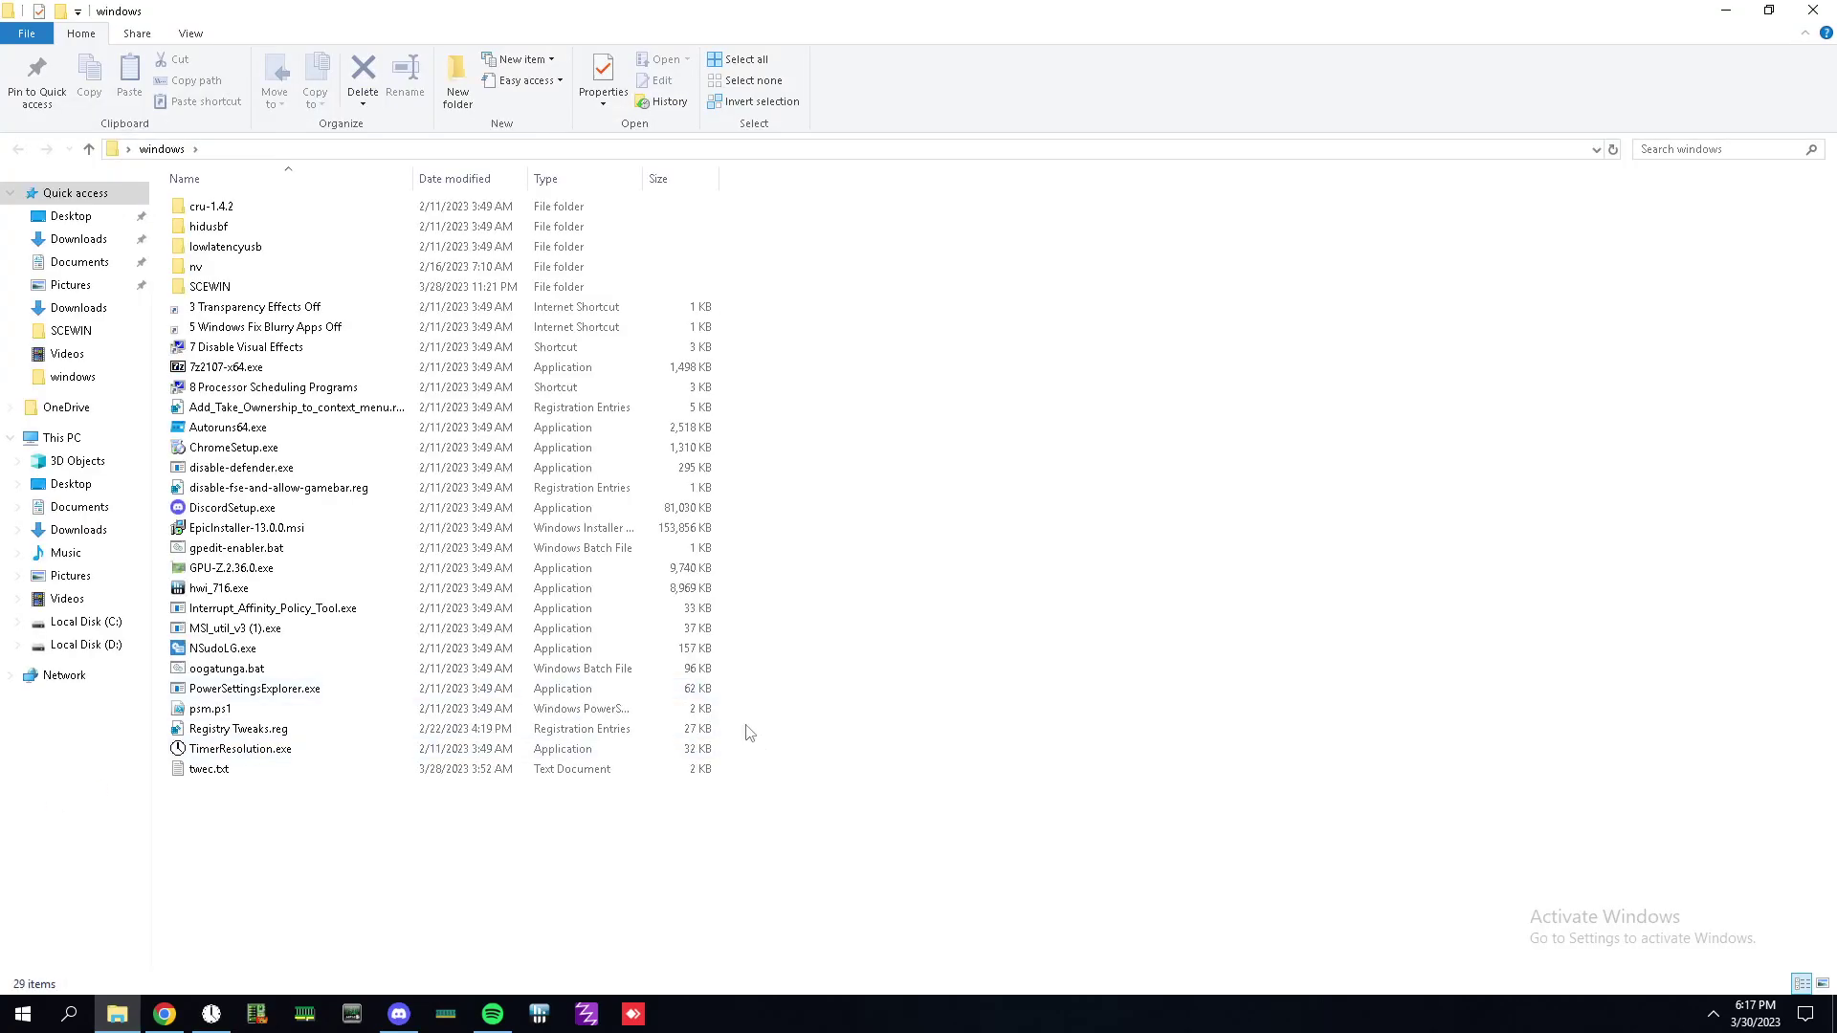
left_click(1812, 11)
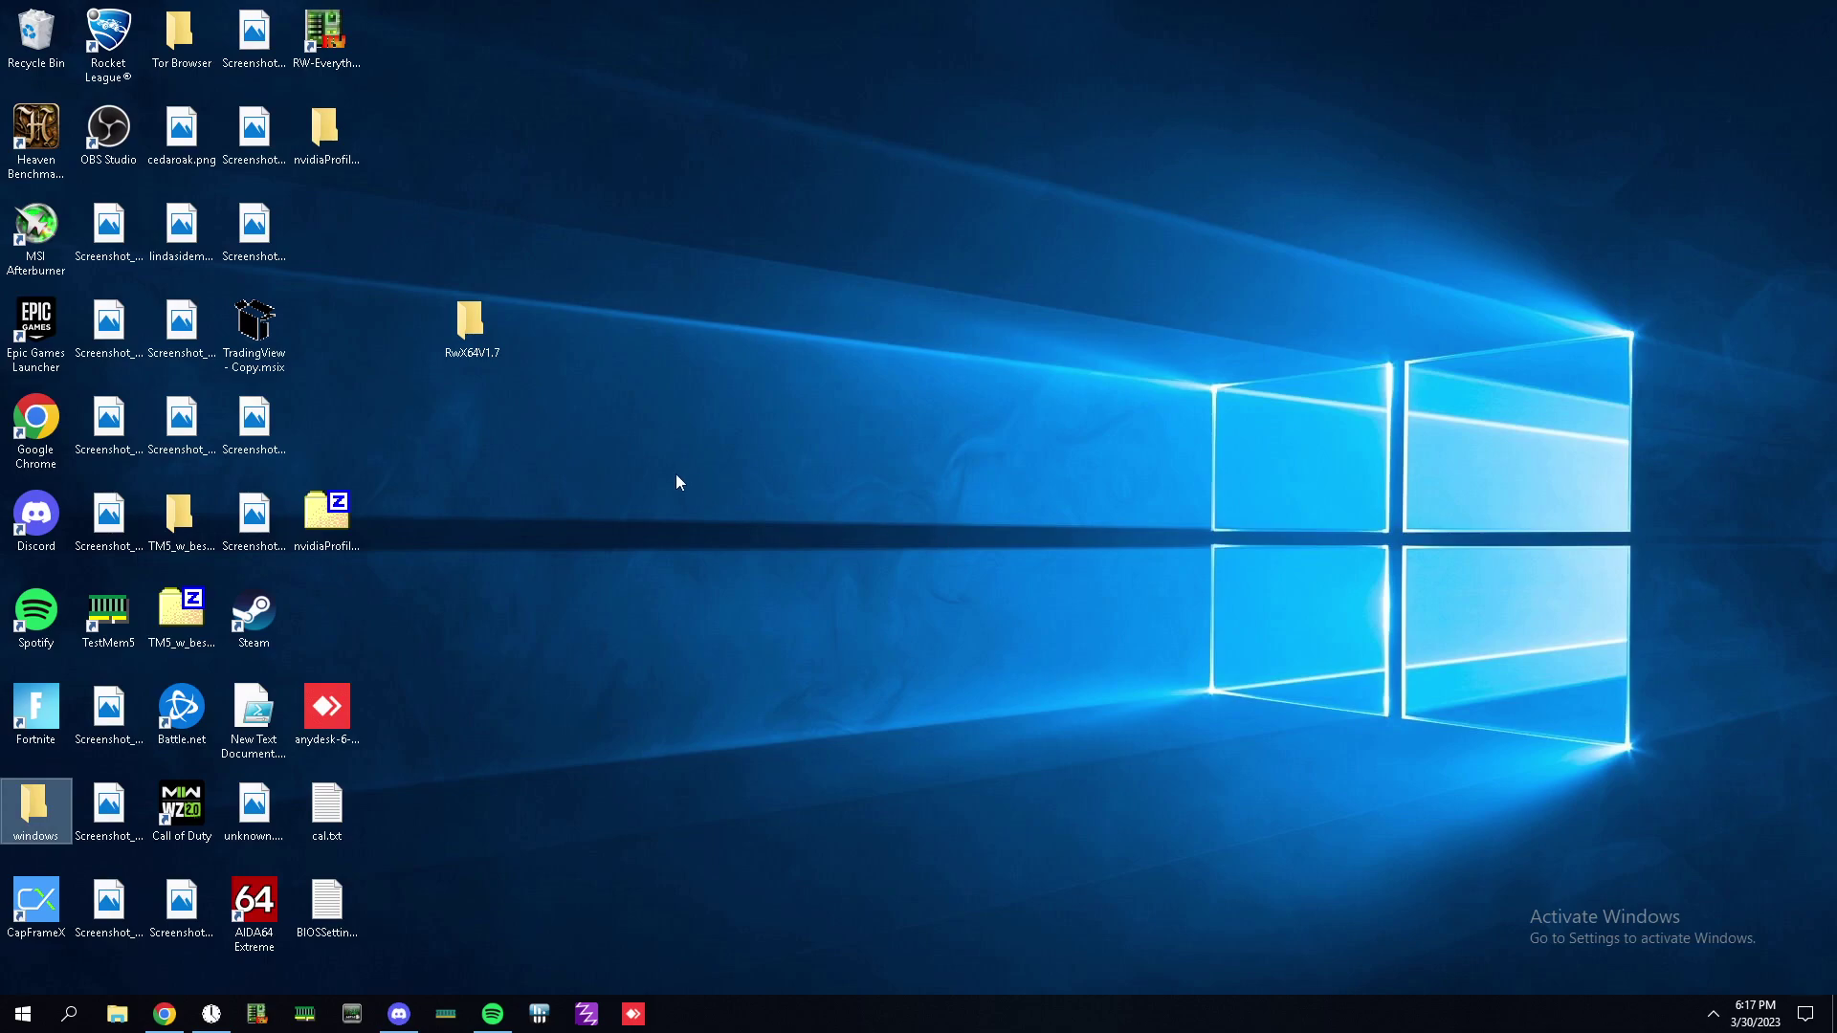
left_click(445, 541)
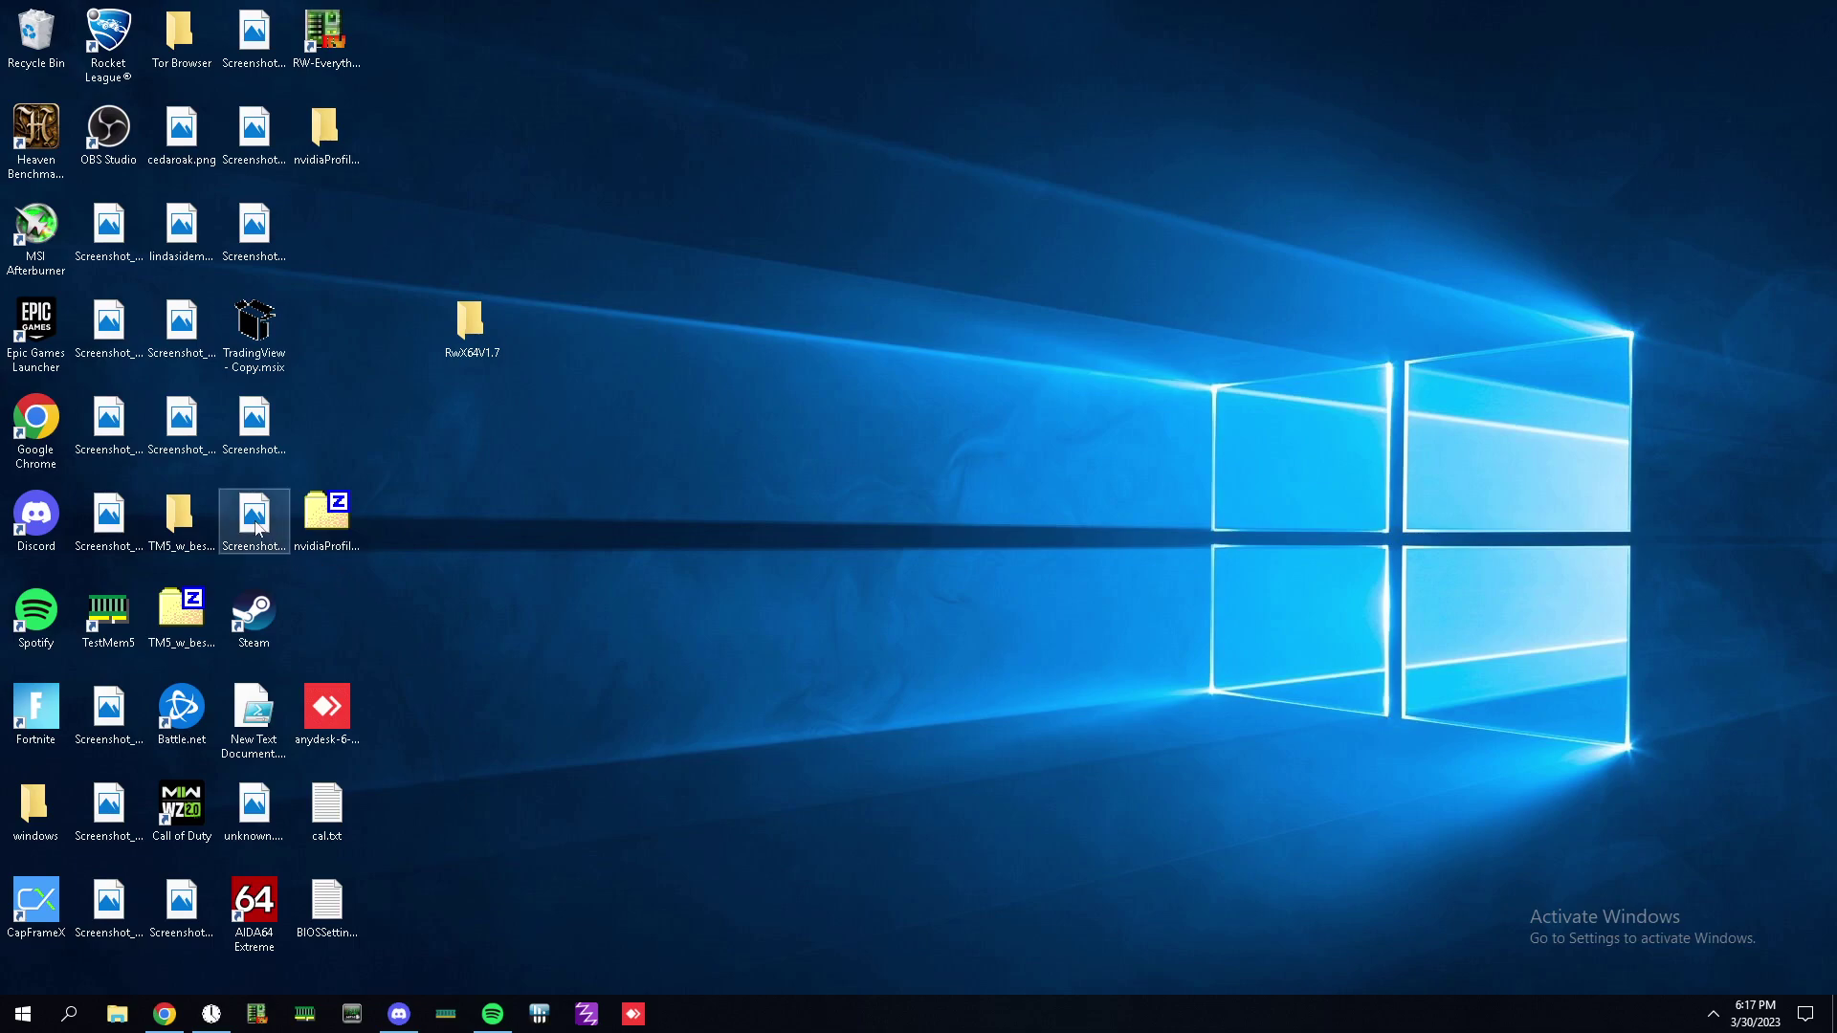
double_click(36, 330)
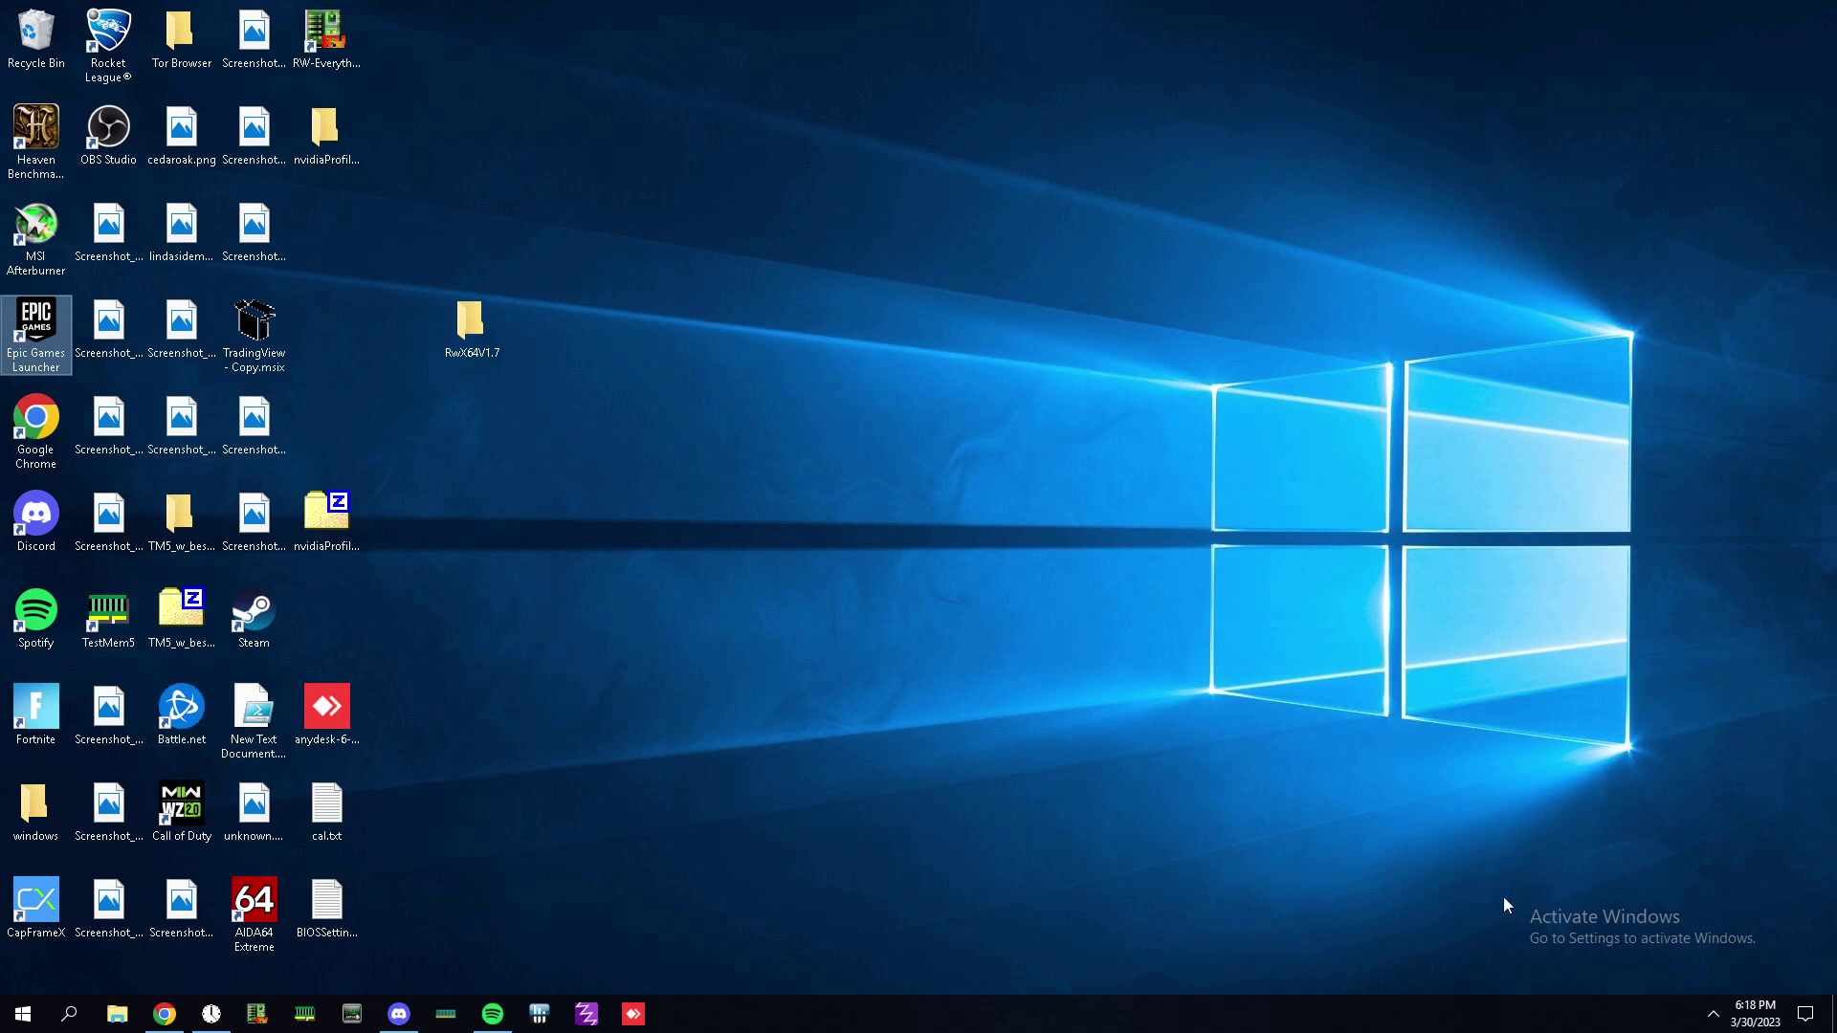
- Open File Explorer and browse to Local Disk (C:)
left_click(1712, 1015)
left_click(1712, 1014)
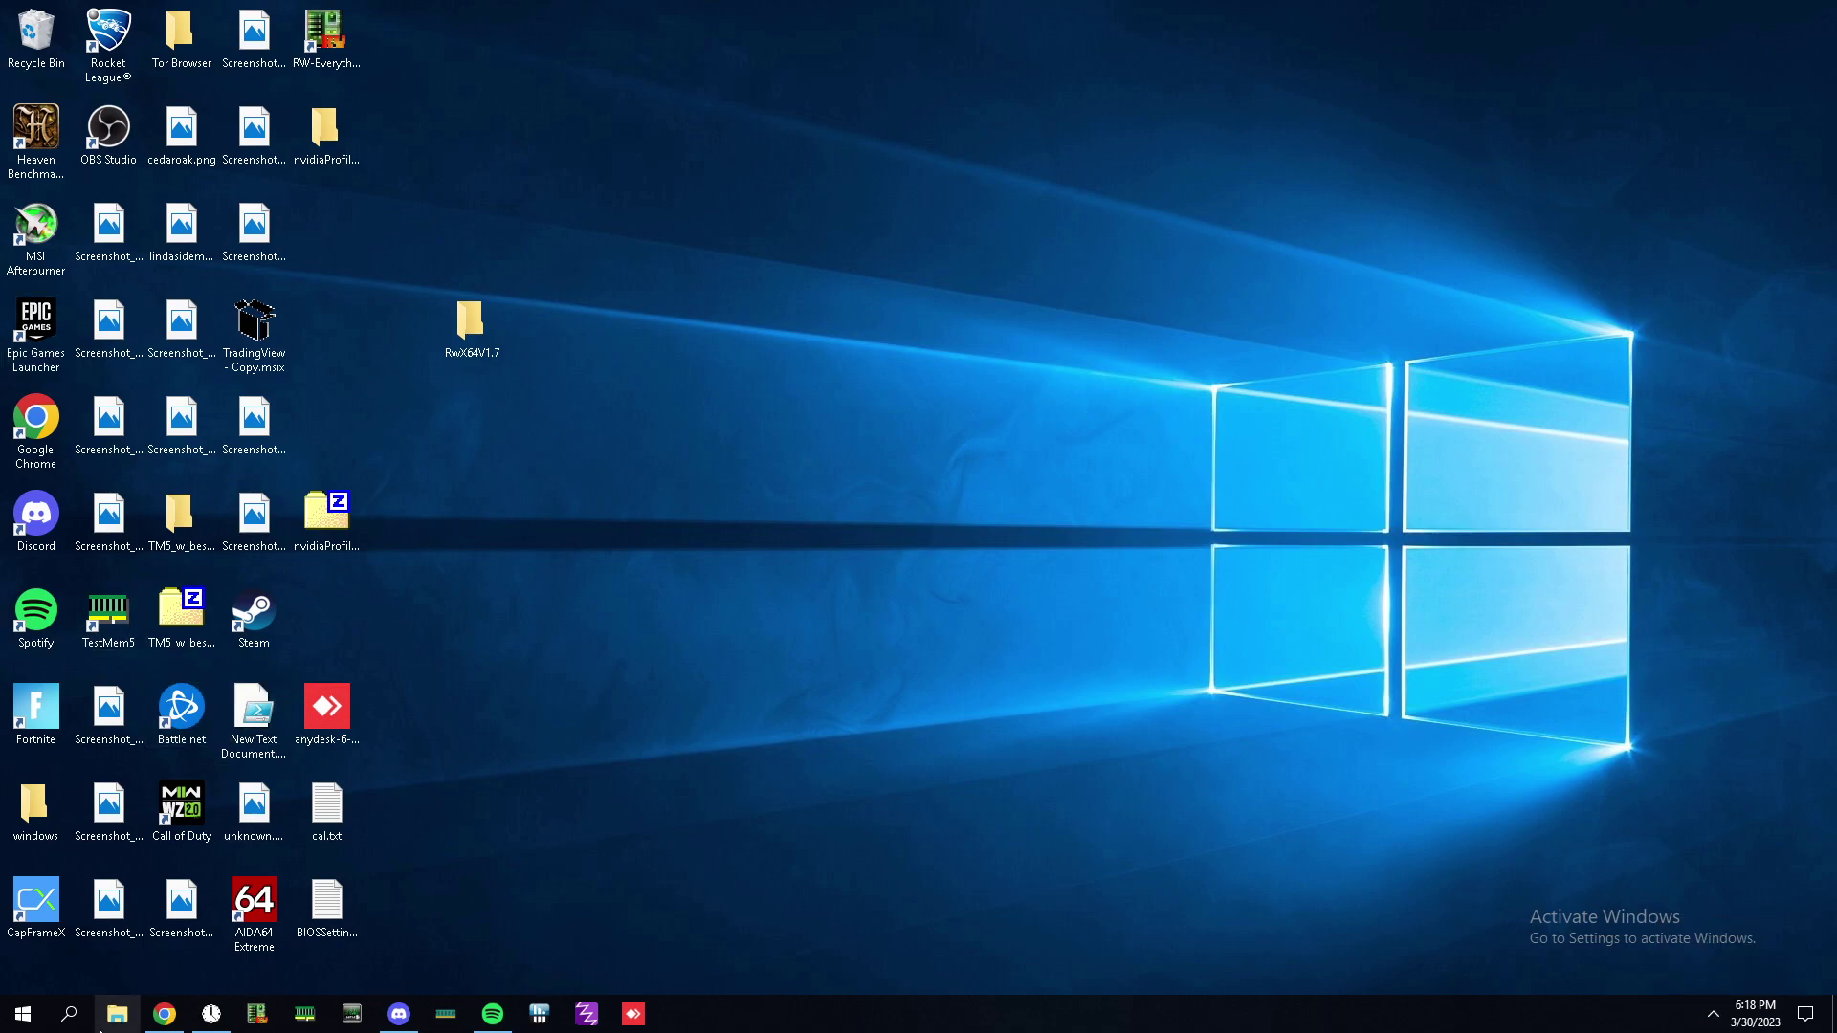
left_click(117, 1014)
left_click(86, 438)
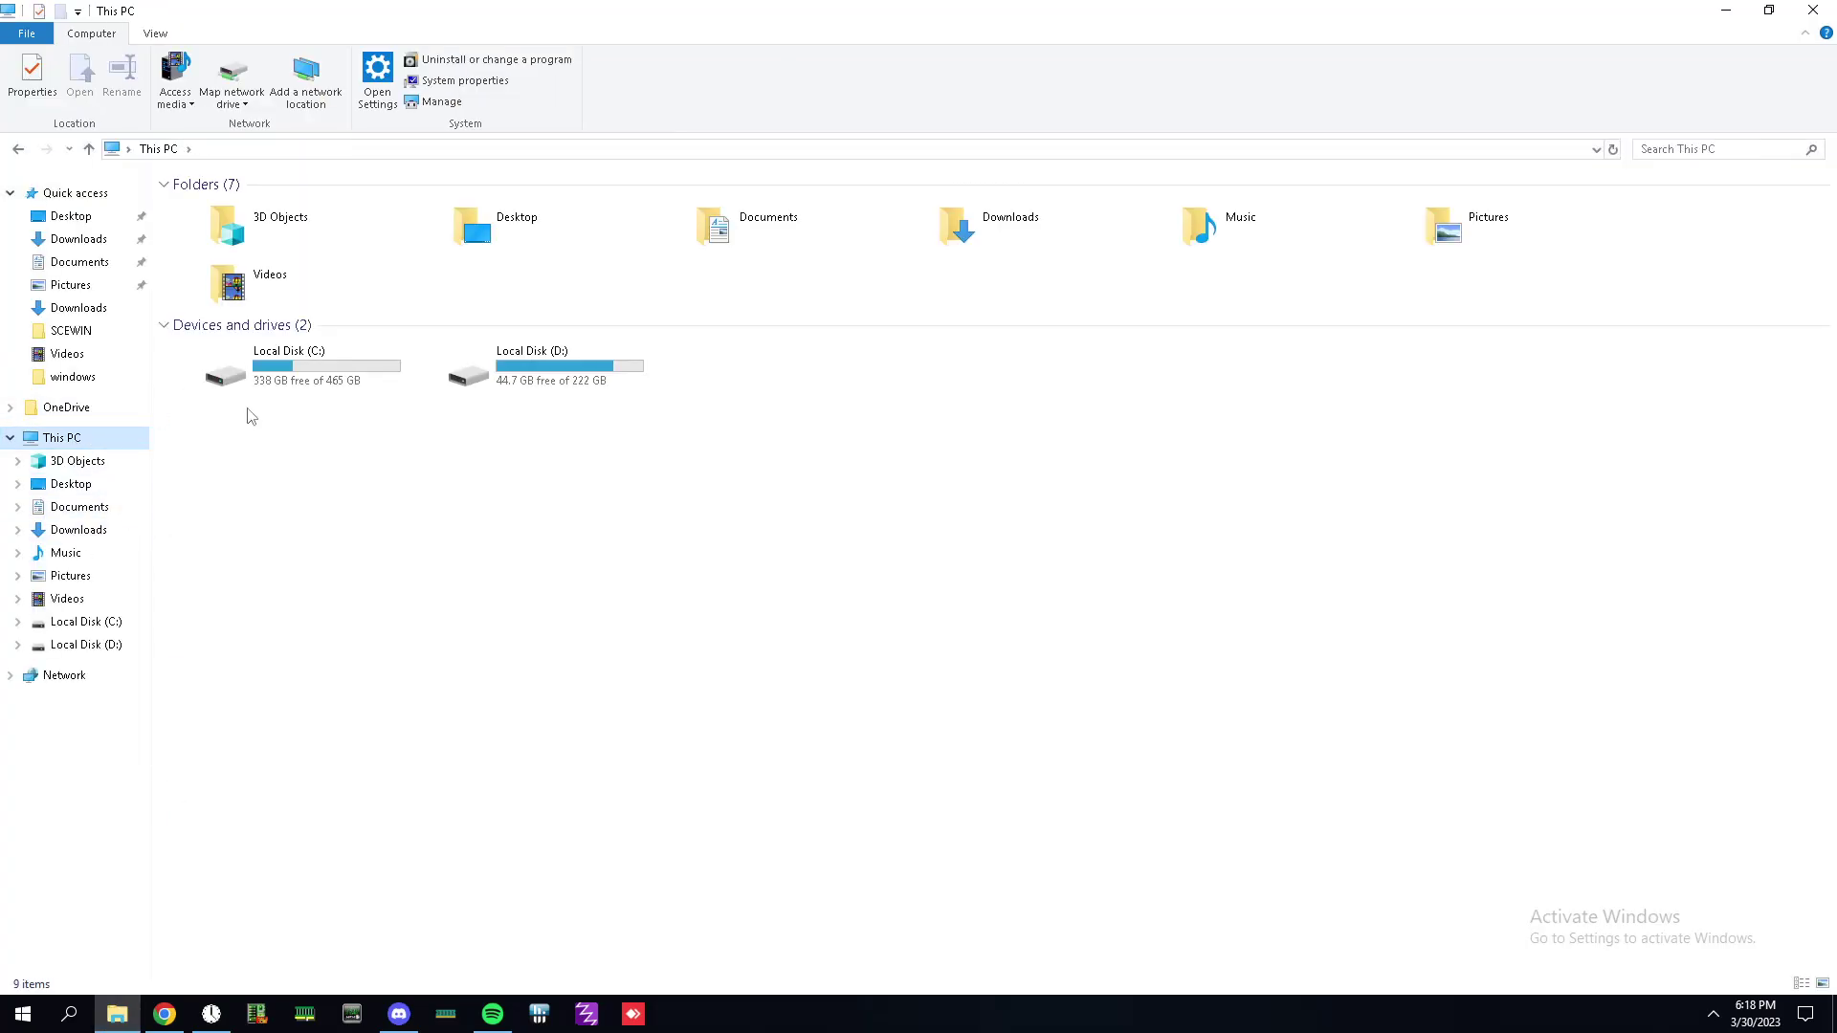
double_click(373, 389)
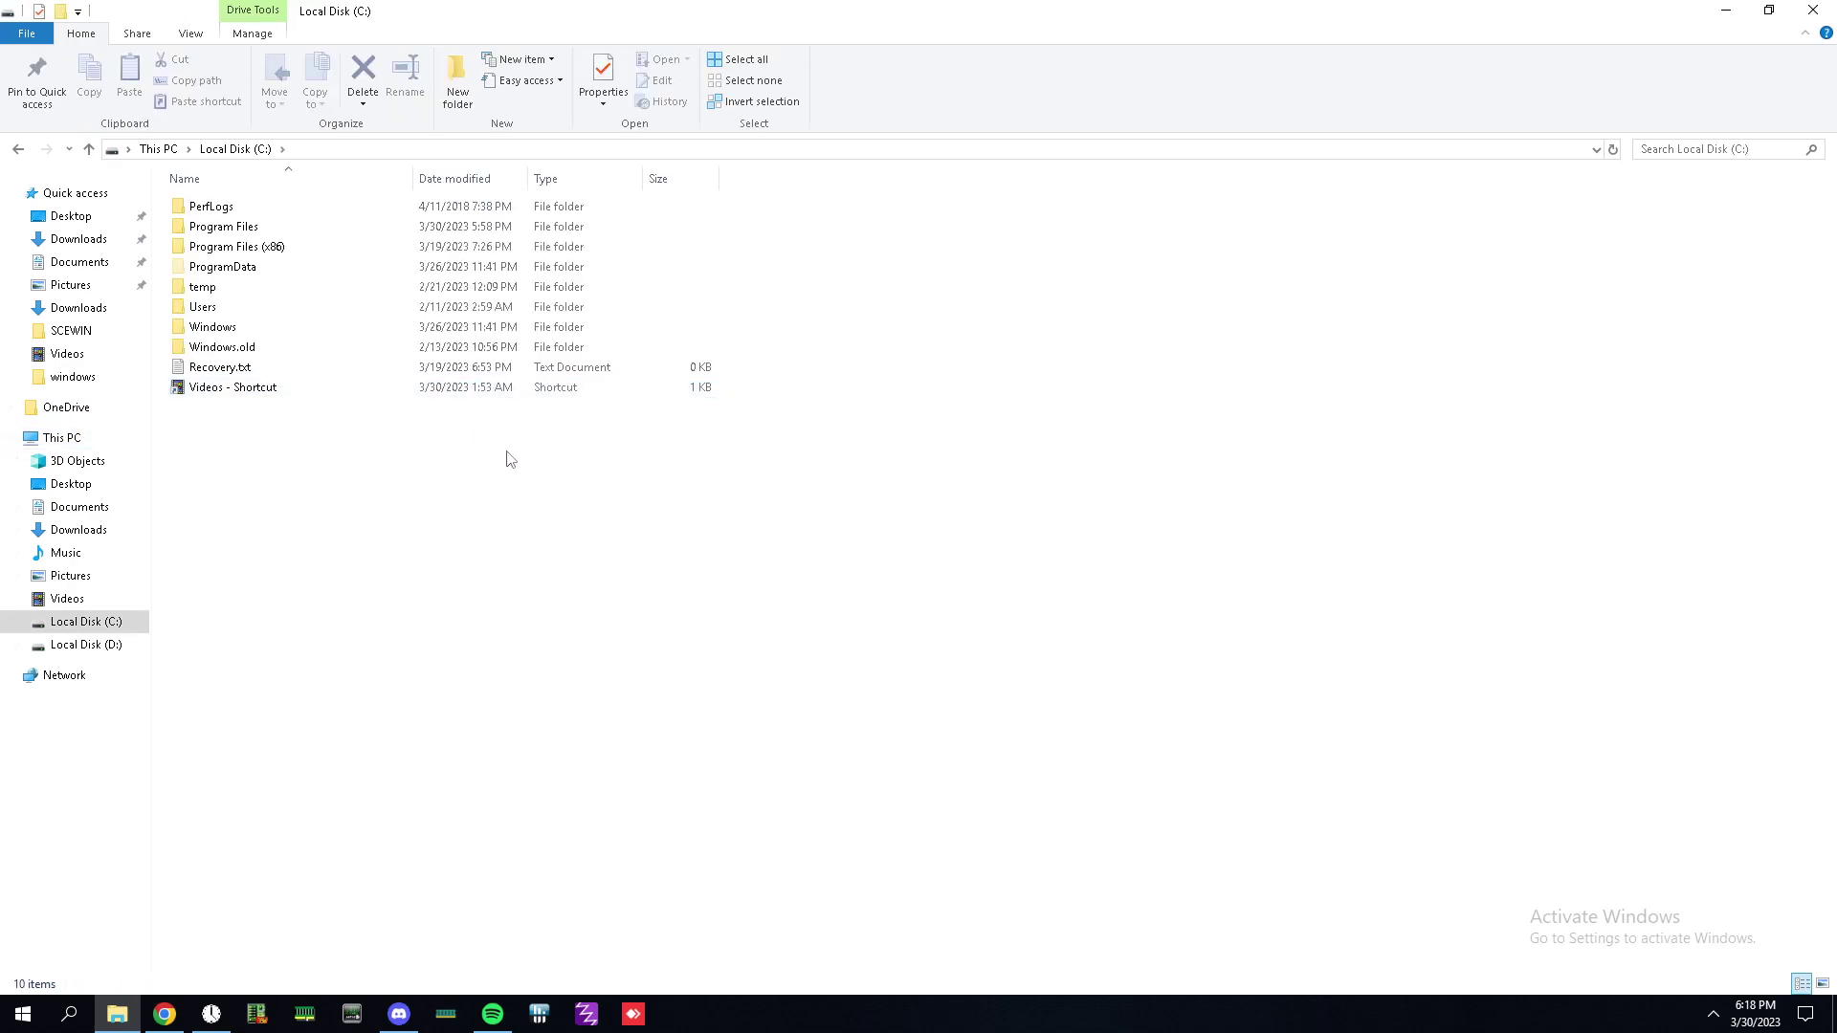
key("alt+Left")
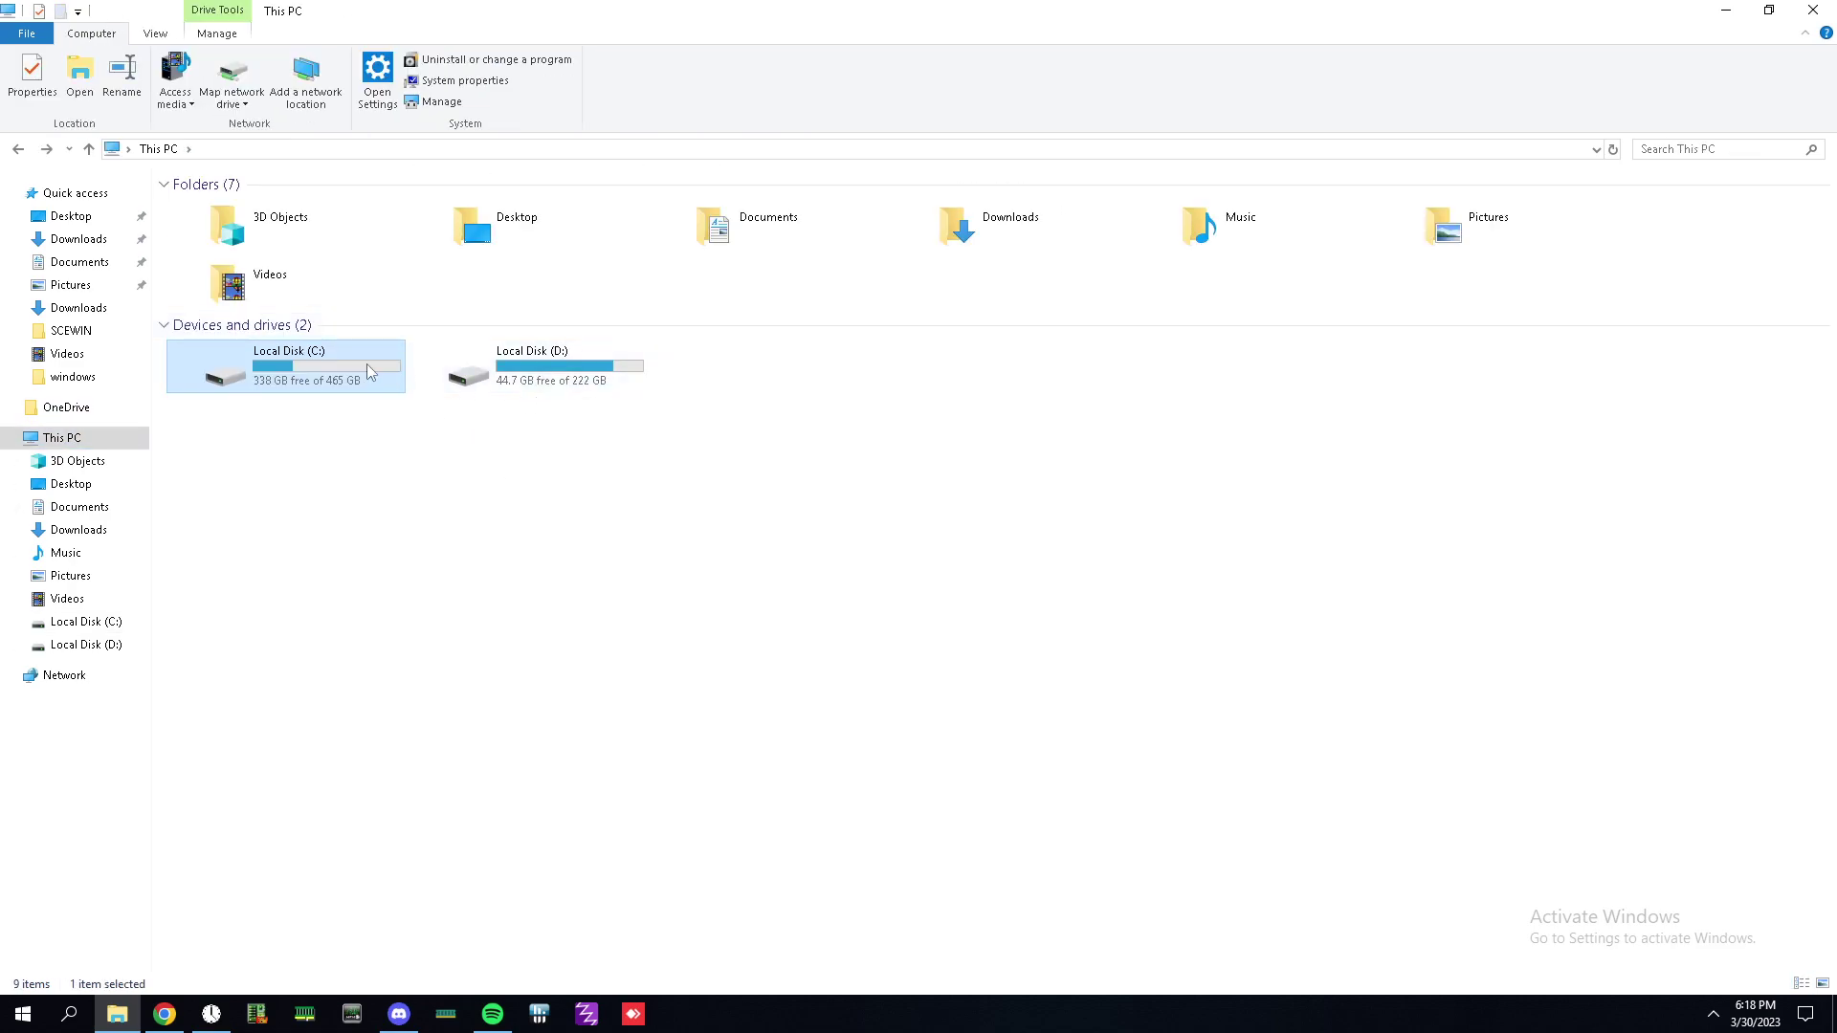
double_click(371, 374)
- Go to Program Files\Epic Games\rocketleague\Binaries\Win64 and select RocketLeague.exe
double_click(292, 232)
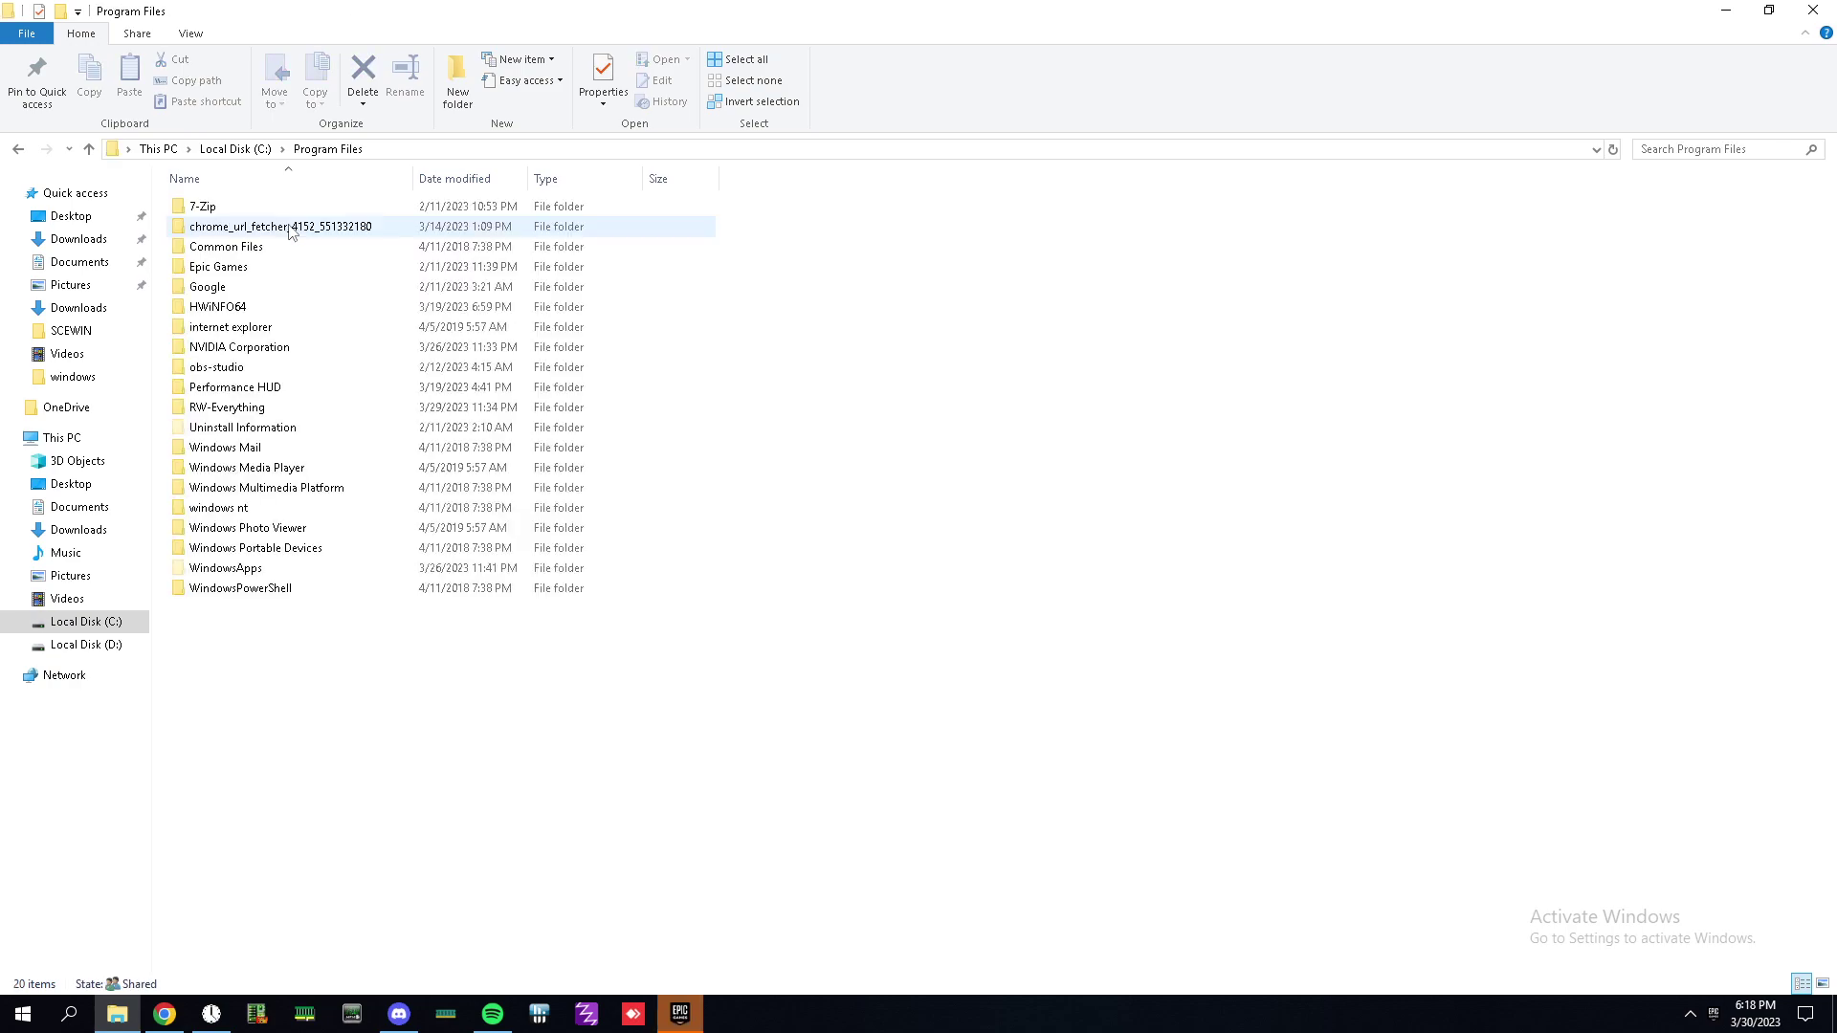
double_click(270, 264)
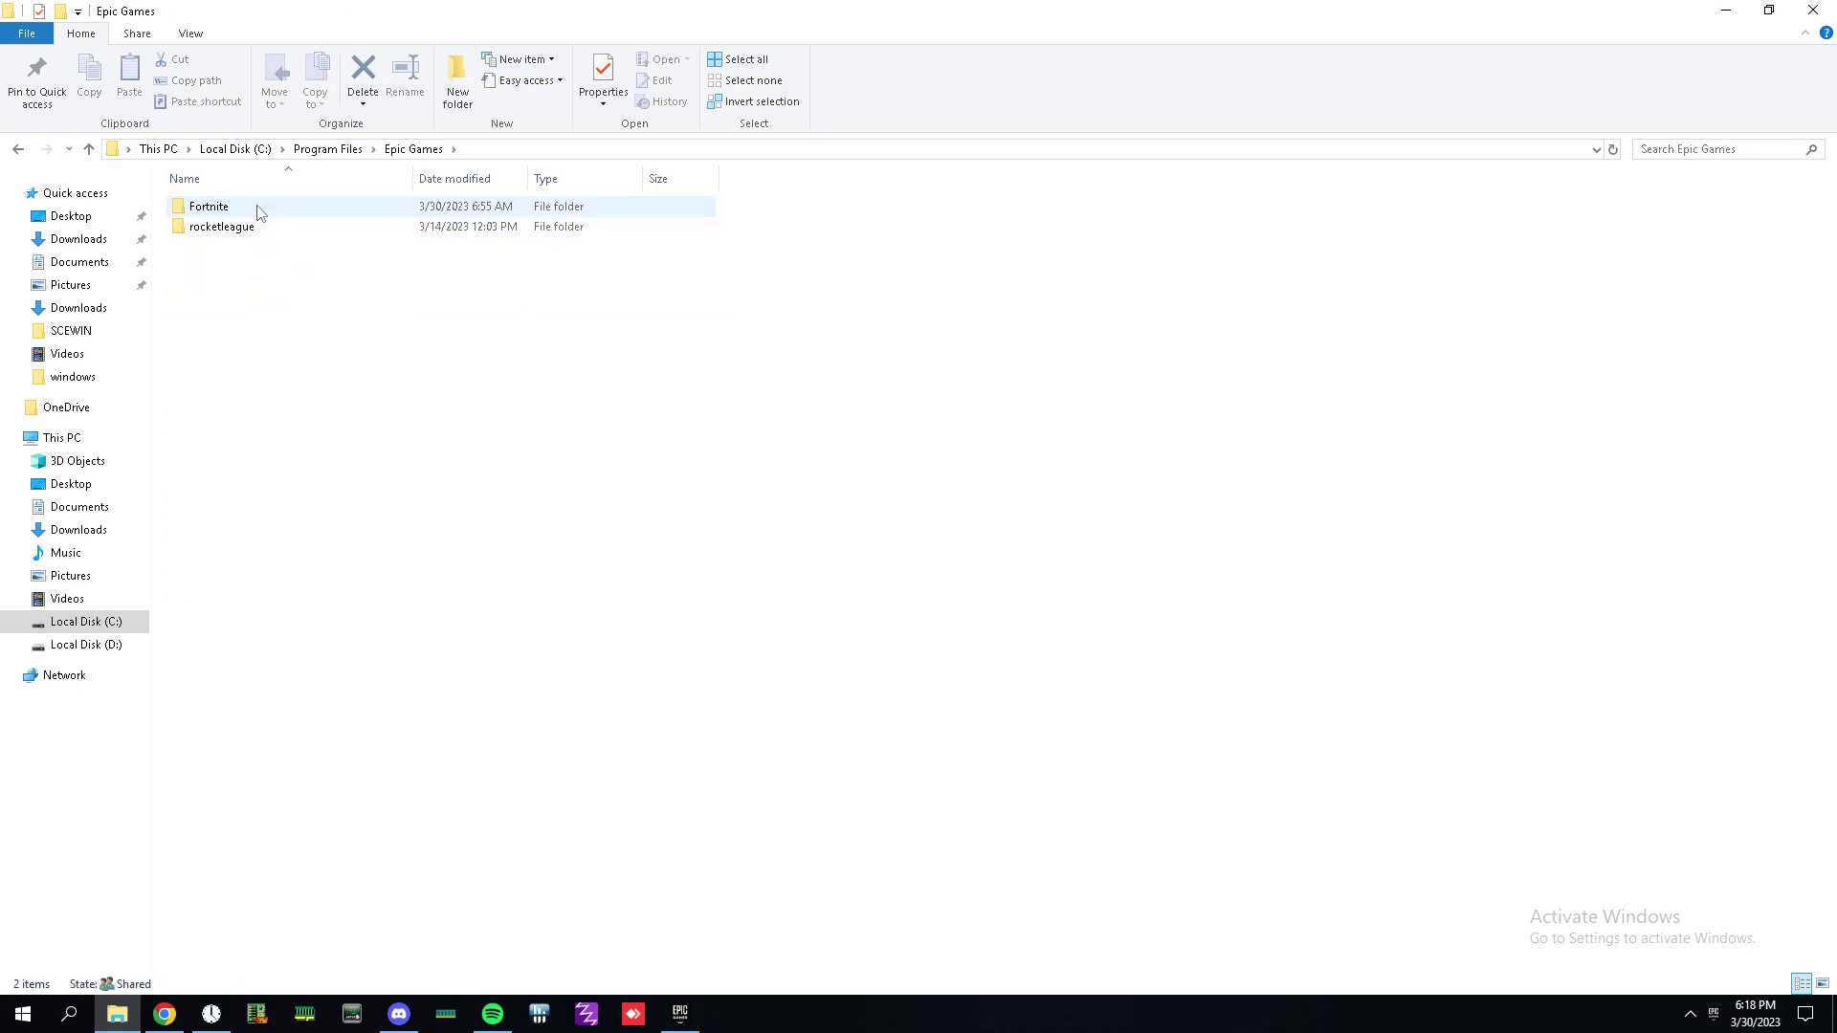
double_click(251, 227)
double_click(245, 225)
double_click(247, 210)
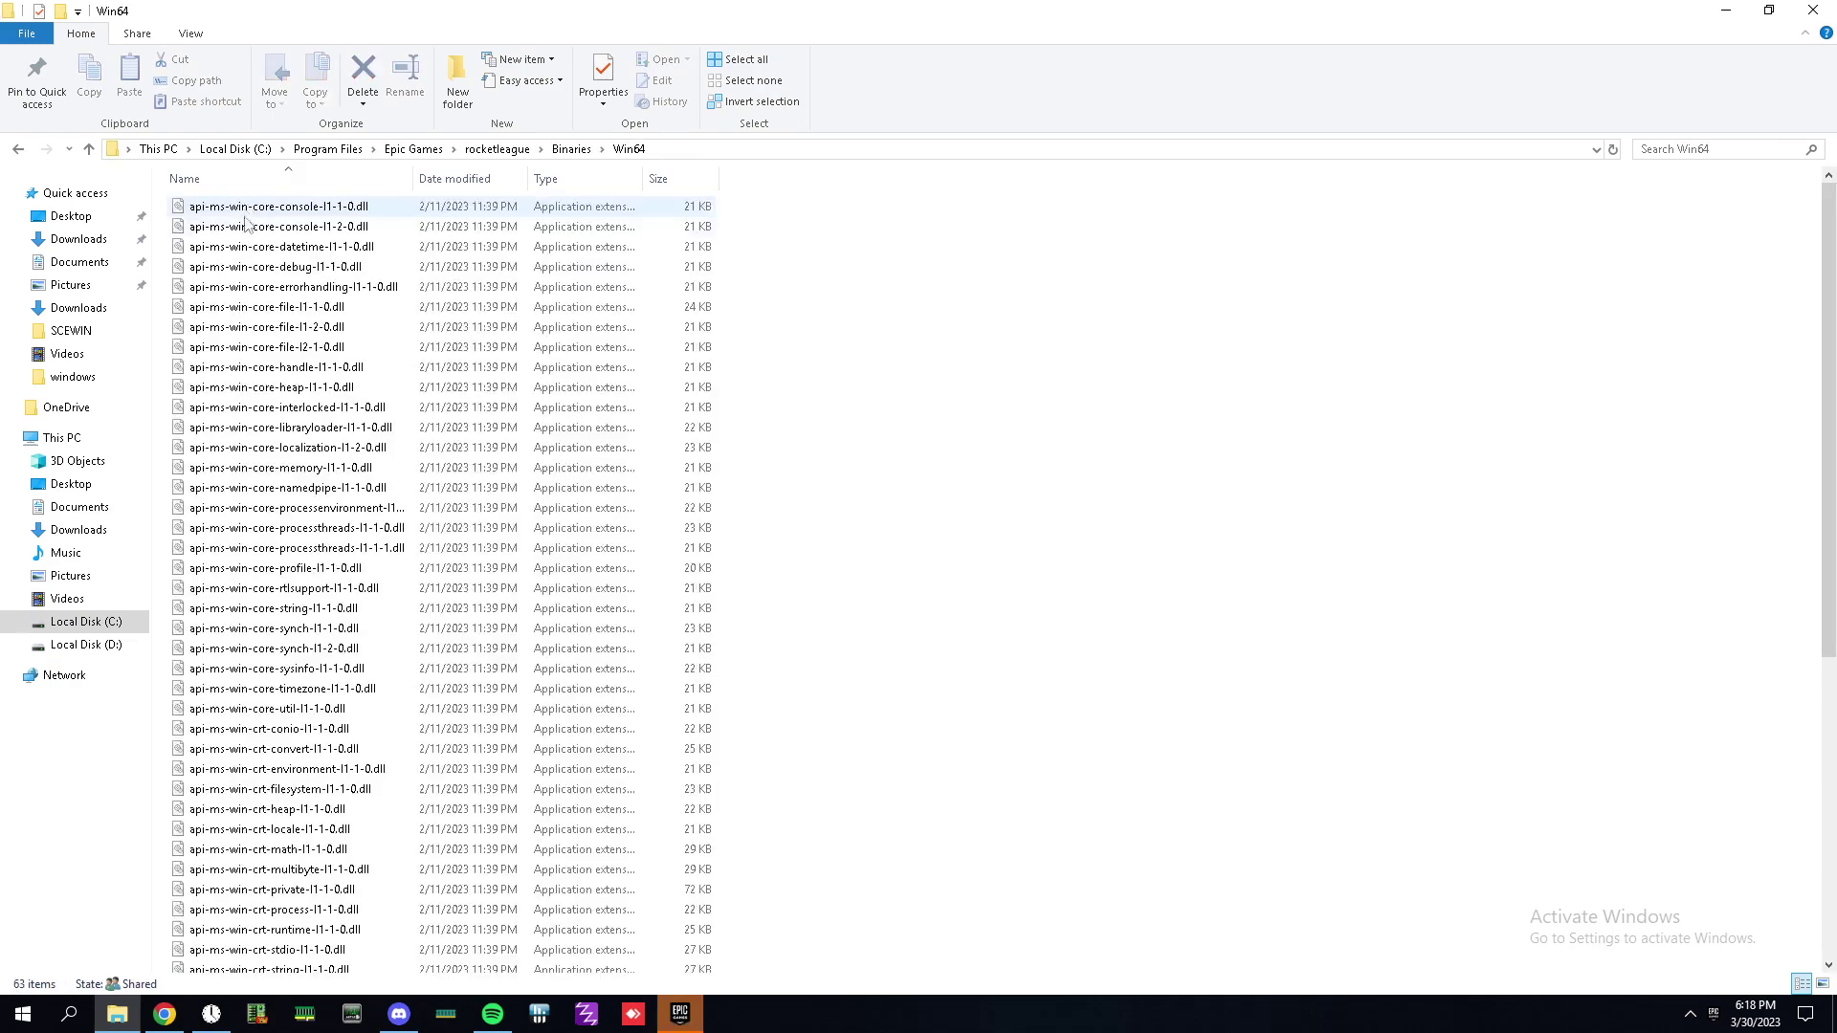
scroll(245, 632, "down", 8)
left_click(238, 781)
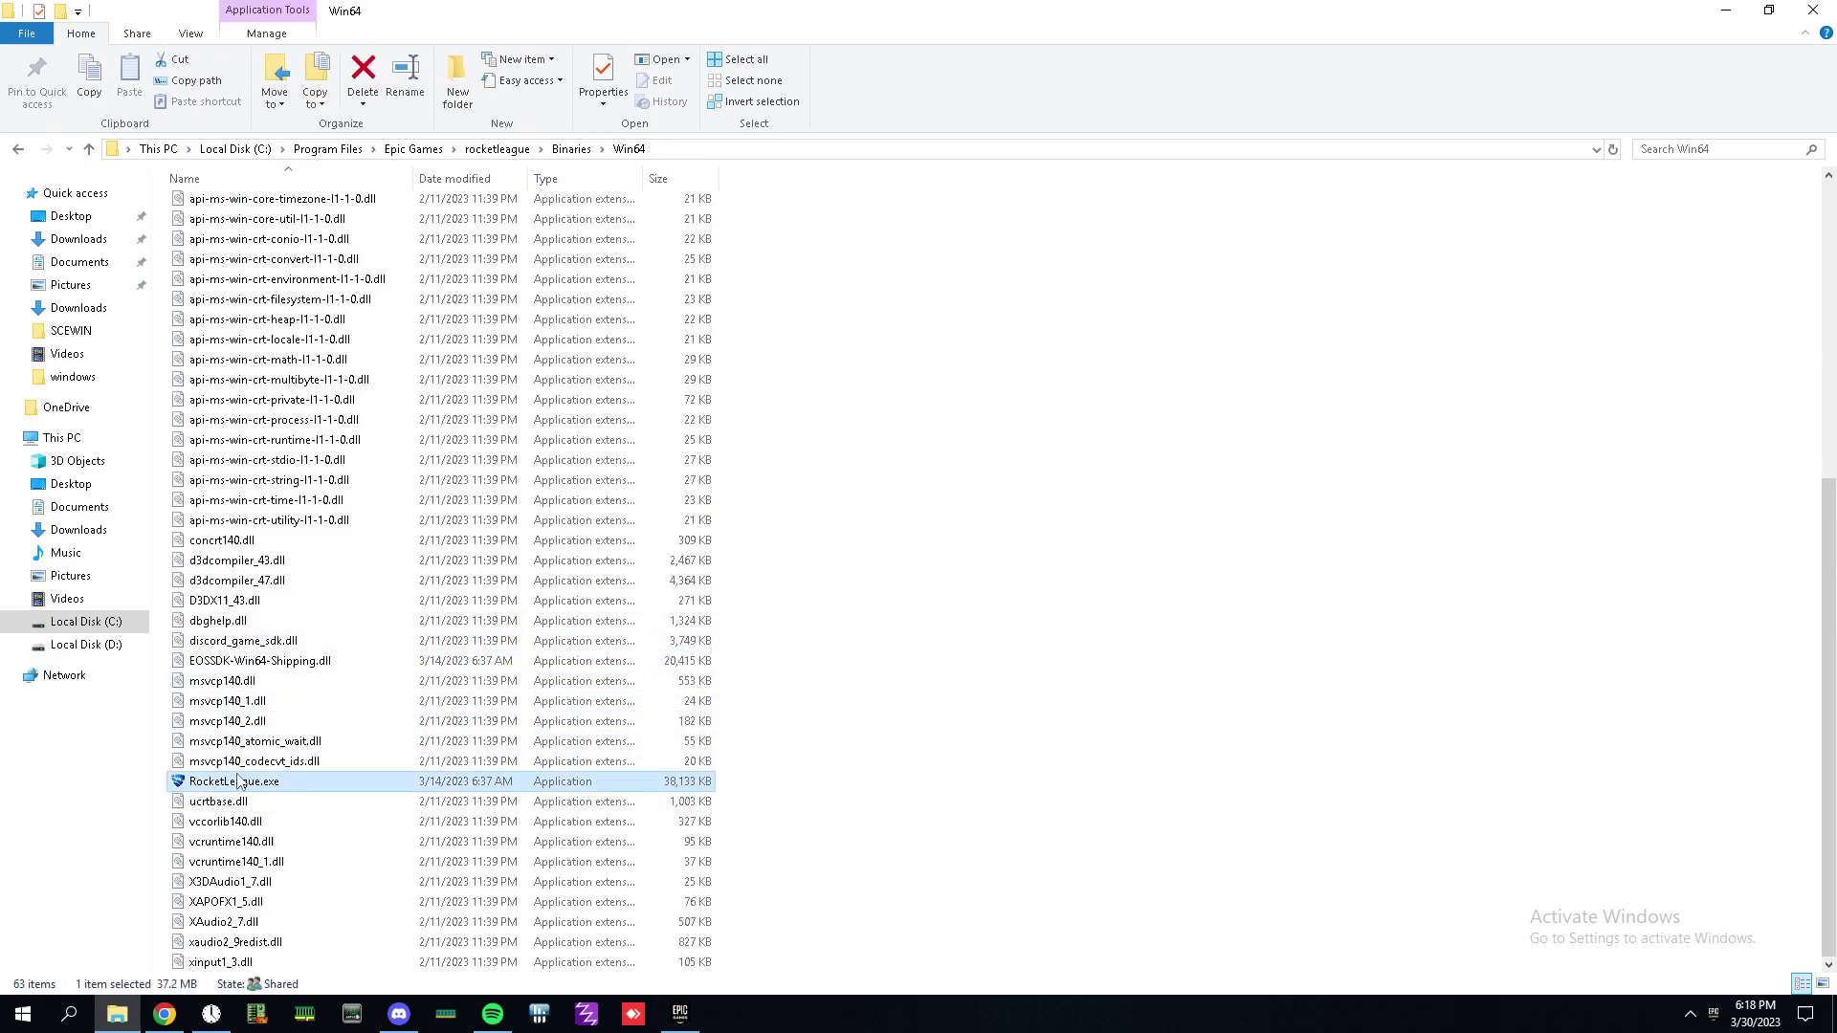
- Disable fullscreen optimizations for RocketLeague.exe in its Compatibility properties
right_click(237, 781)
left_click(254, 756)
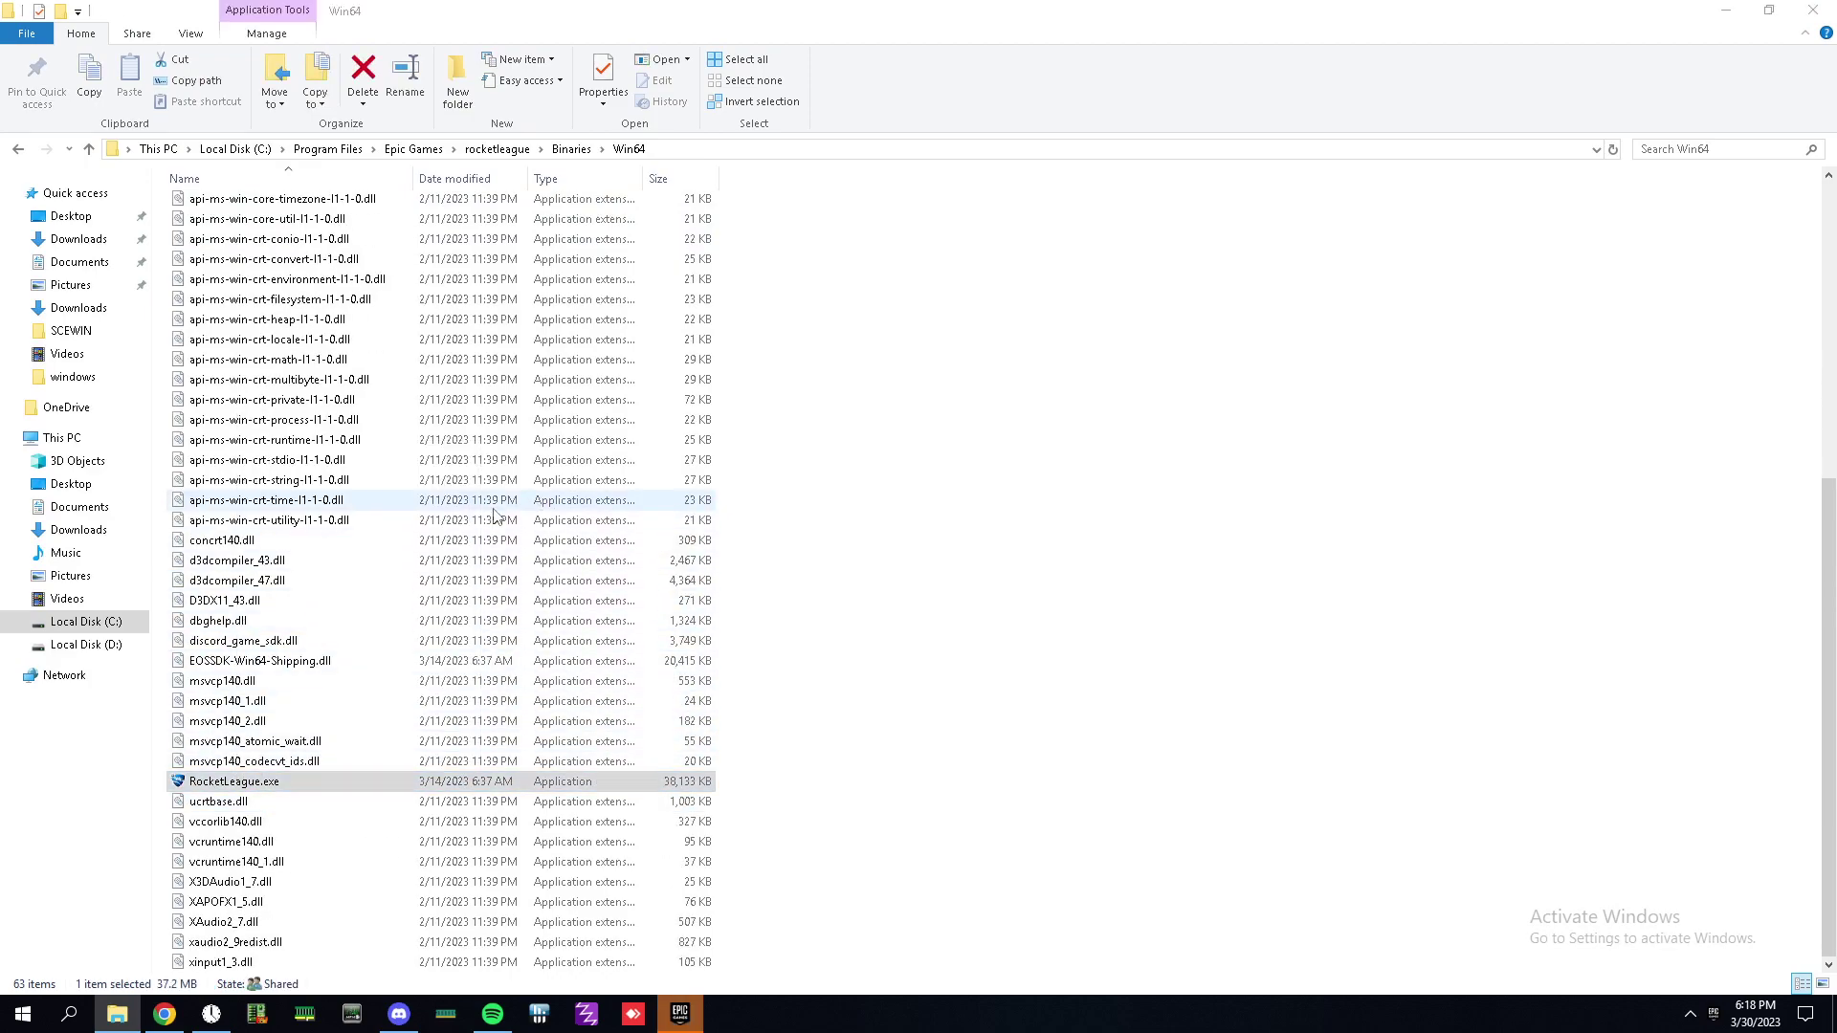
left_click(415, 543)
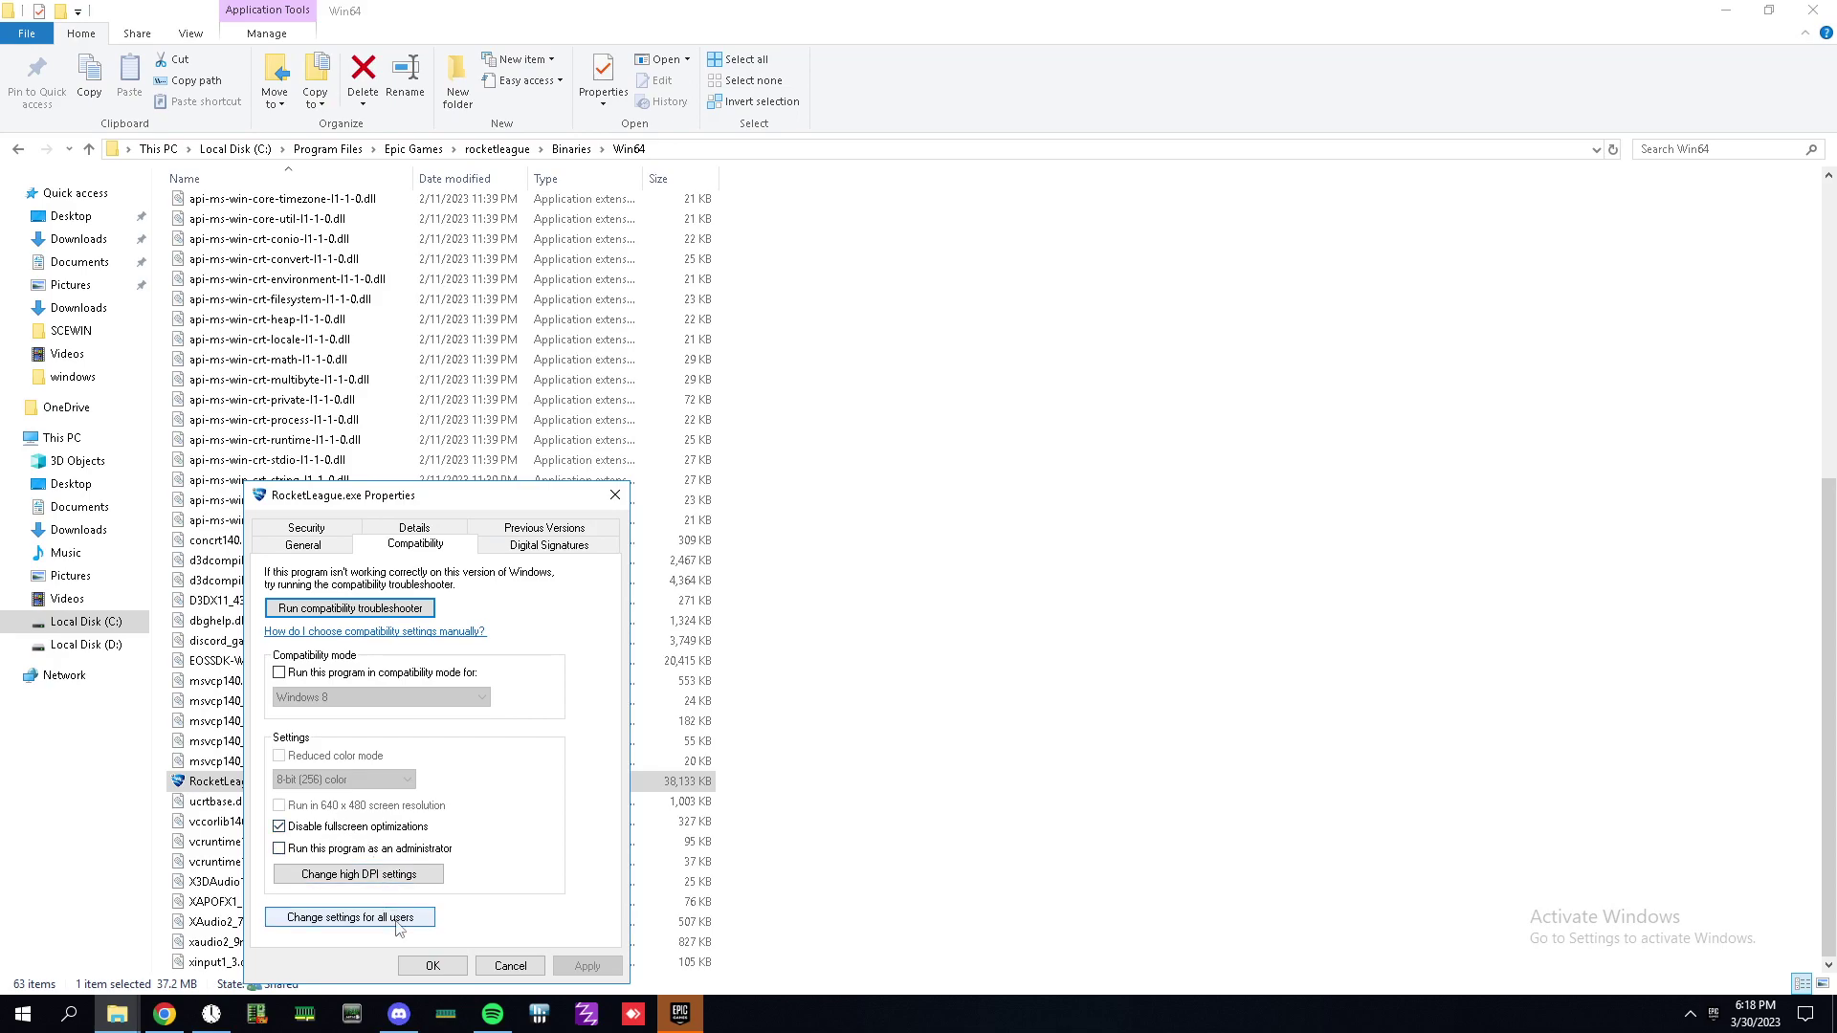
left_click(433, 966)
- Return to the Win64 folder, reselect RocketLeague.exe, then go up to Binaries
key("alt+Up")
key("alt+Up")
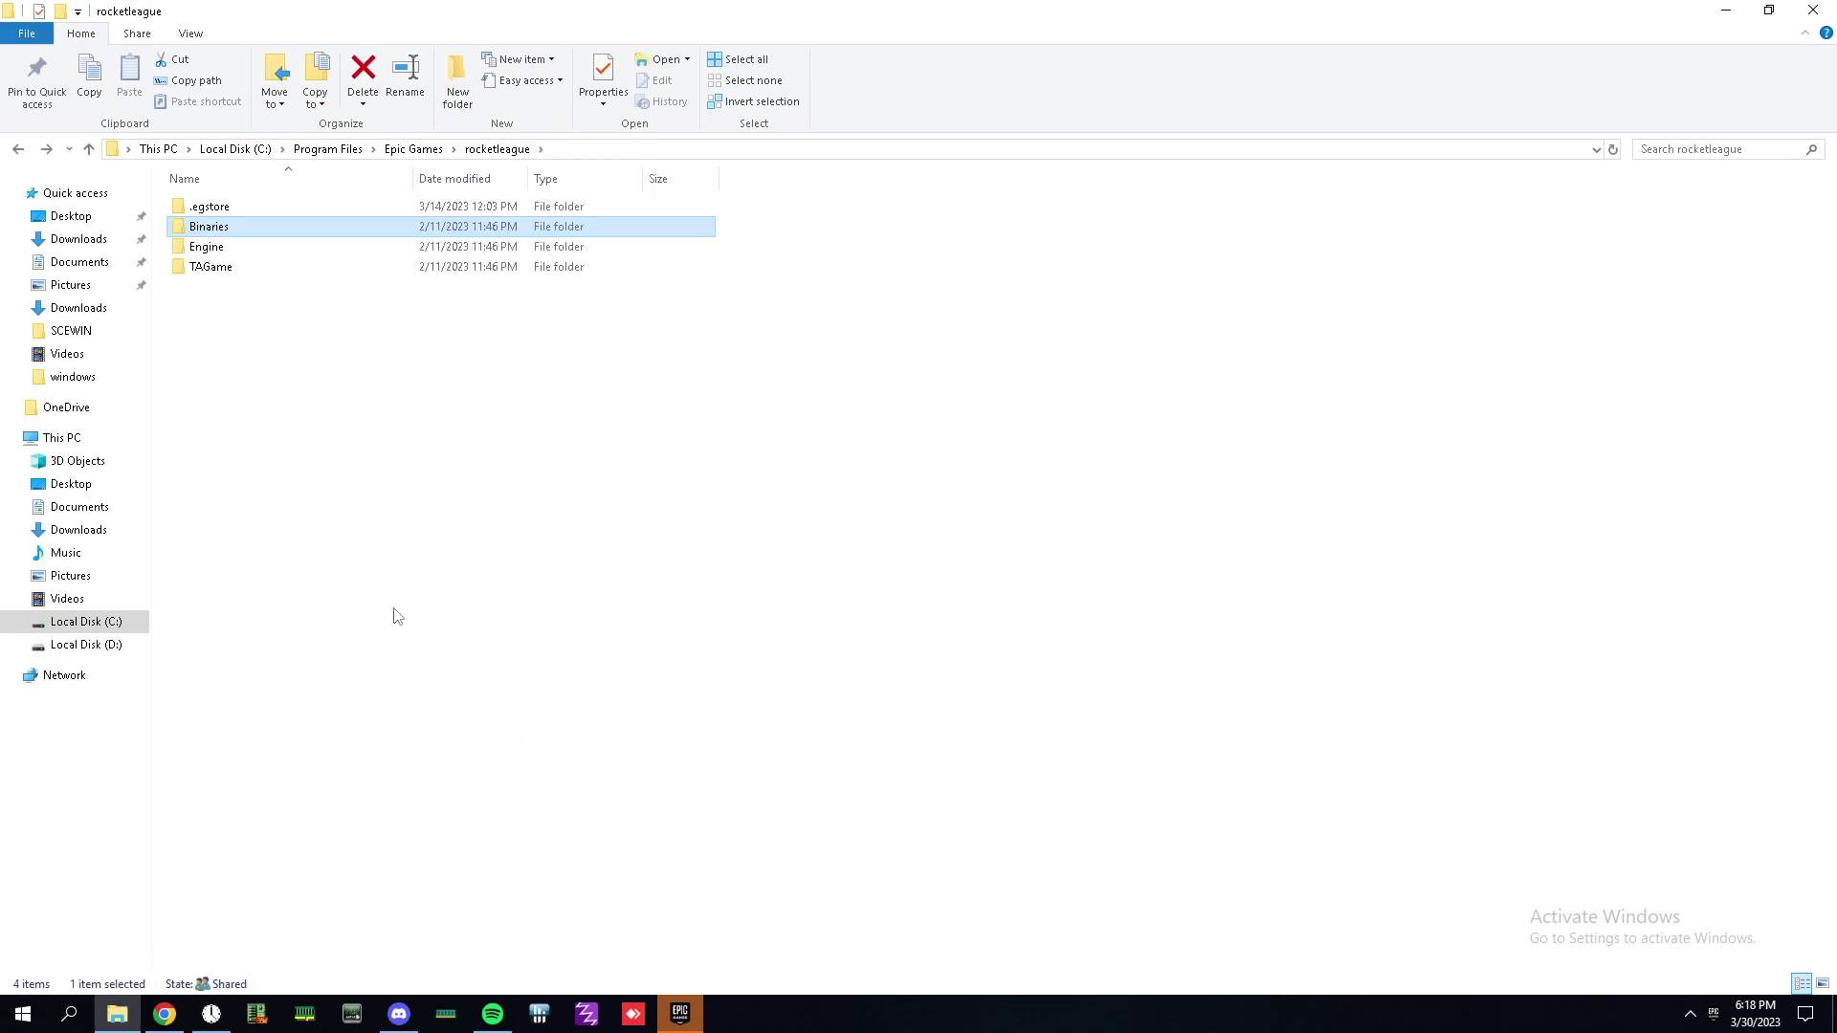
double_click(241, 230)
double_click(239, 204)
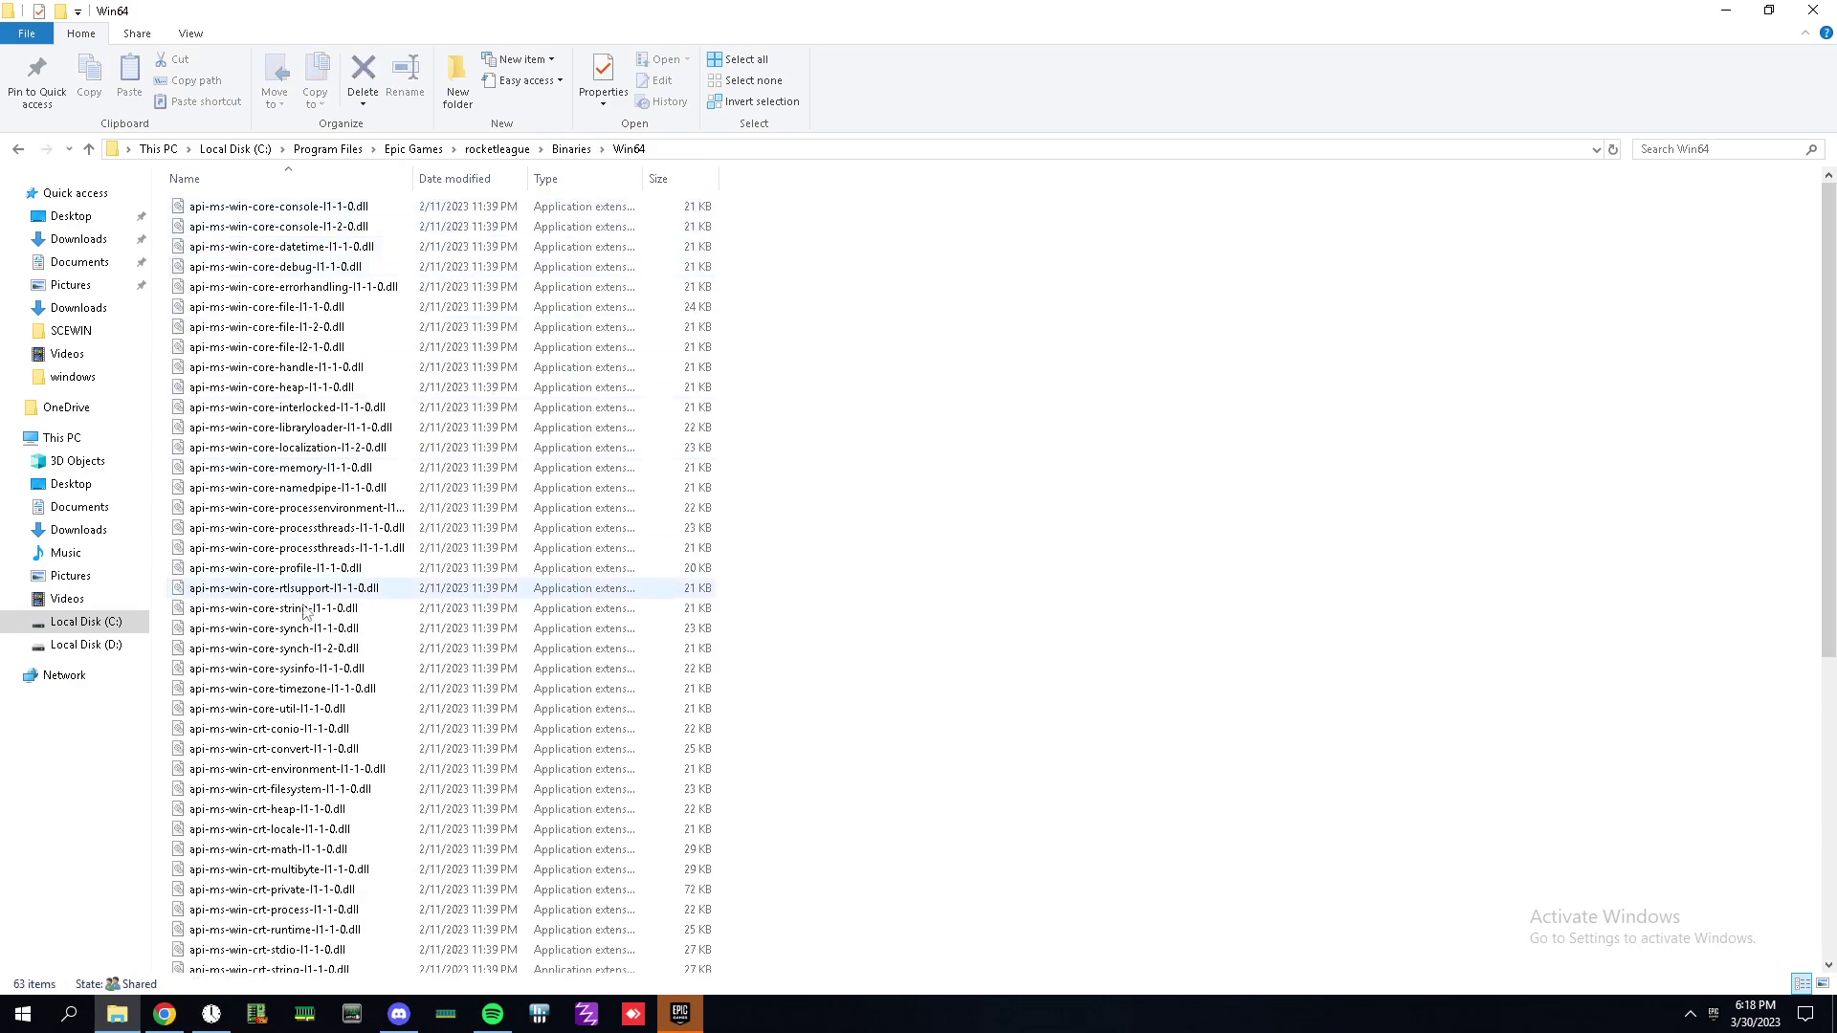
scroll(307, 804, "down", 8)
left_click(287, 782)
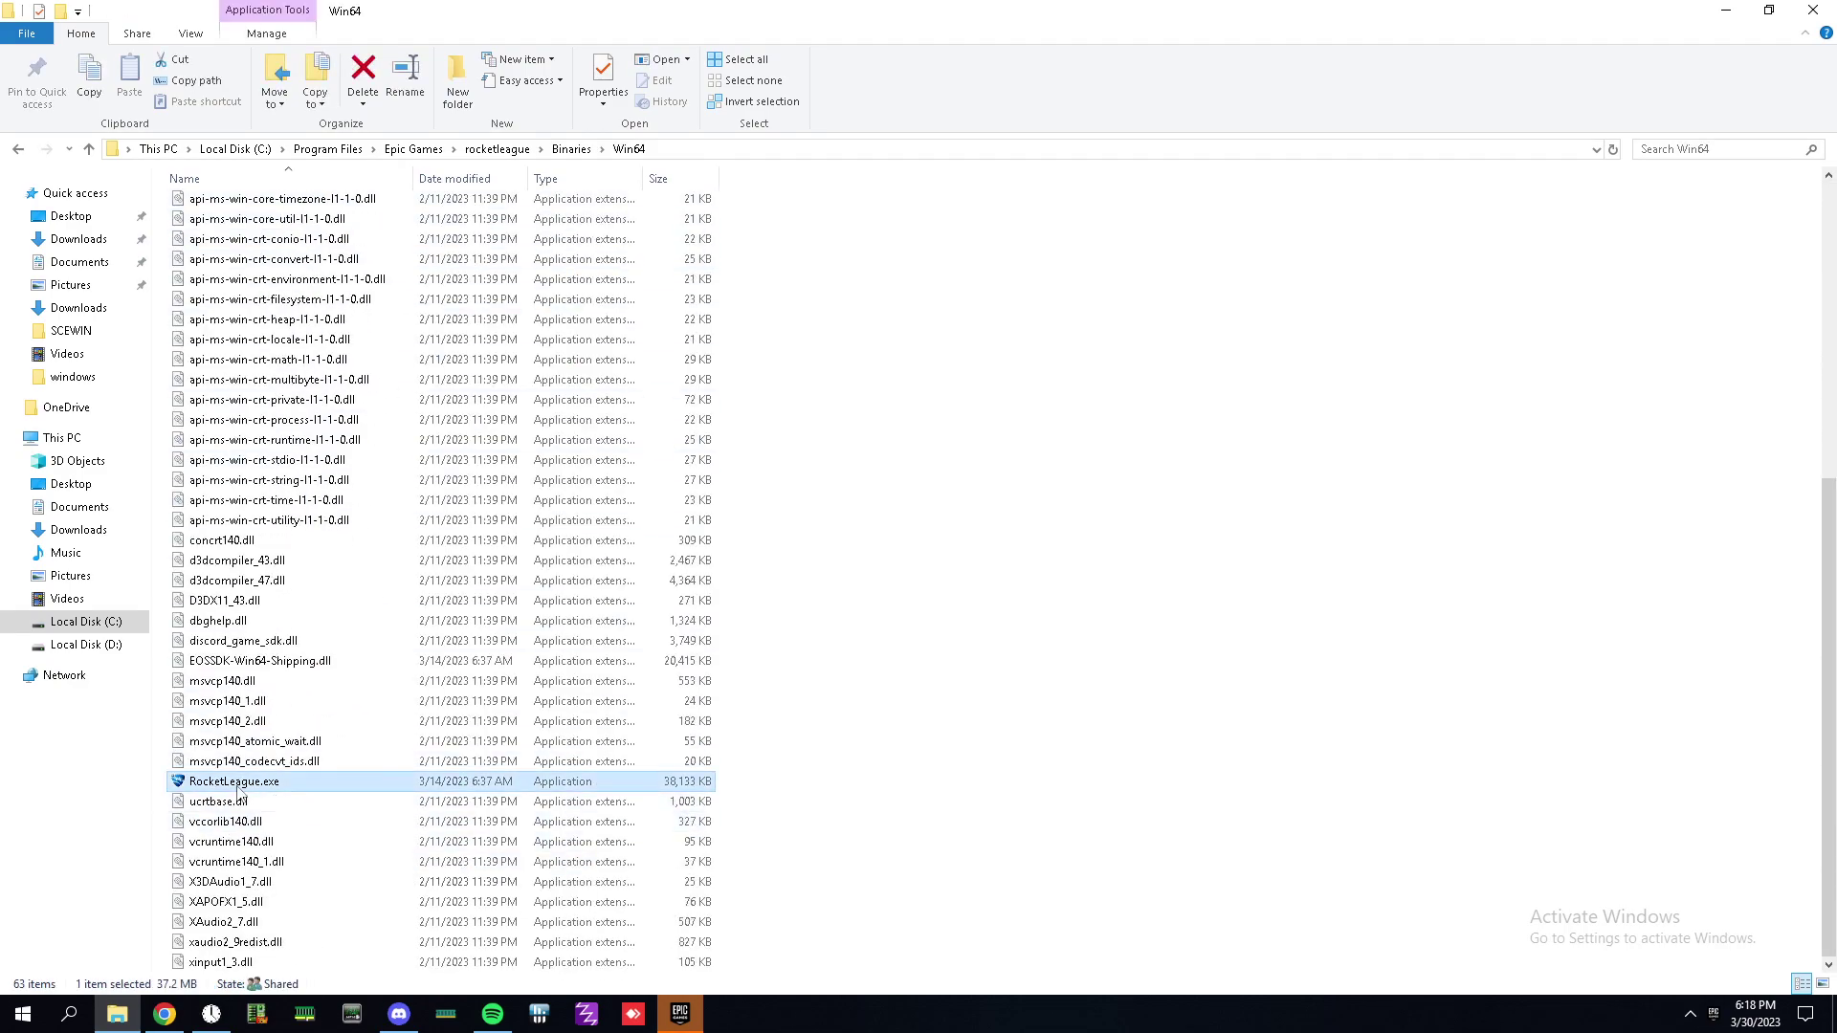
key("alt+Up")
key("alt+Up")
key("alt+Up")
- Close File Explorer and launch Registry Editor with the regedit command
left_click(1813, 10)
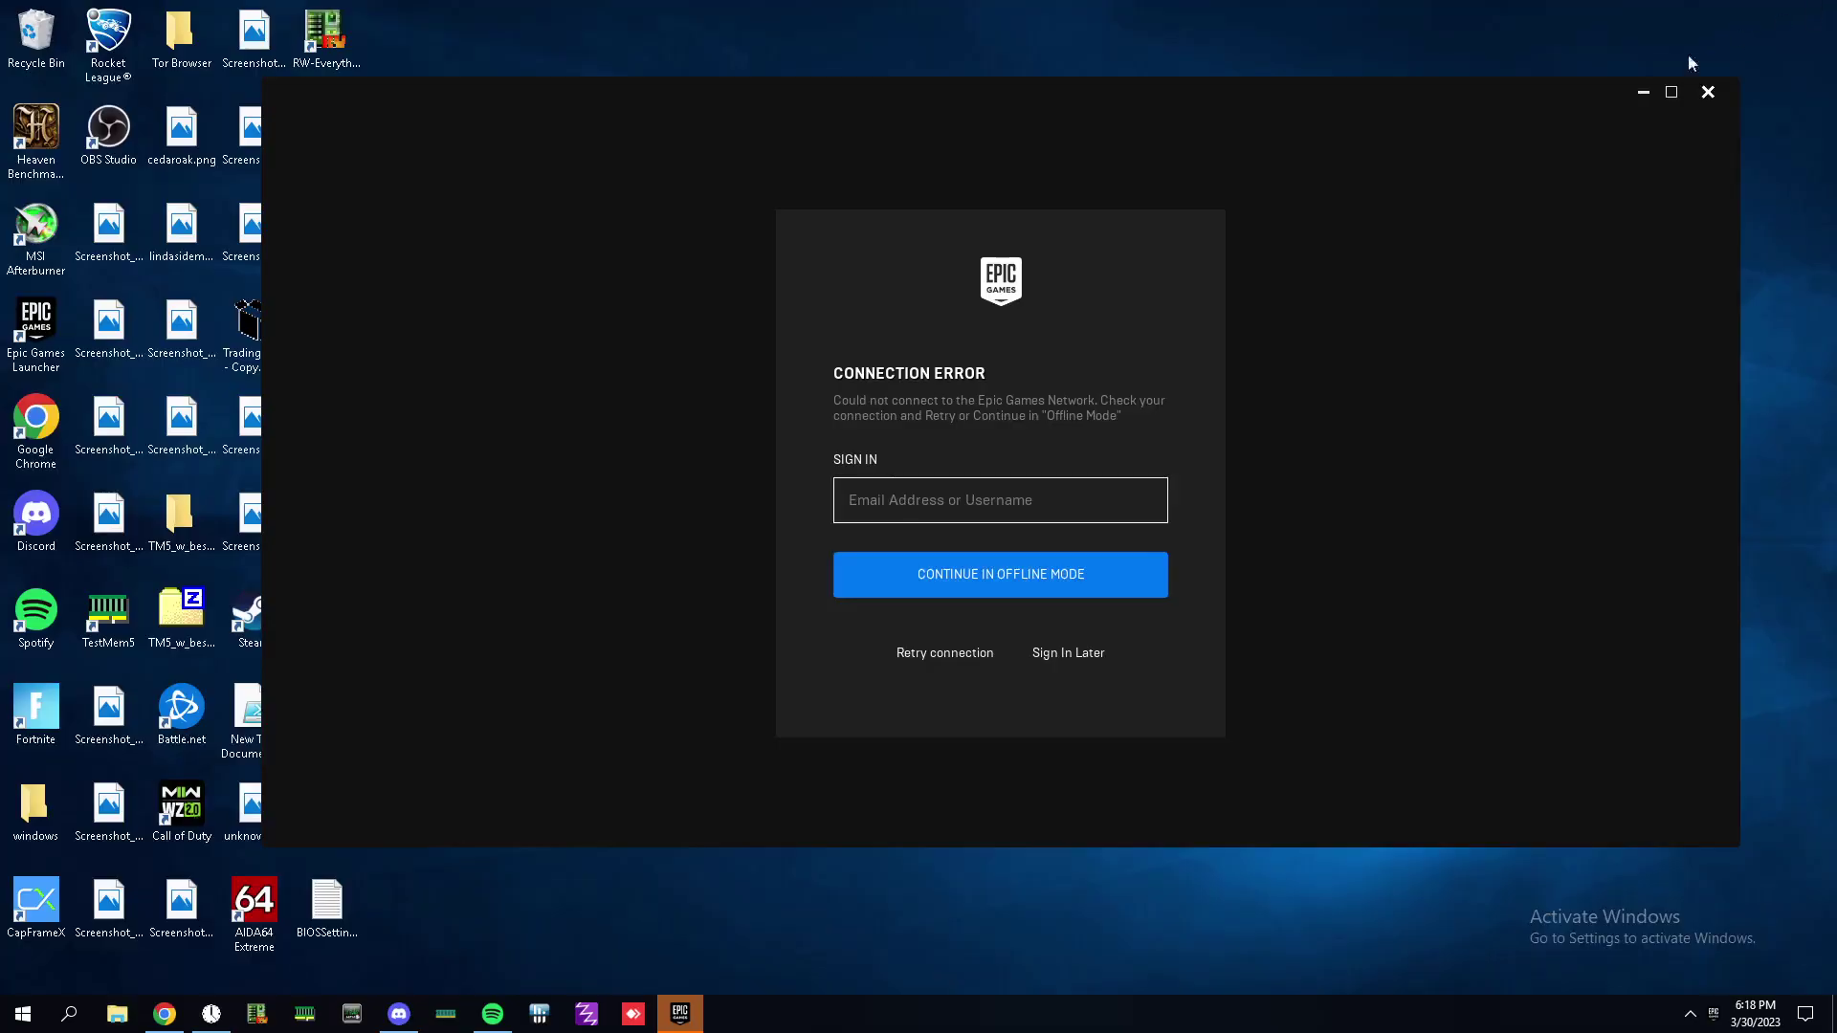
key("super+r")
type("regedit")
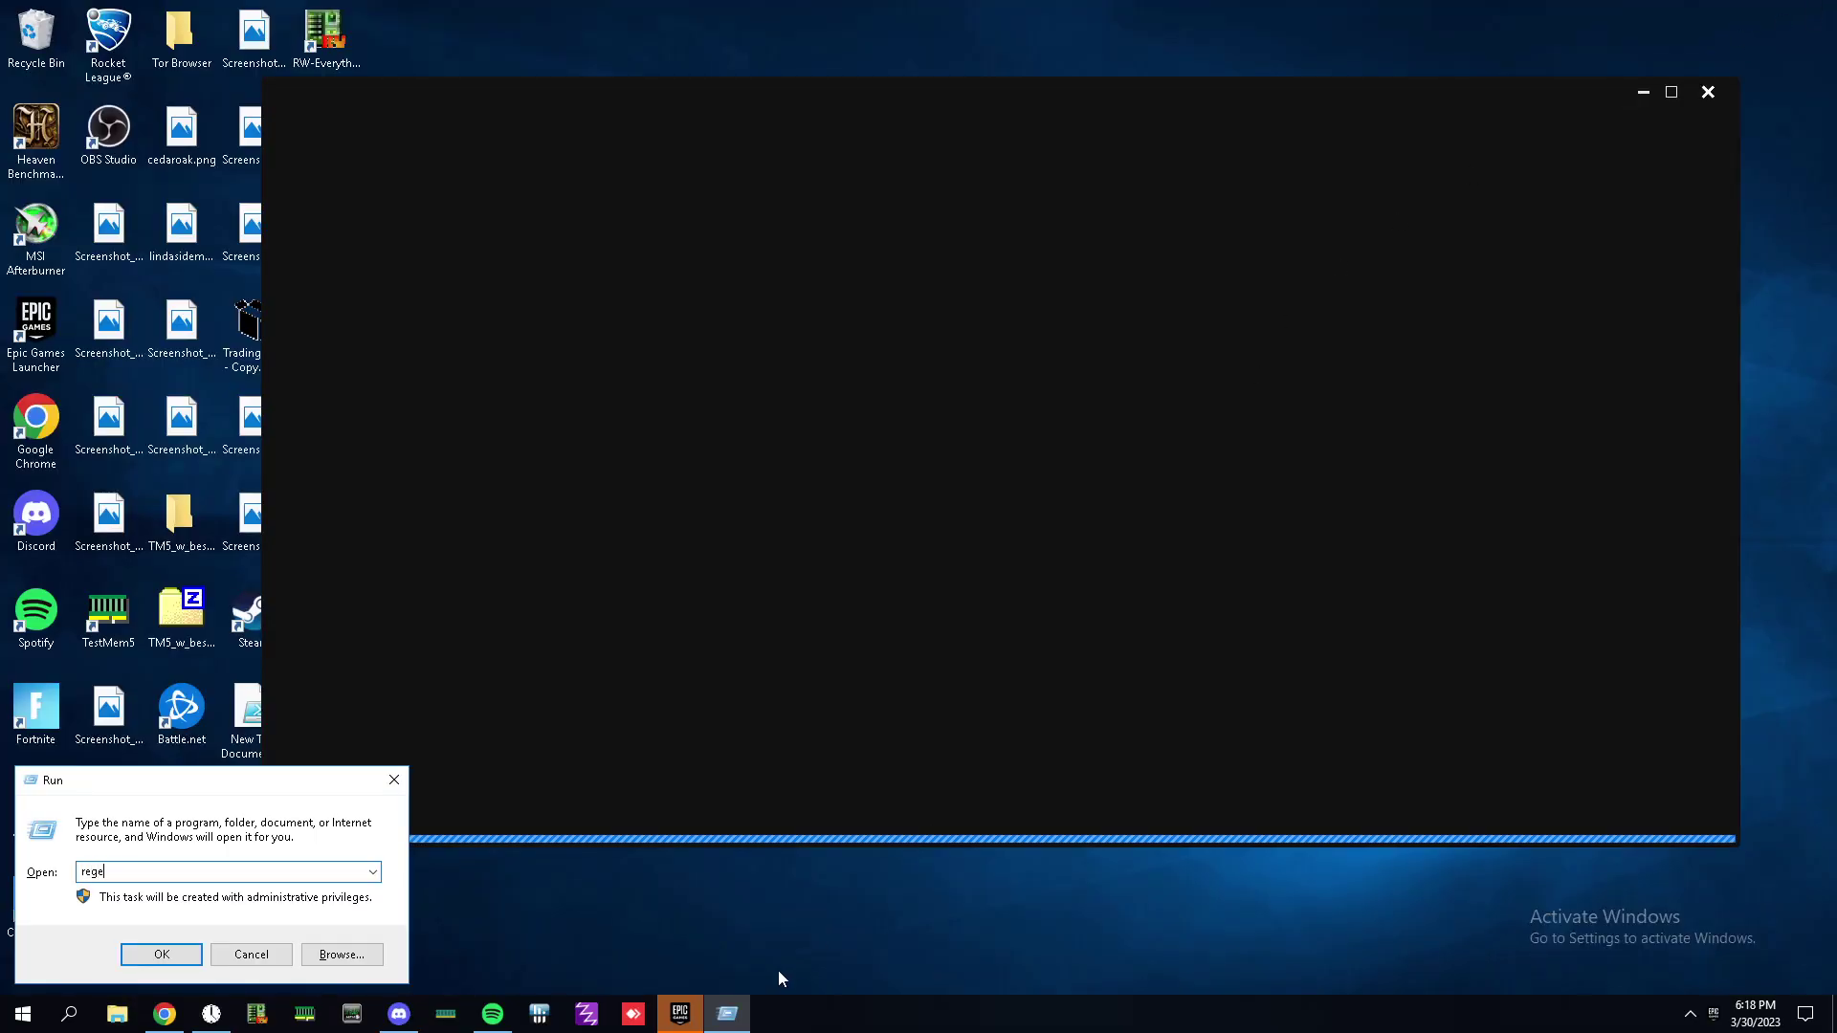
key("Return")
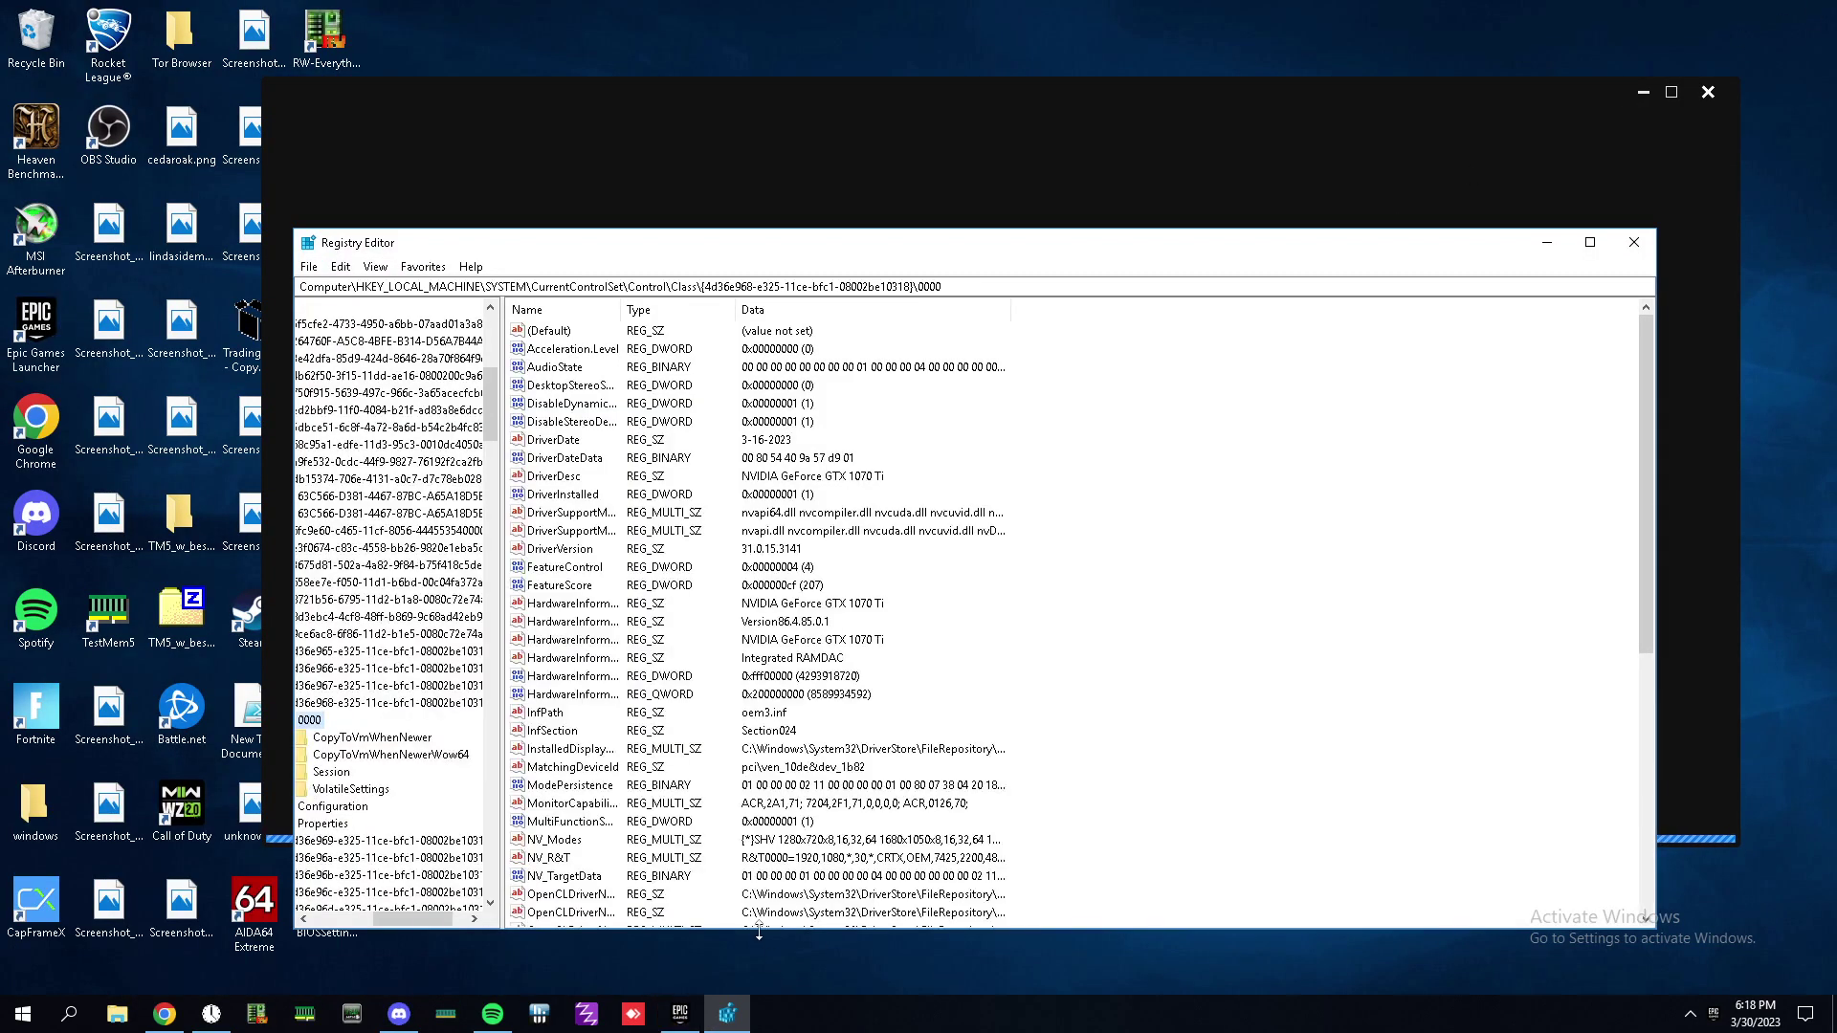
key("super+r")
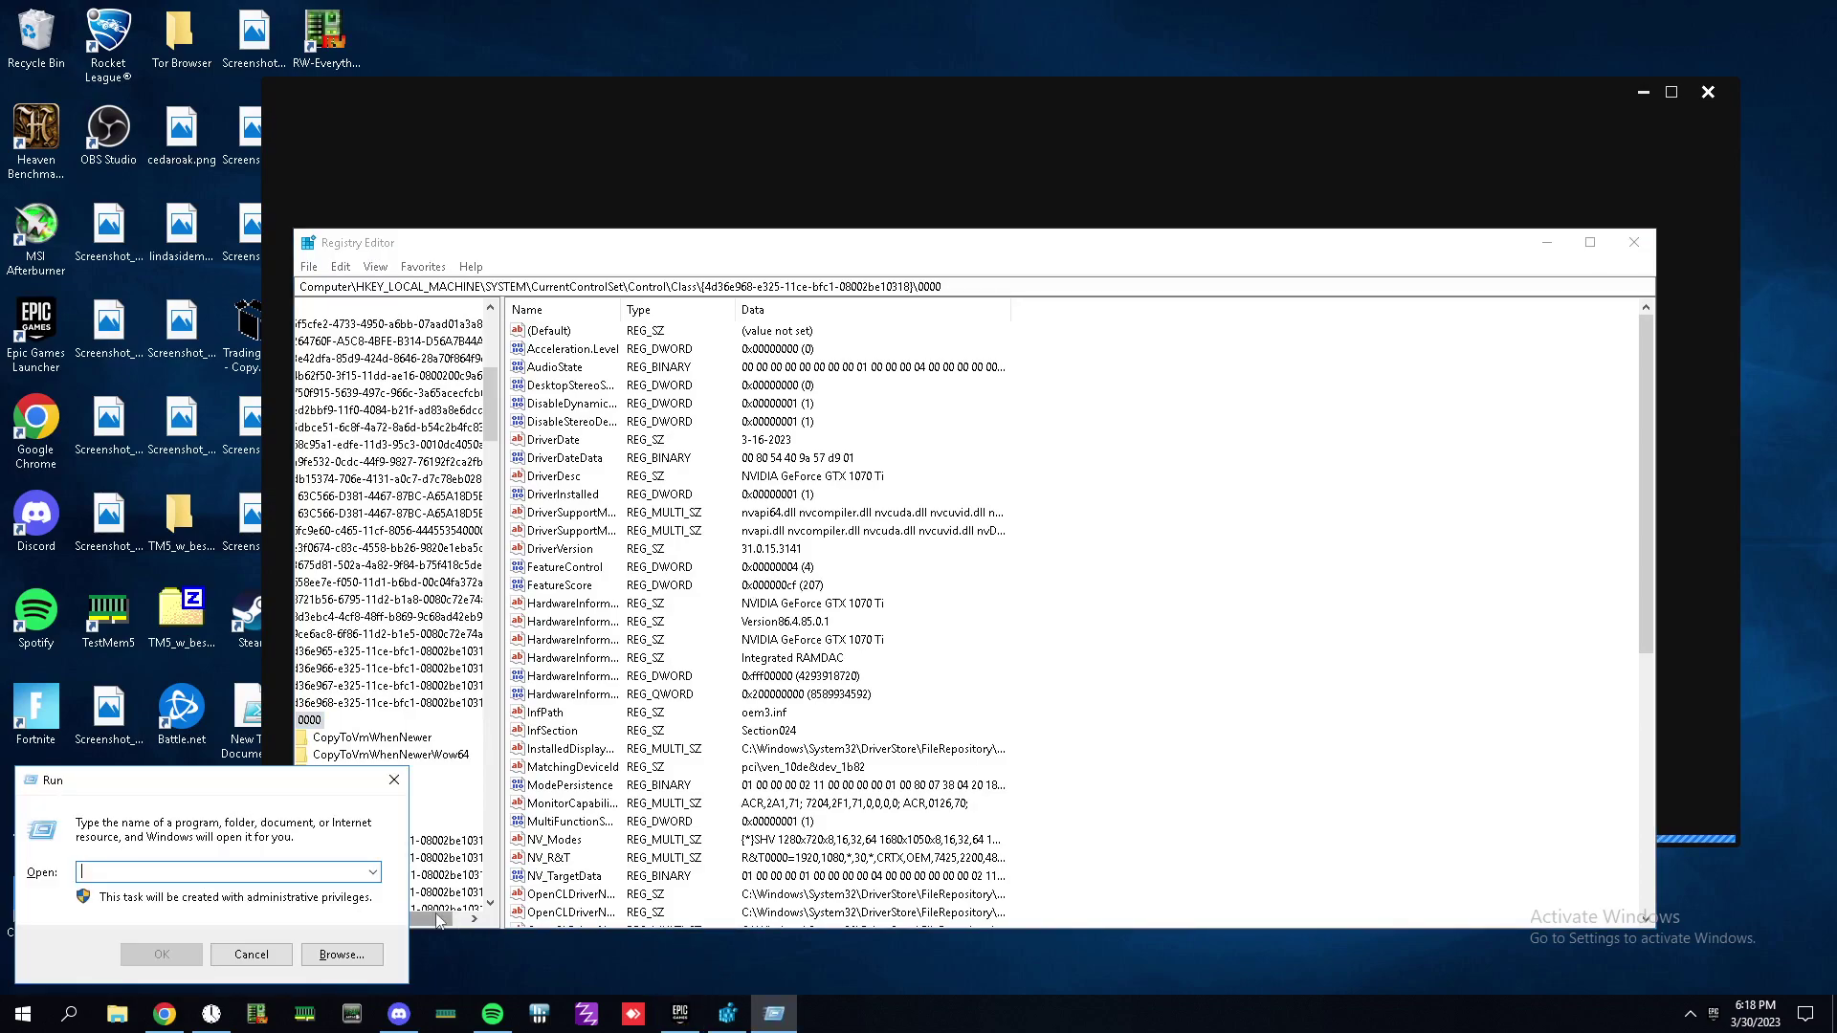
left_click(394, 780)
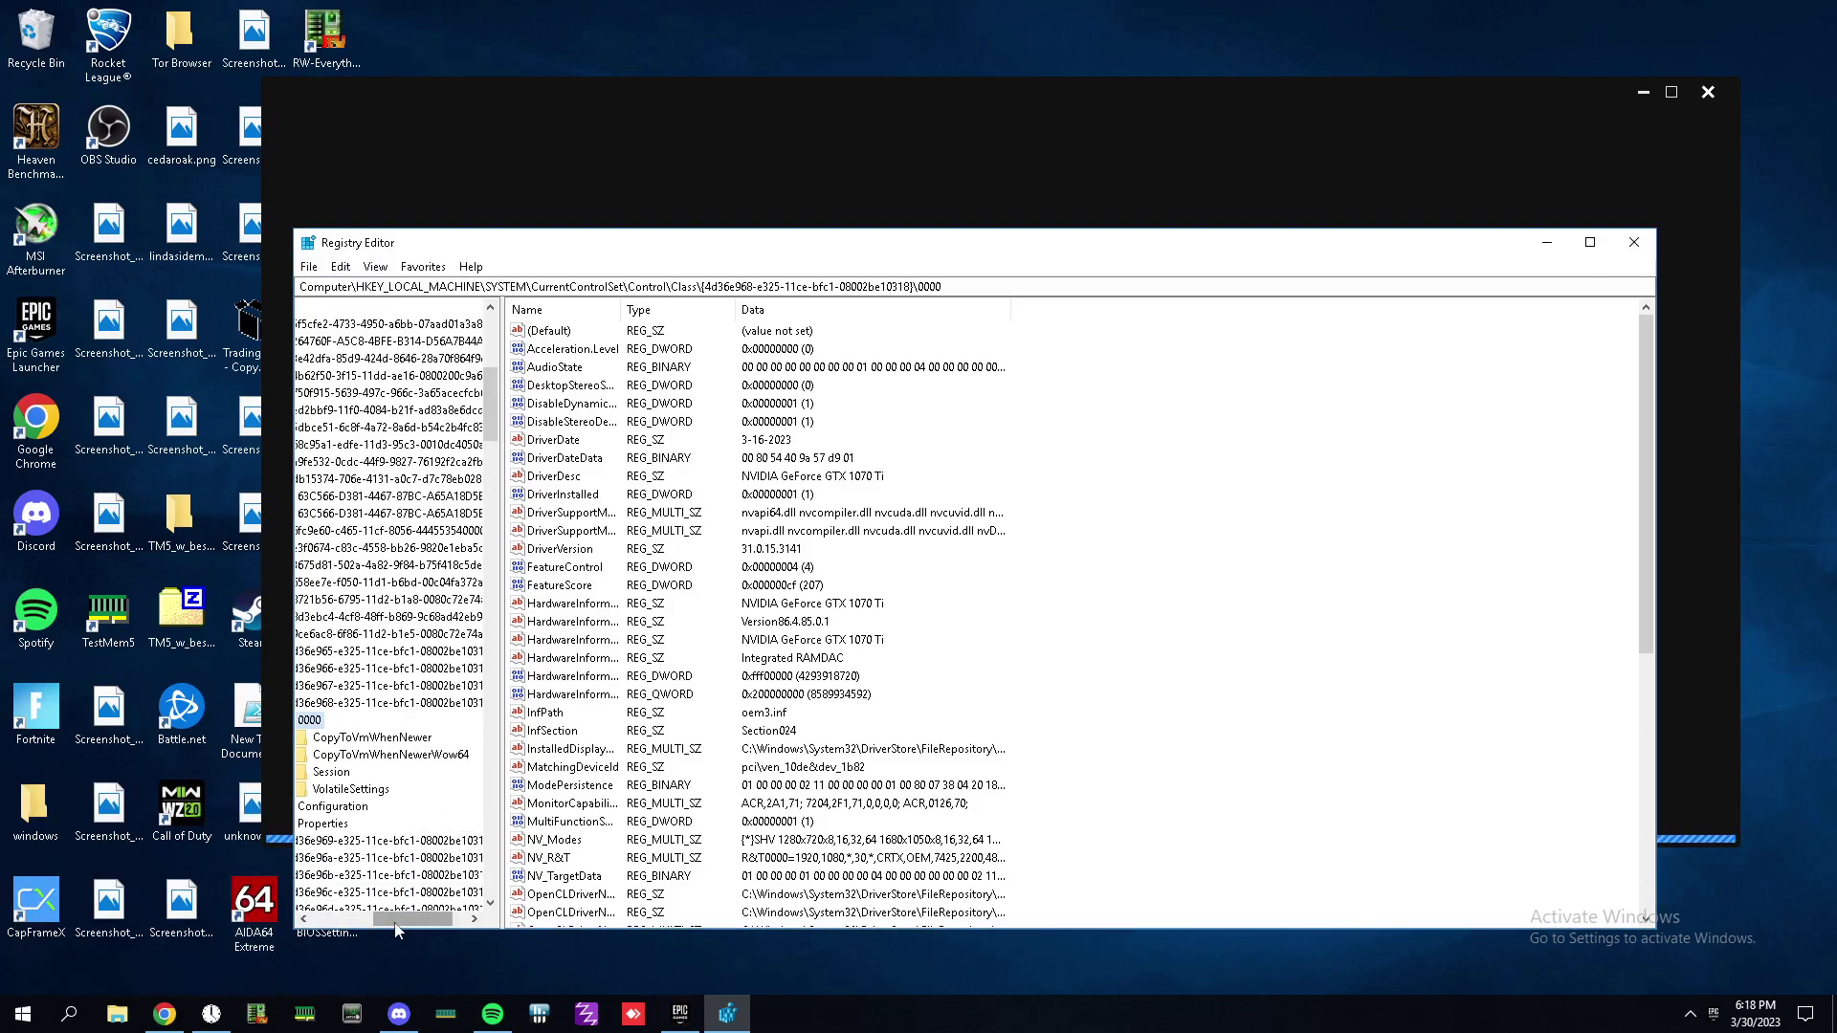
left_click_drag(395, 924, 333, 924)
scroll(407, 468, "up", 8)
- Collapse HKEY_LOCAL_MACHINE and open HKEY_CURRENT_USER\System\GameConfigStore\Children
left_click(336, 446)
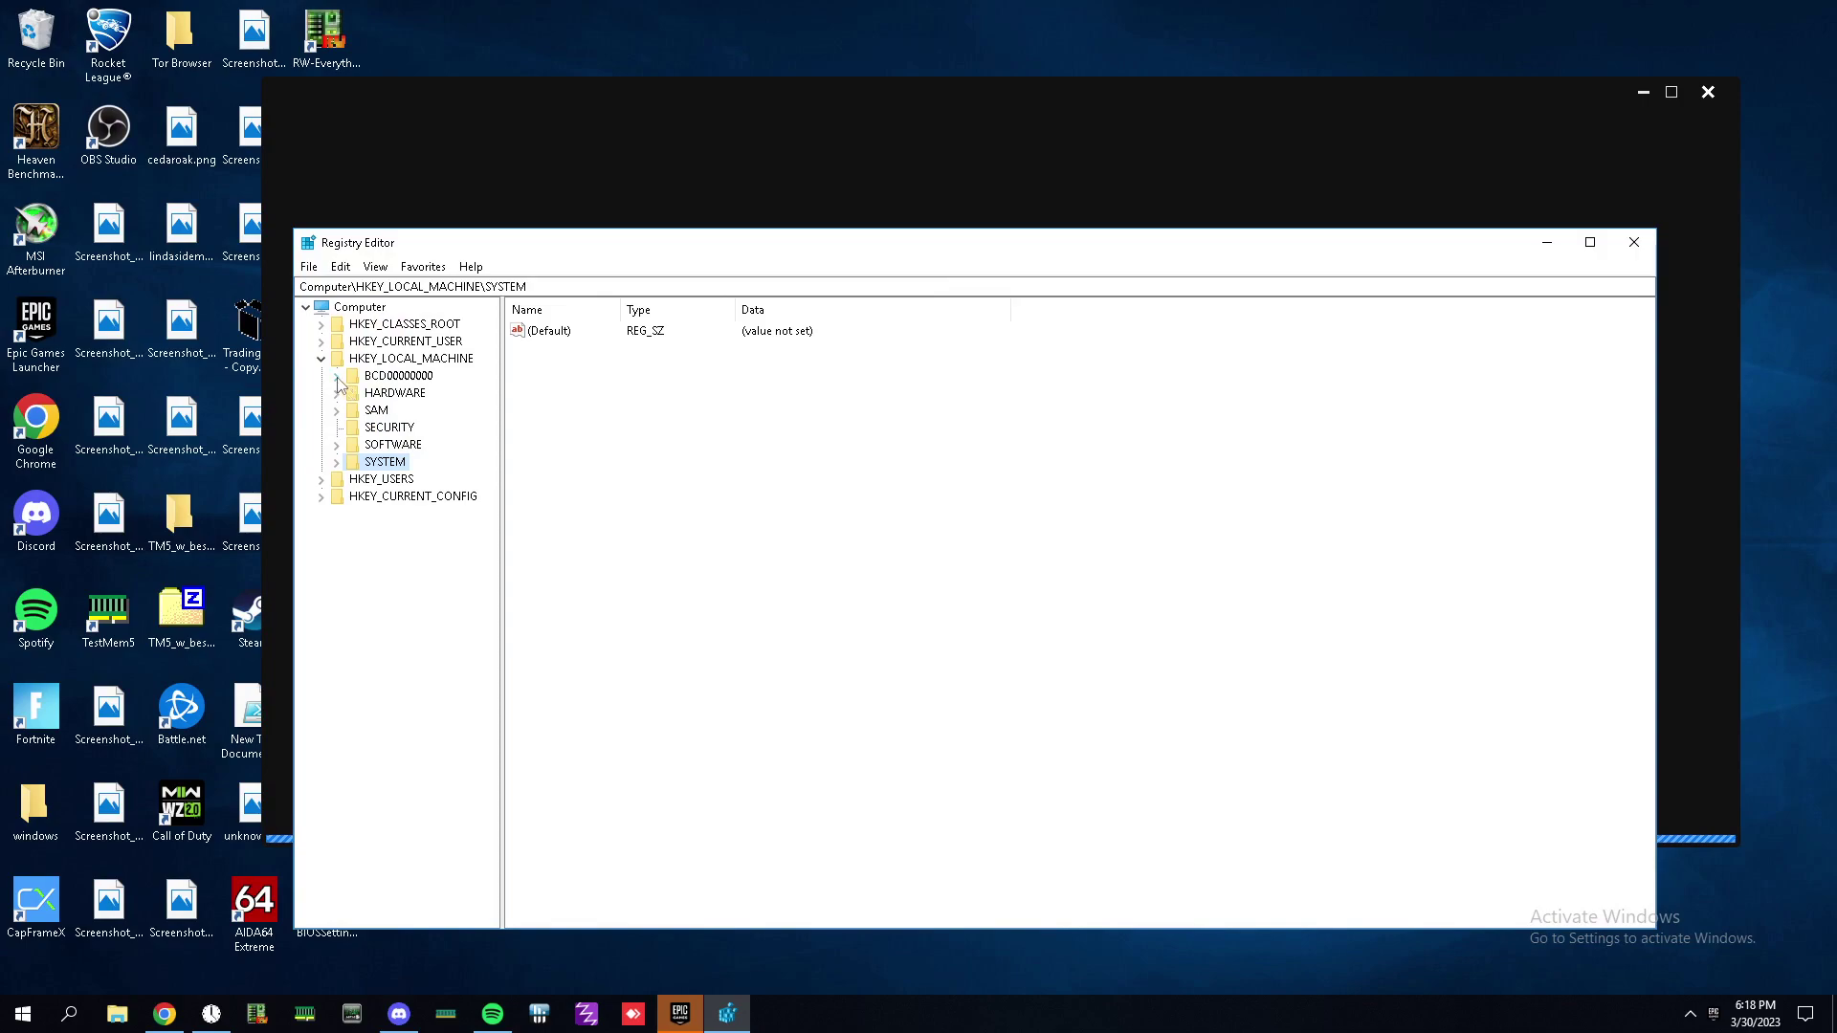
left_click(321, 359)
left_click(321, 376)
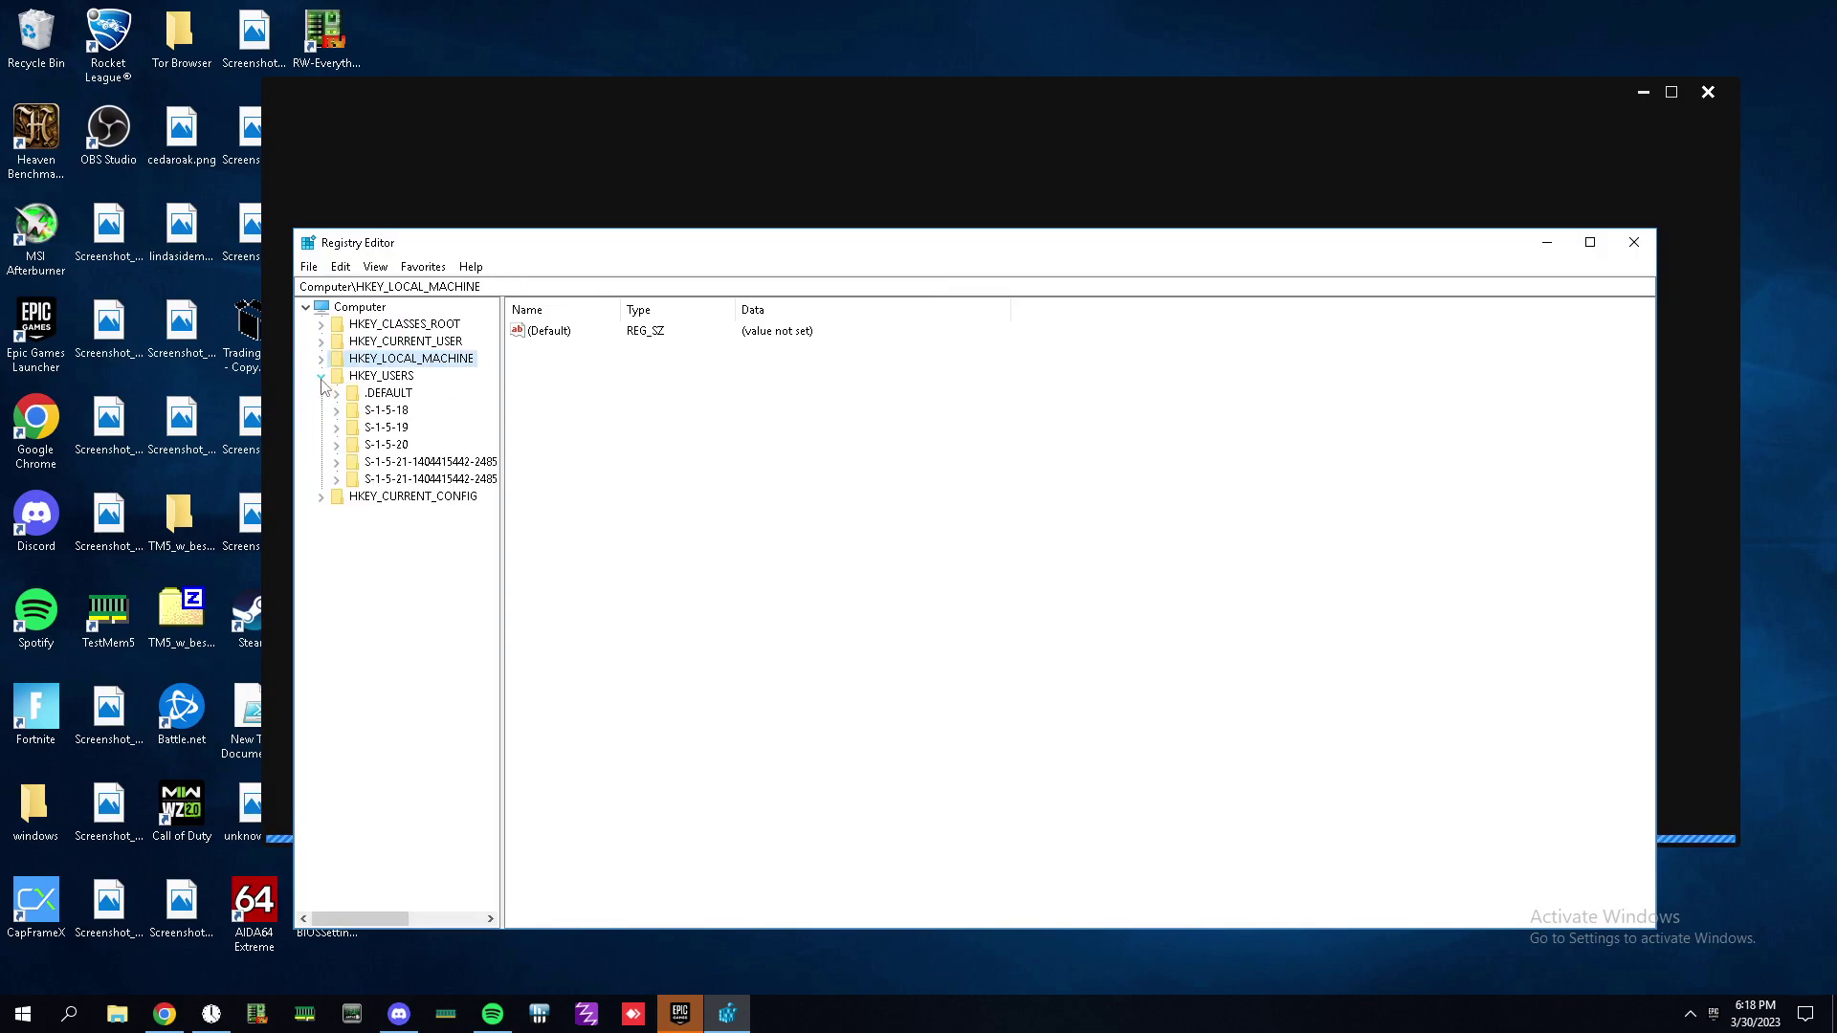
left_click(321, 376)
left_click(323, 377)
left_click(323, 377)
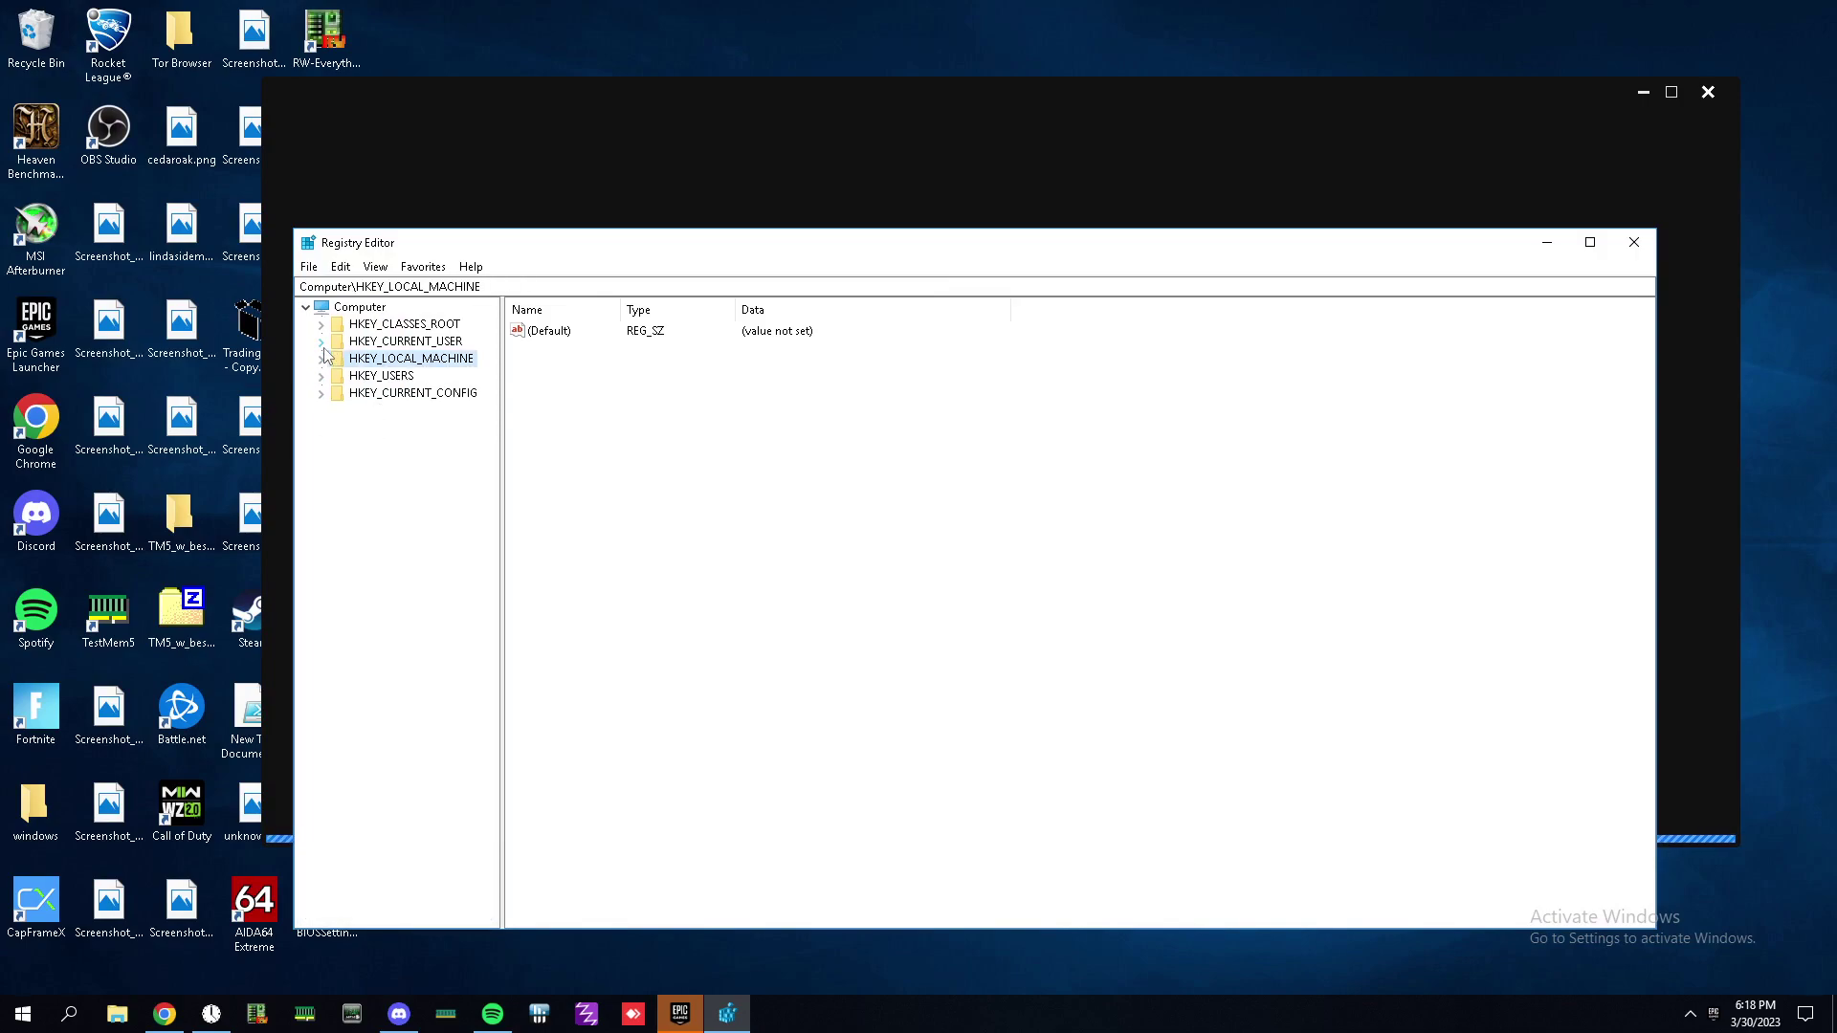
left_click(323, 343)
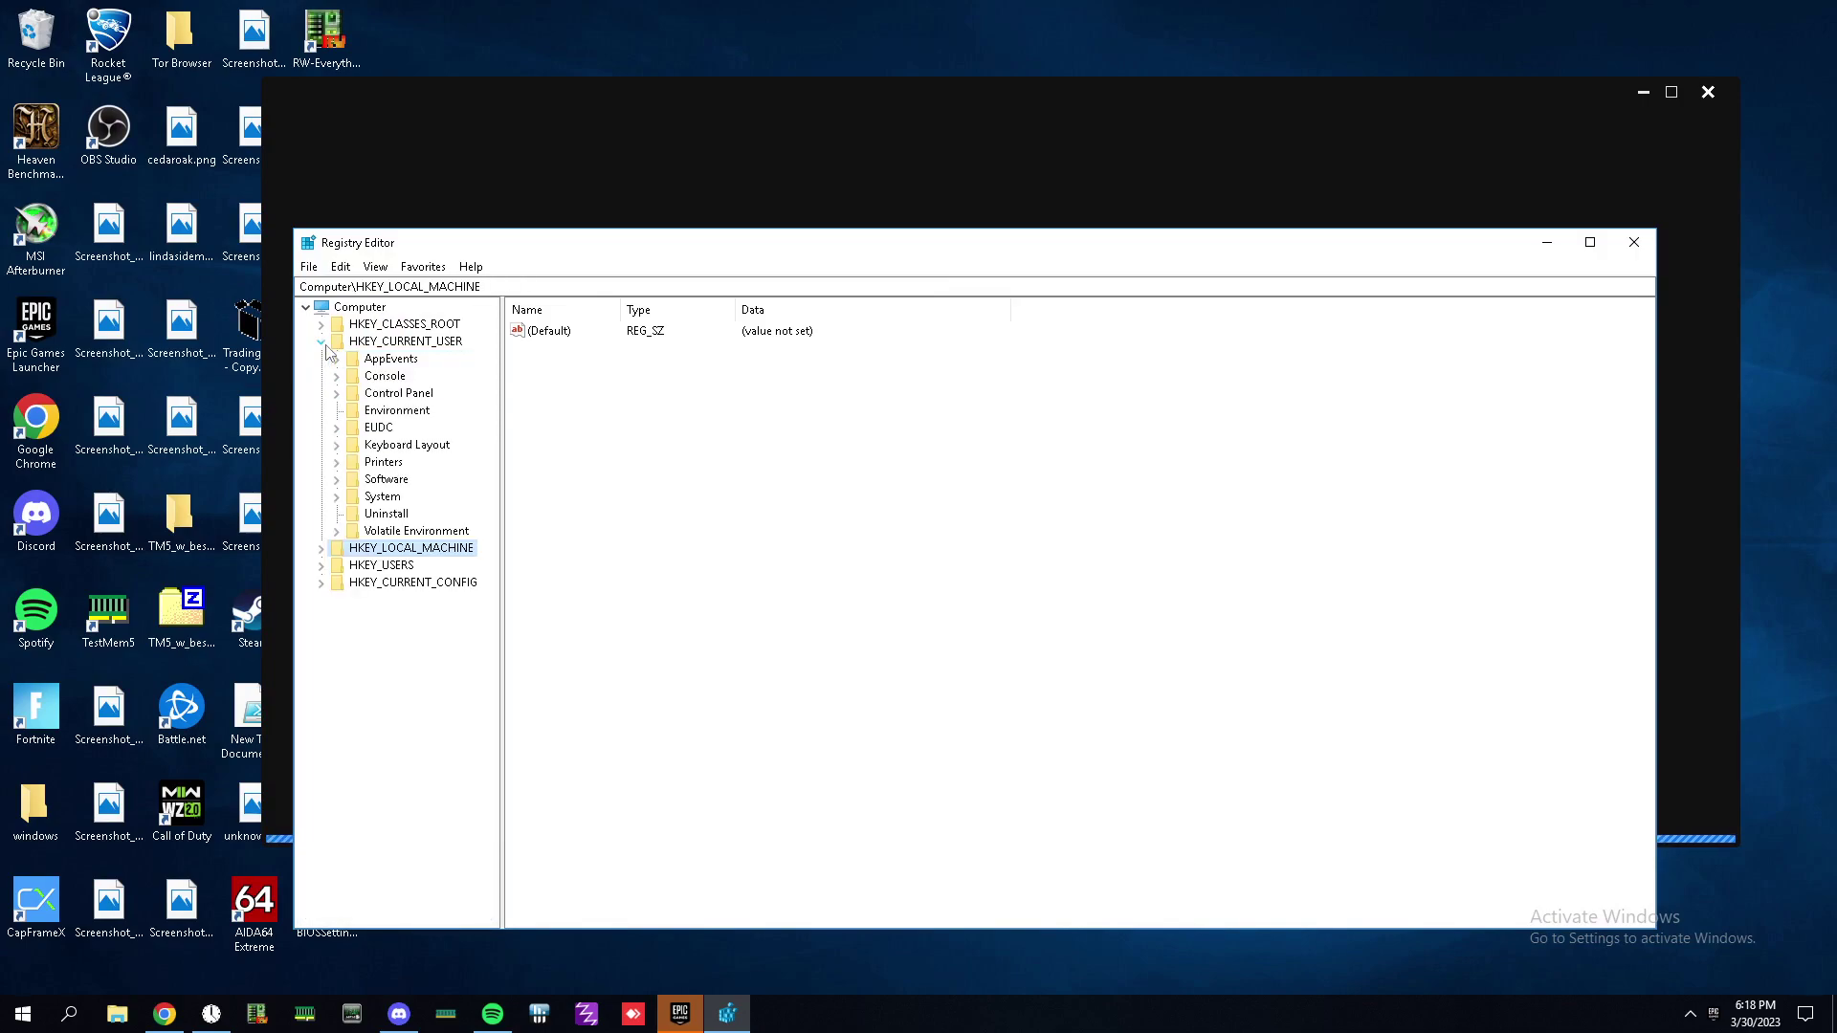
left_click(337, 497)
left_click(353, 532)
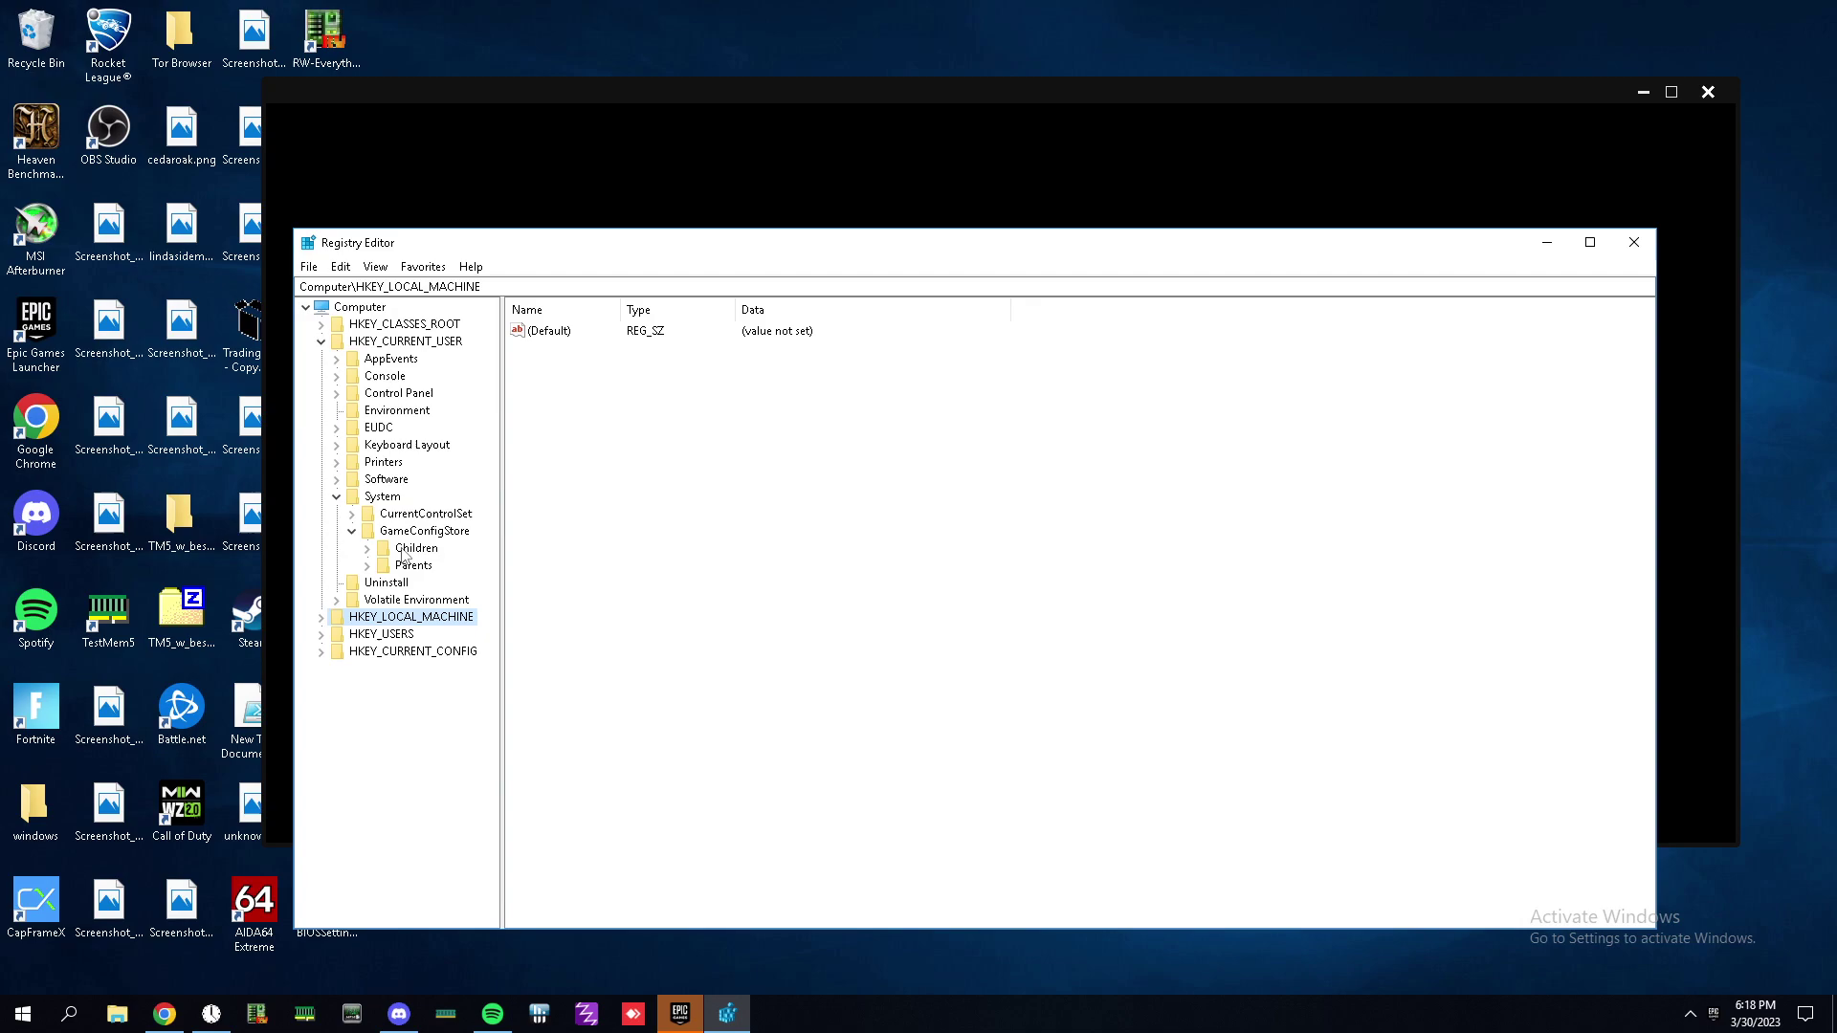
left_click(405, 552)
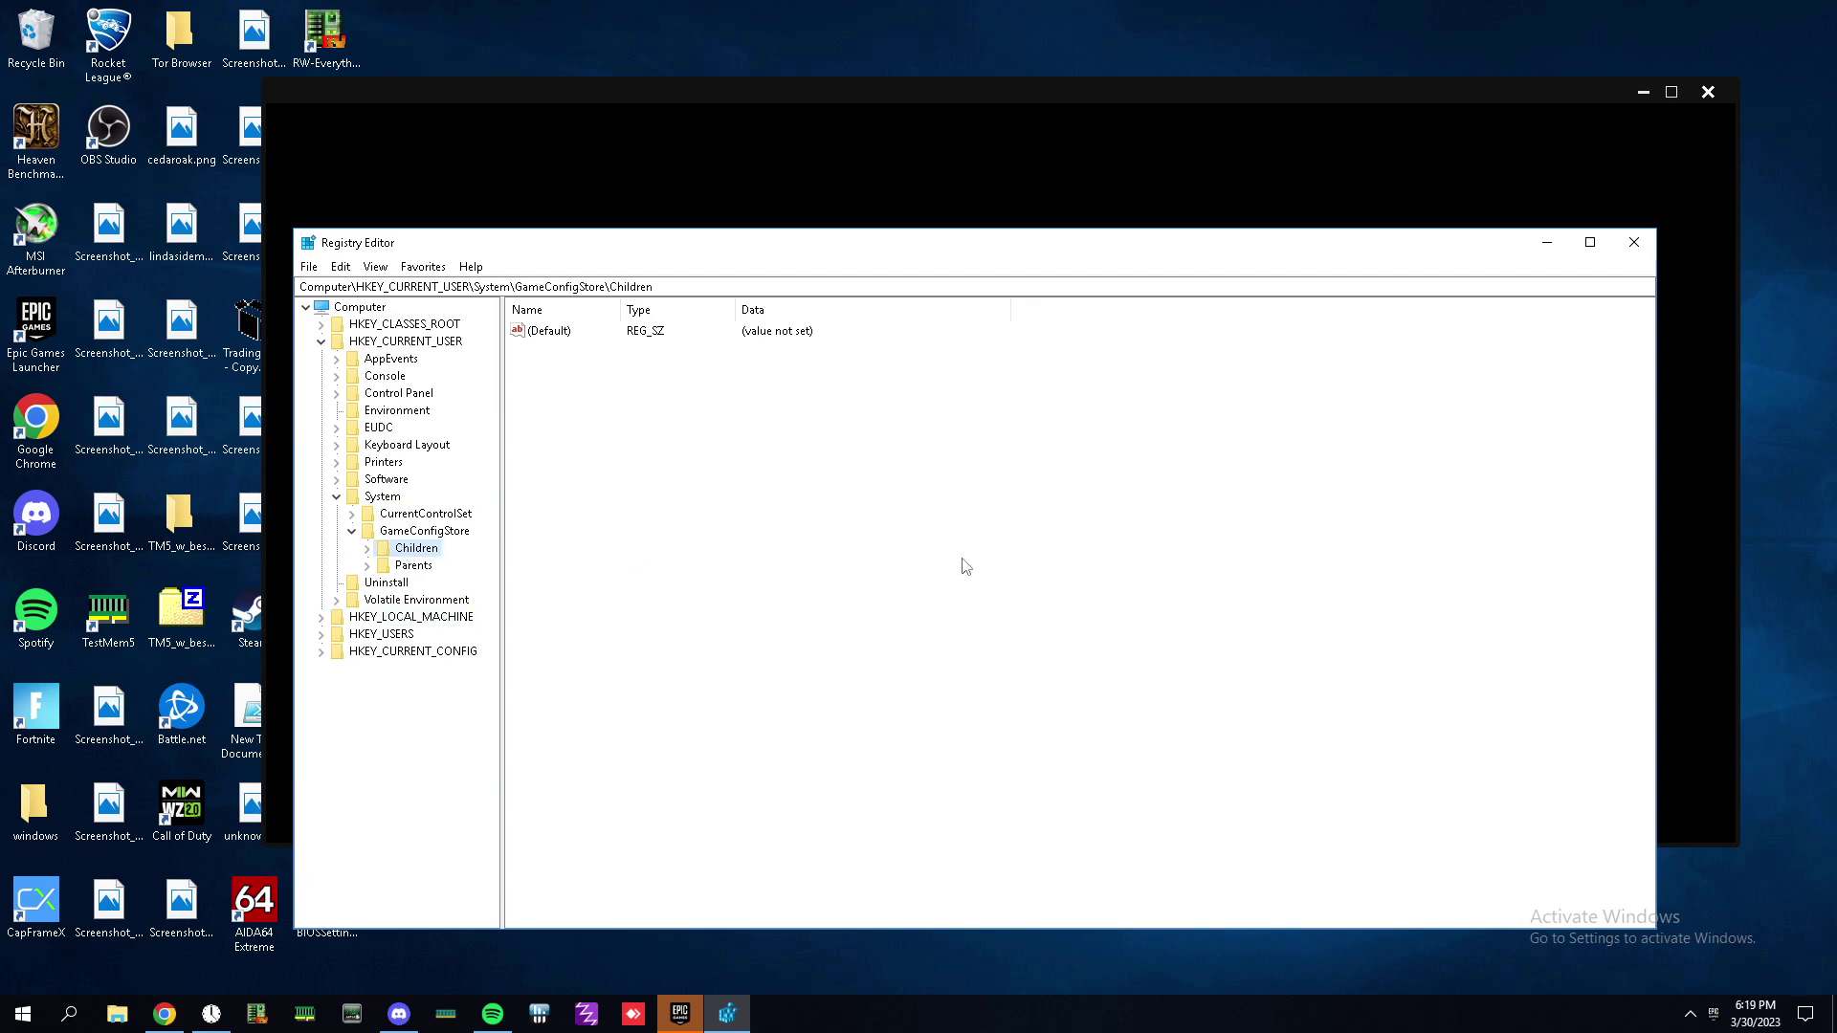
- Search the registry for the Rocket League GameConfigStore entry
key("ctrl+f")
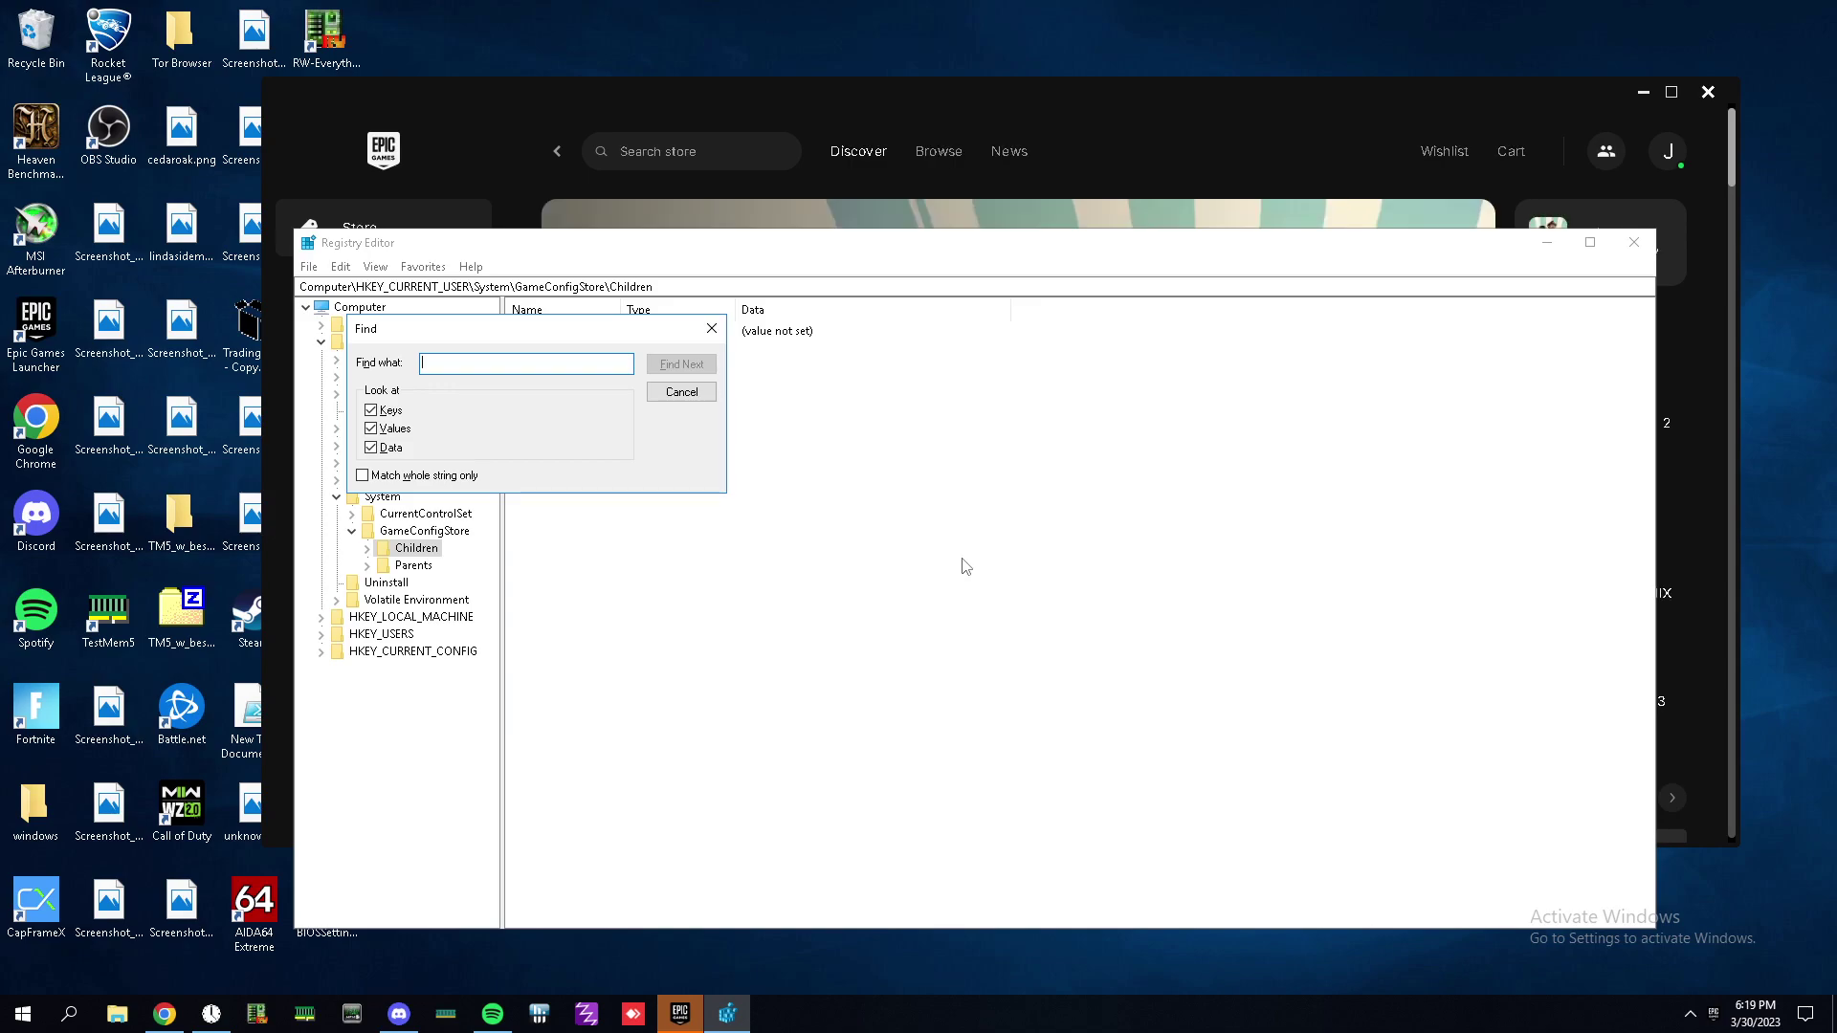
type("f")
key("Return")
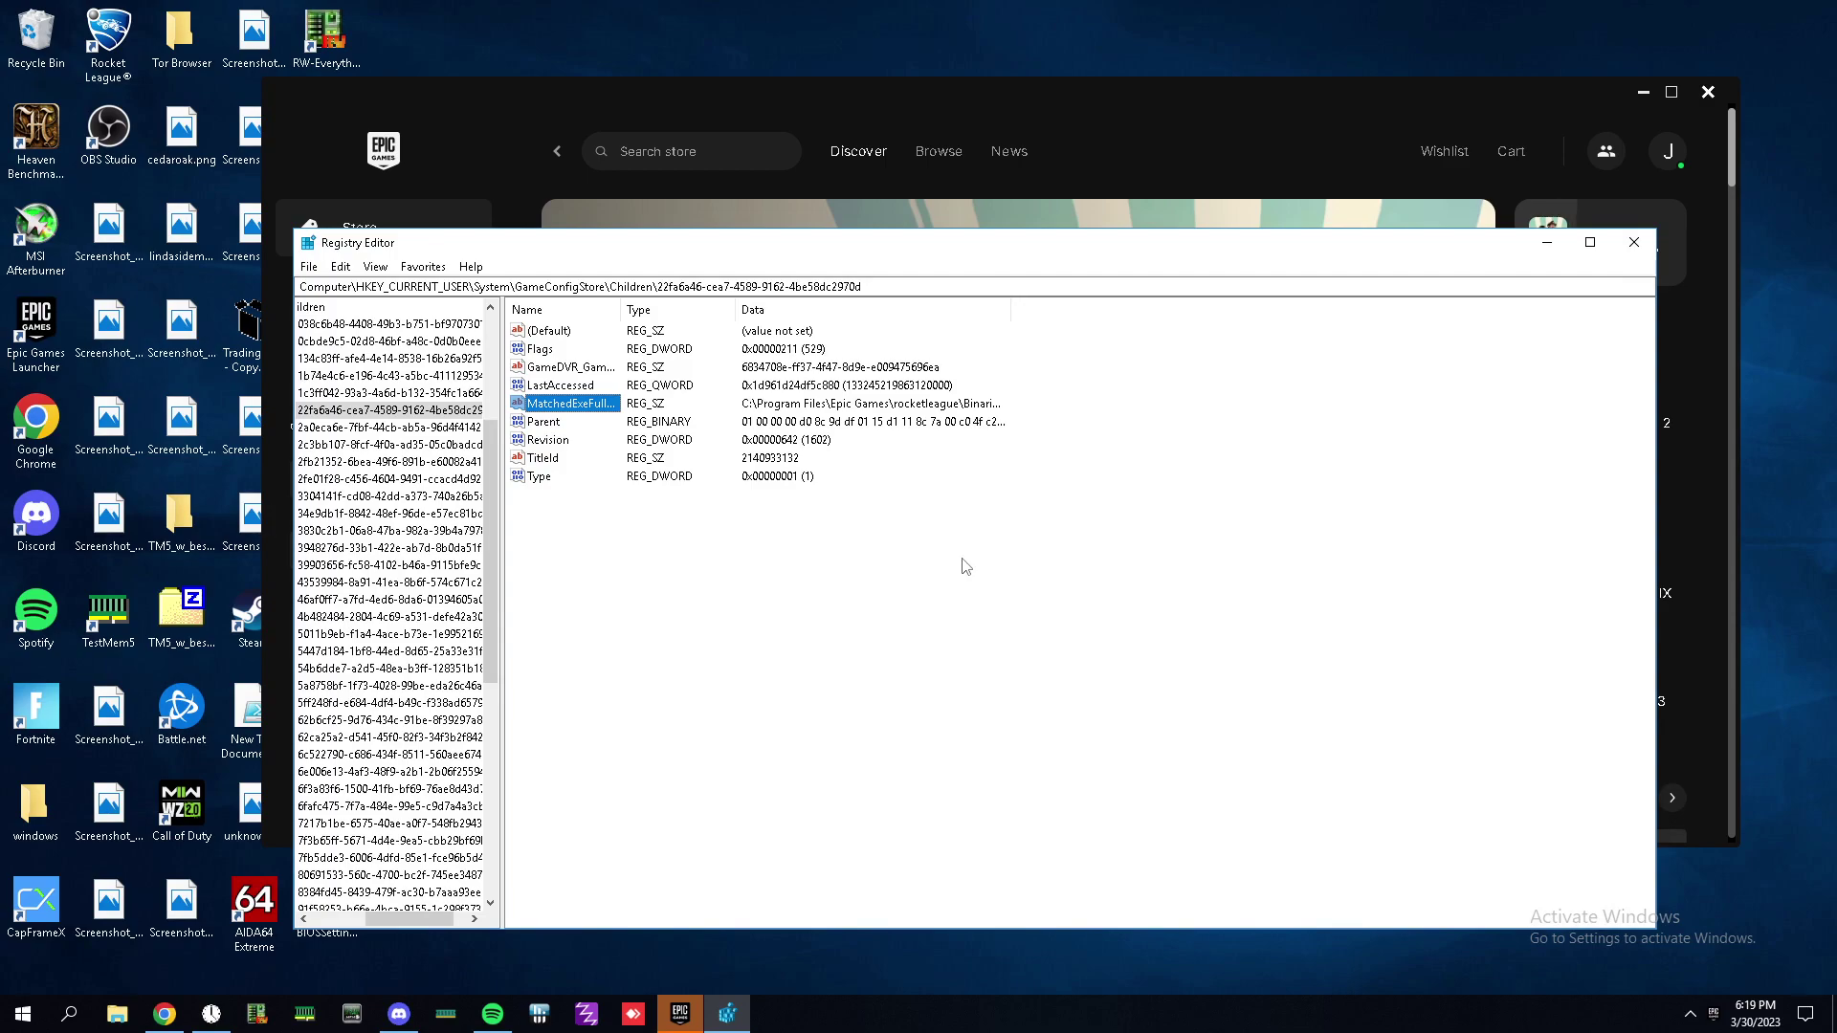
- Confirm the entry's Flags value as hexadecimal 211
key("Up")
key("Up")
key("Up")
key("Down")
key("Down")
key("Down")
key("Down")
key("Up")
key("Up")
key("Up")
key("Up")
key("Down")
key("Up")
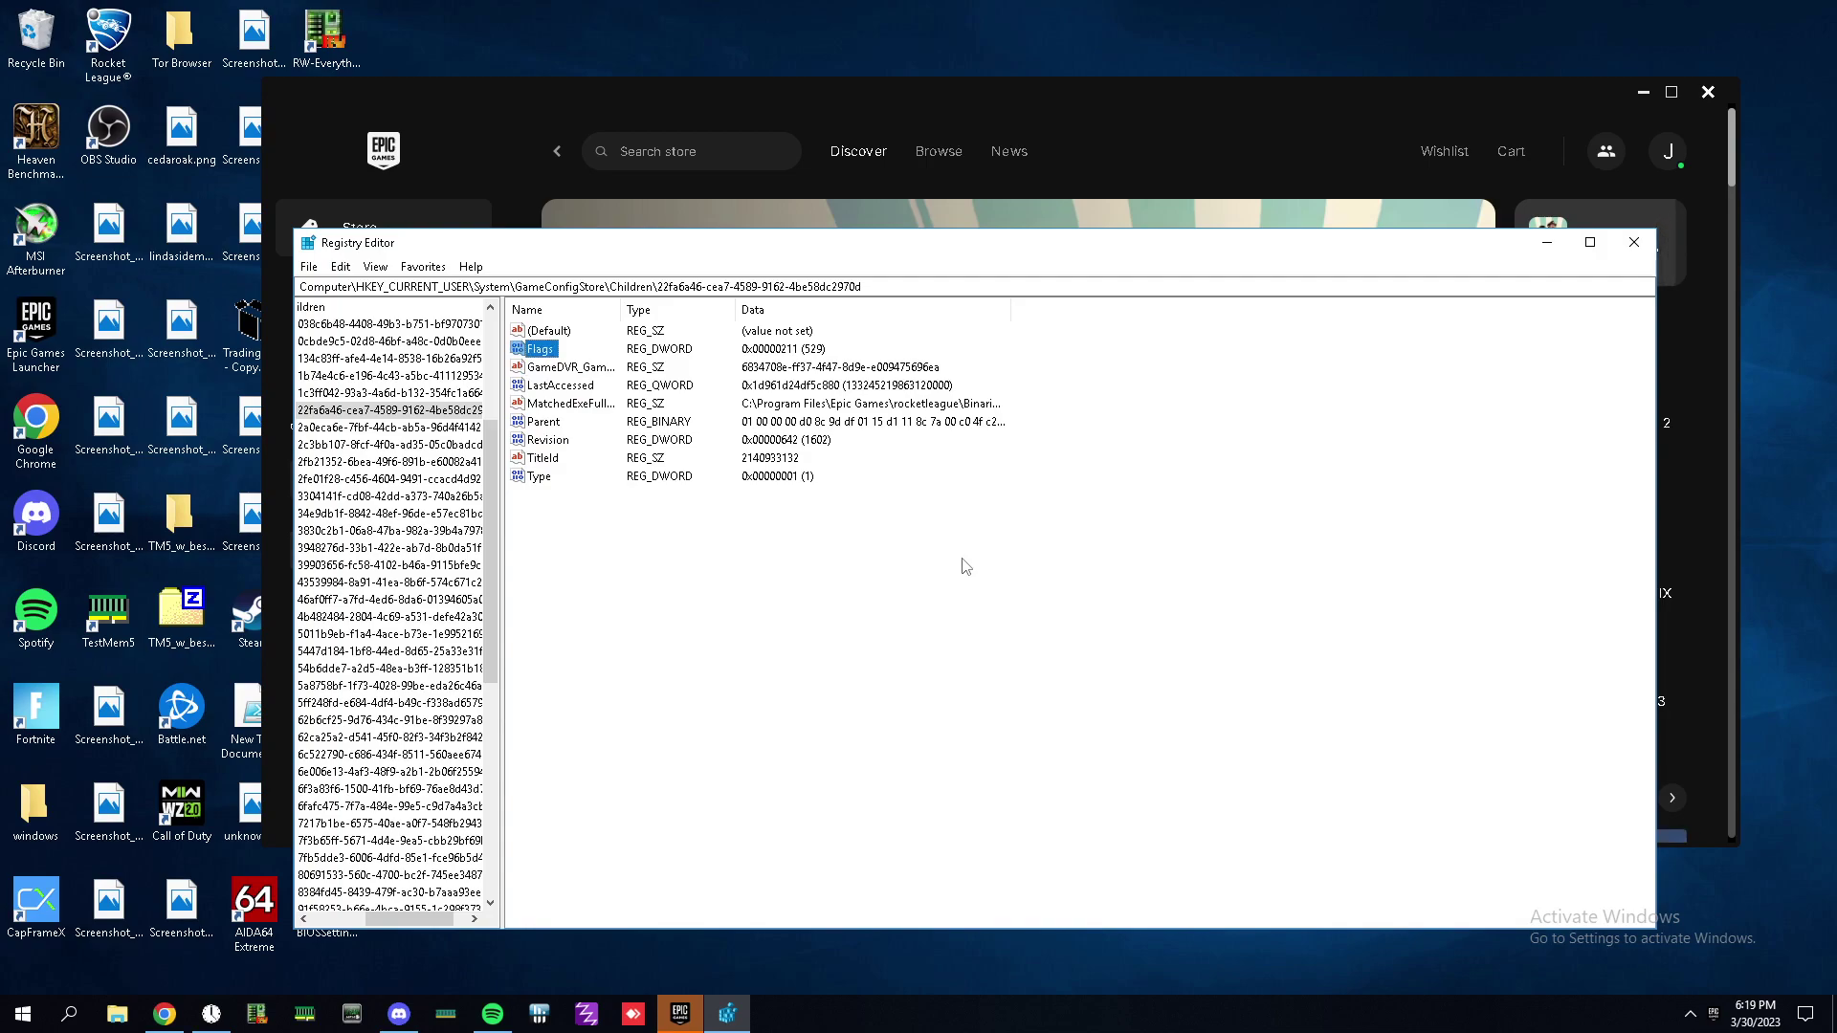
key("Down")
key("Up")
key("Return")
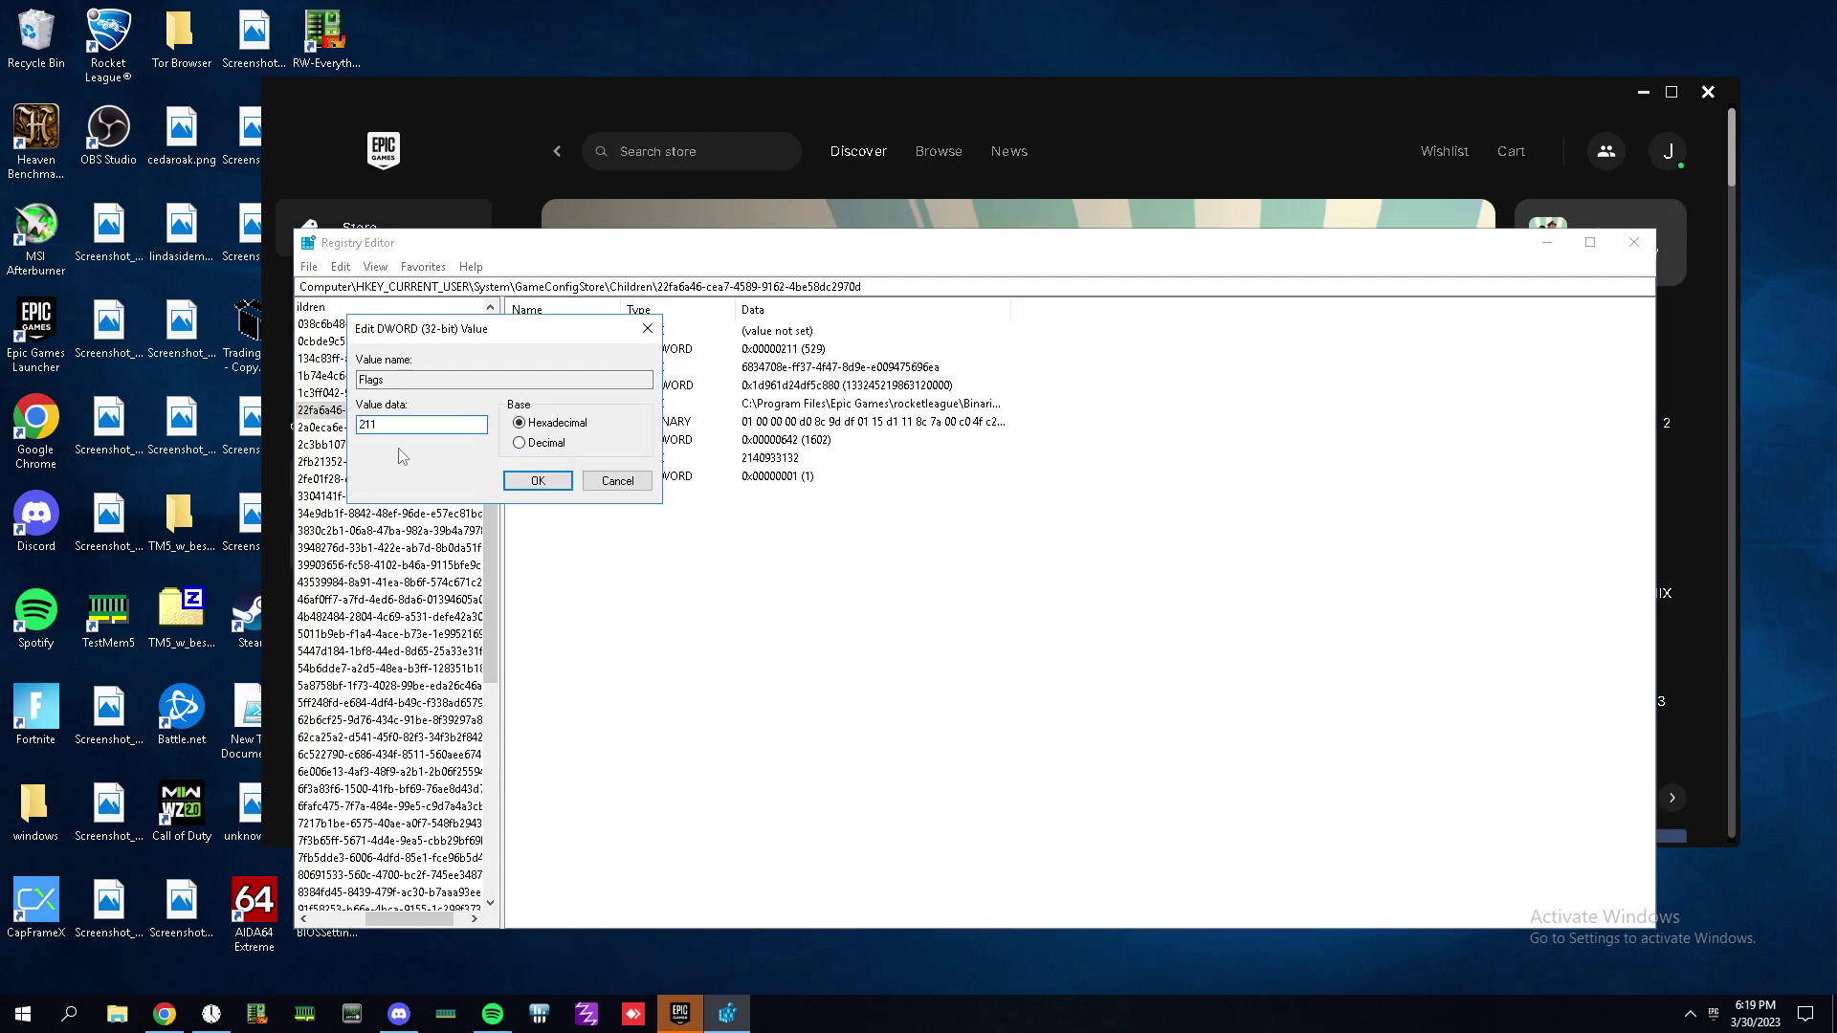
left_click(538, 479)
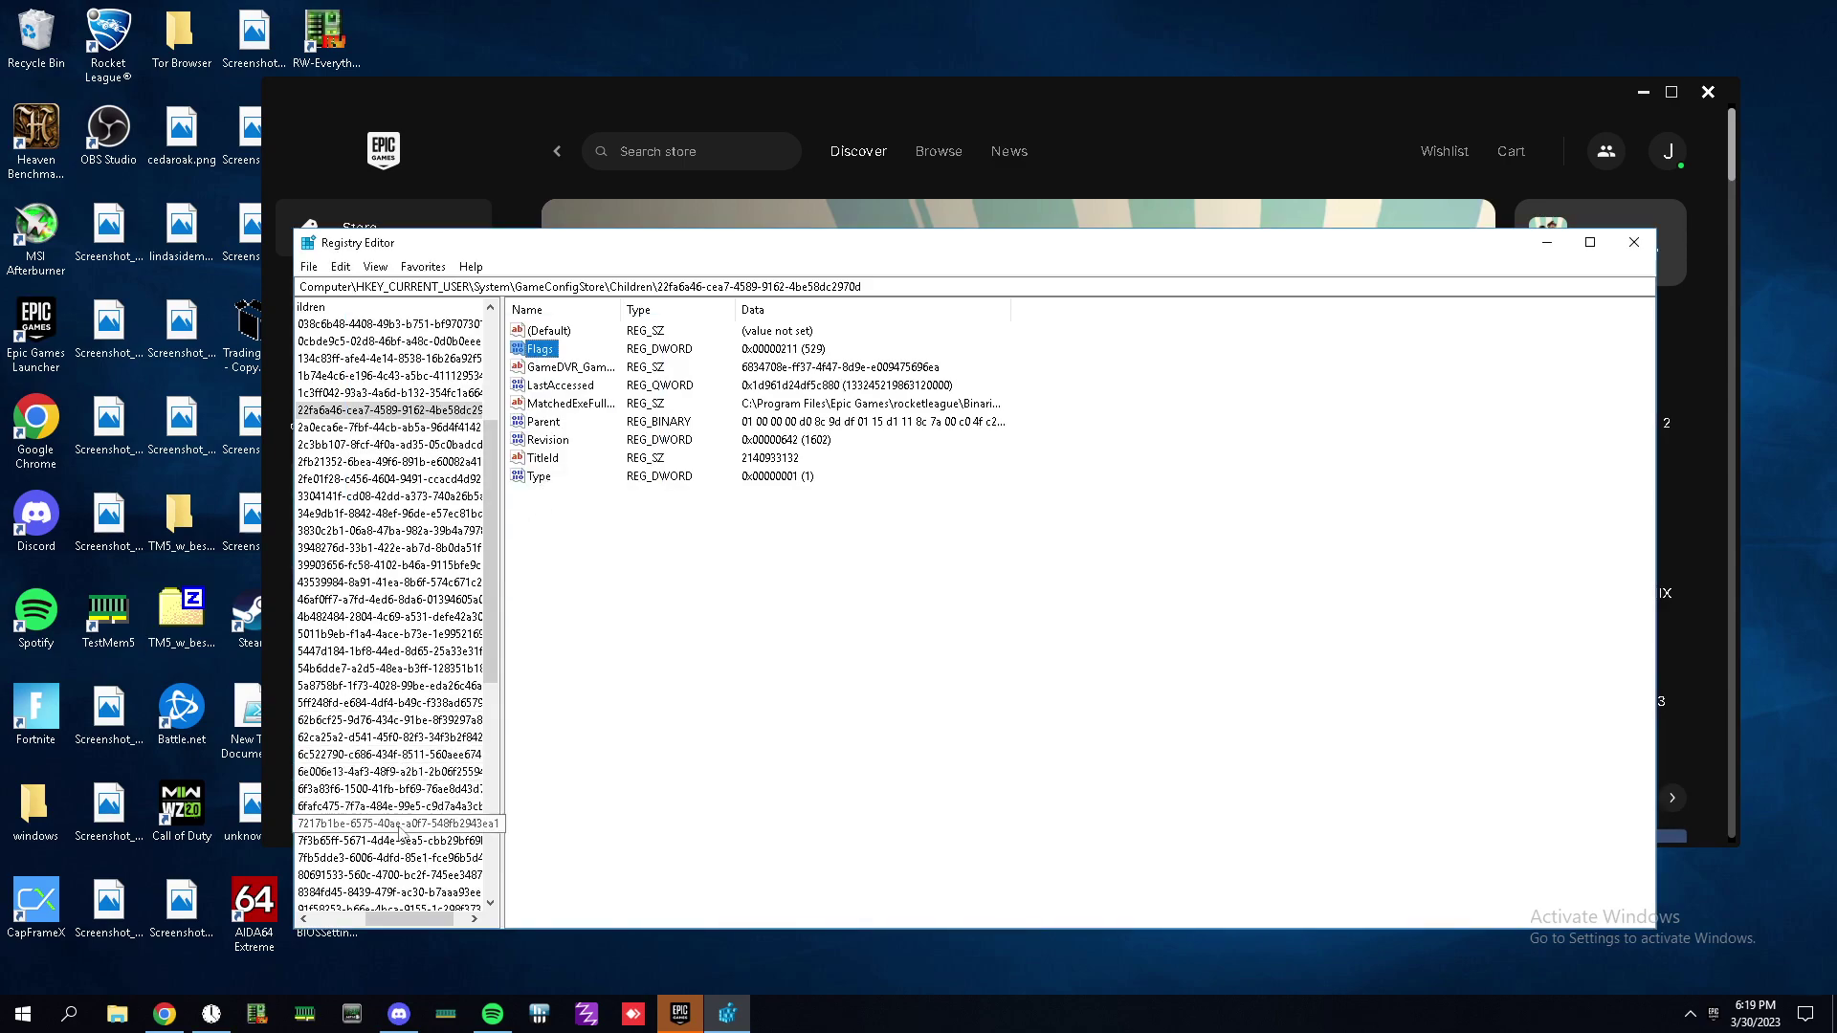
- Return to the GameConfigStore Children key
left_click_drag(392, 919, 337, 919)
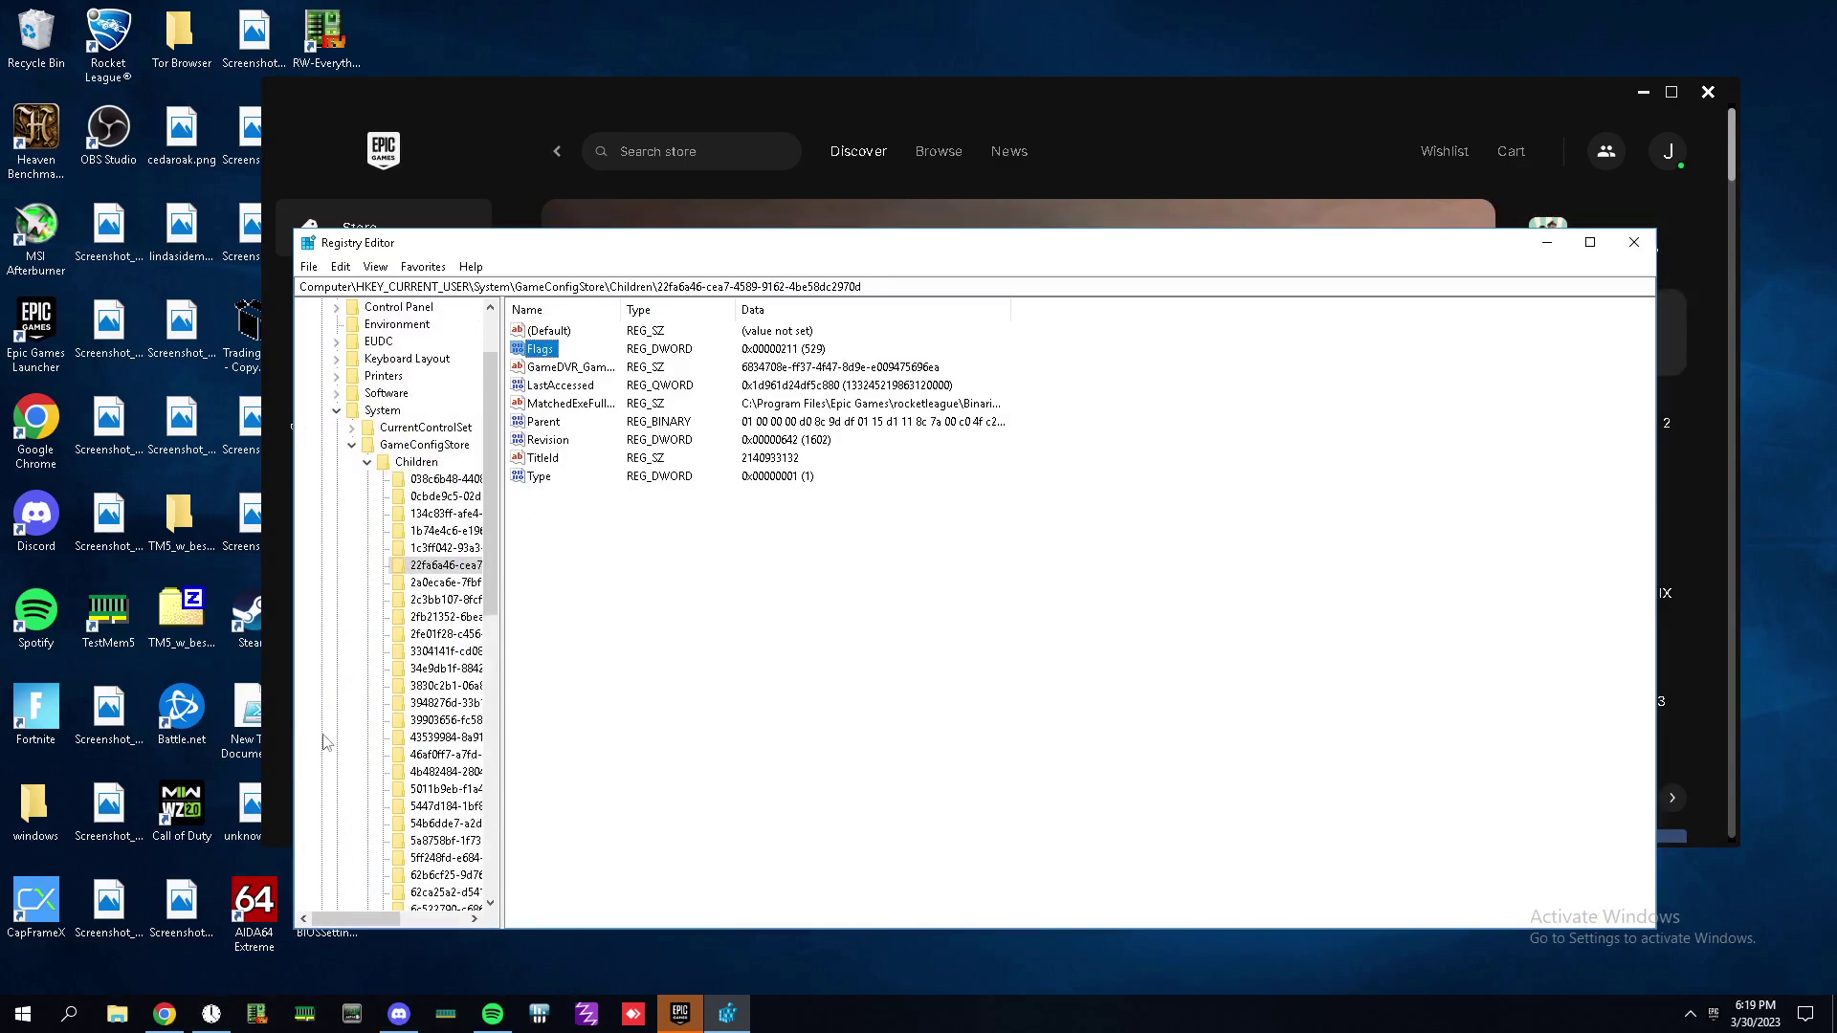
scroll(431, 660, "up", 1)
left_click(417, 515)
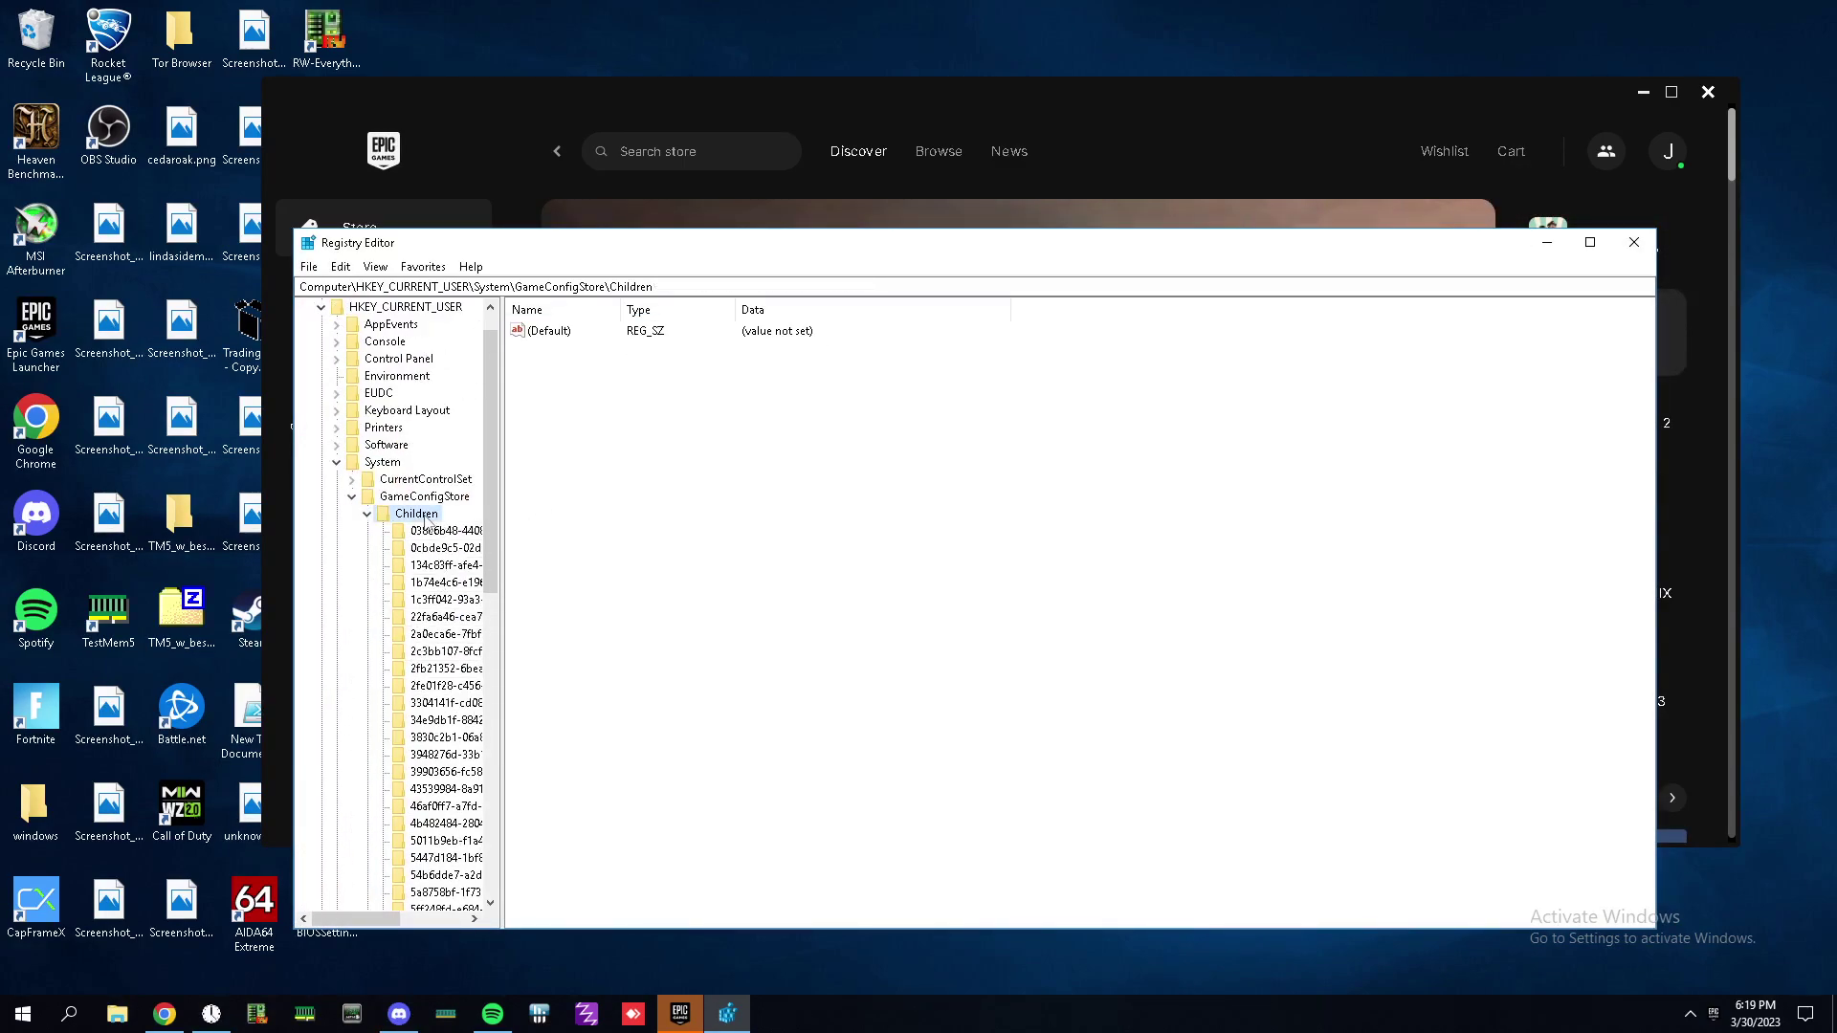
- Search for r5apex, inspect the Applications key found, then go back to Children
key("ctrl+f")
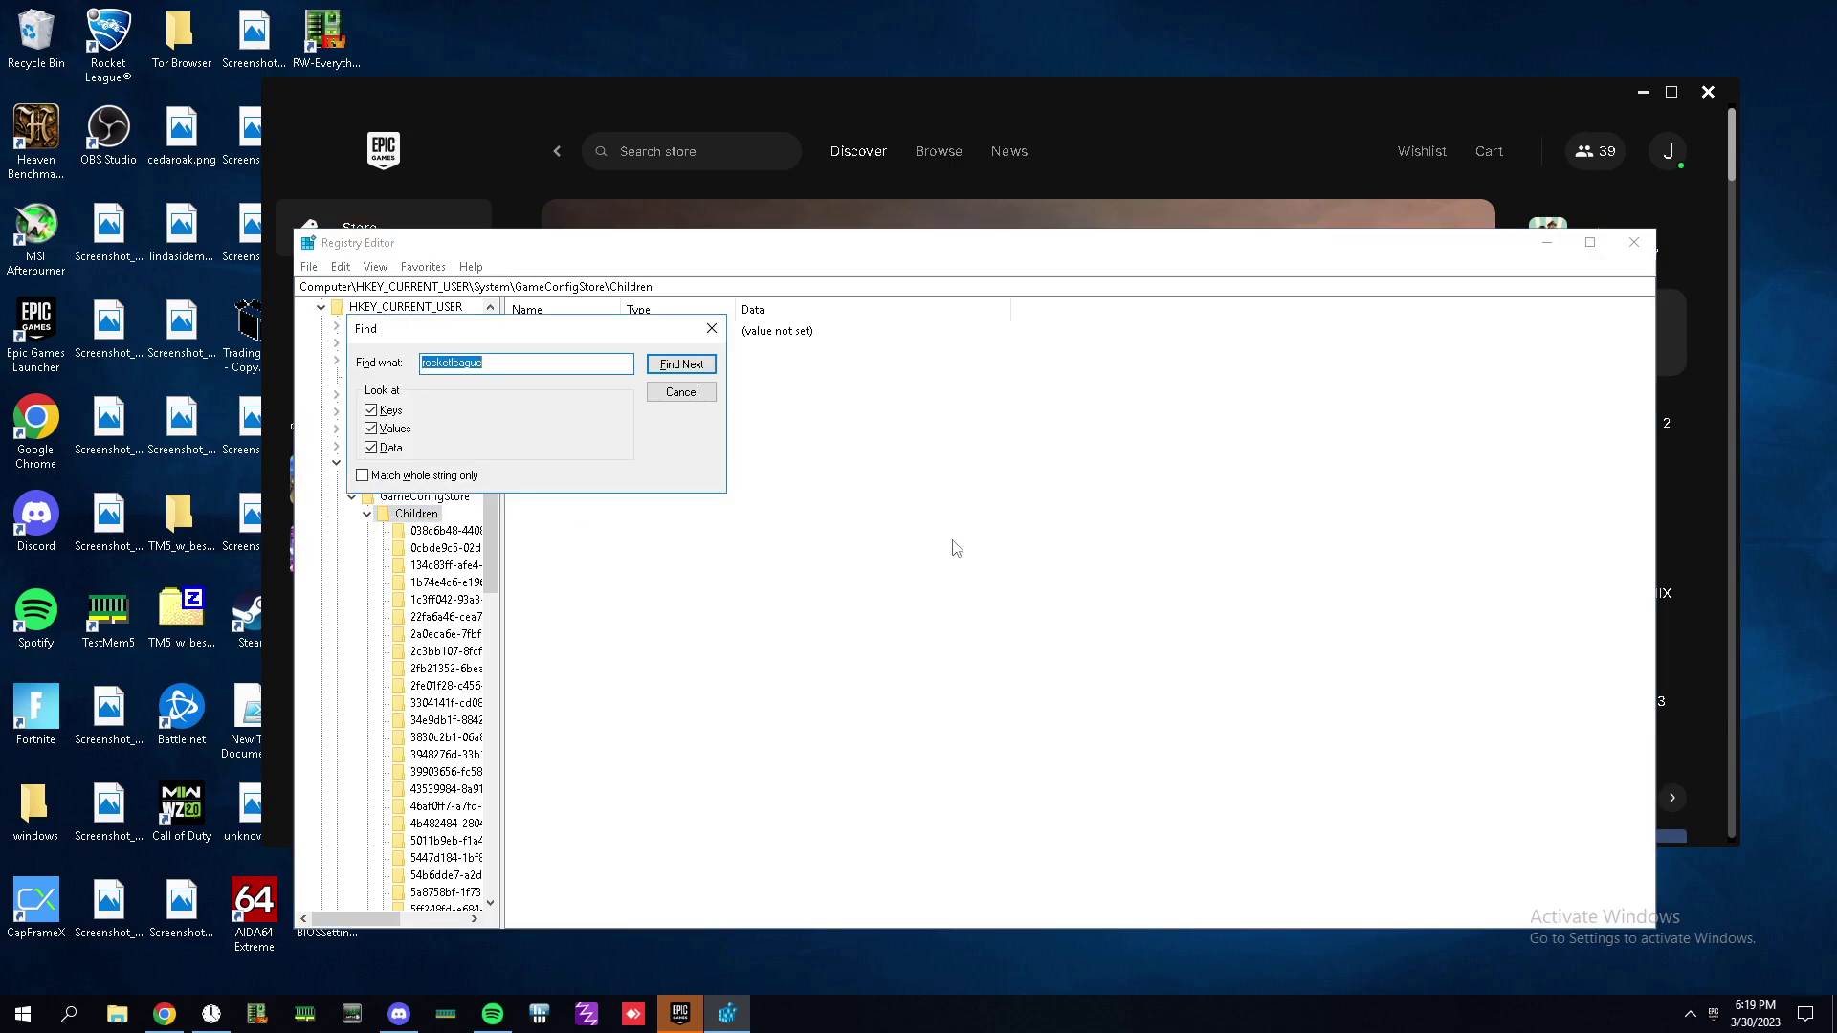
type("r5ap")
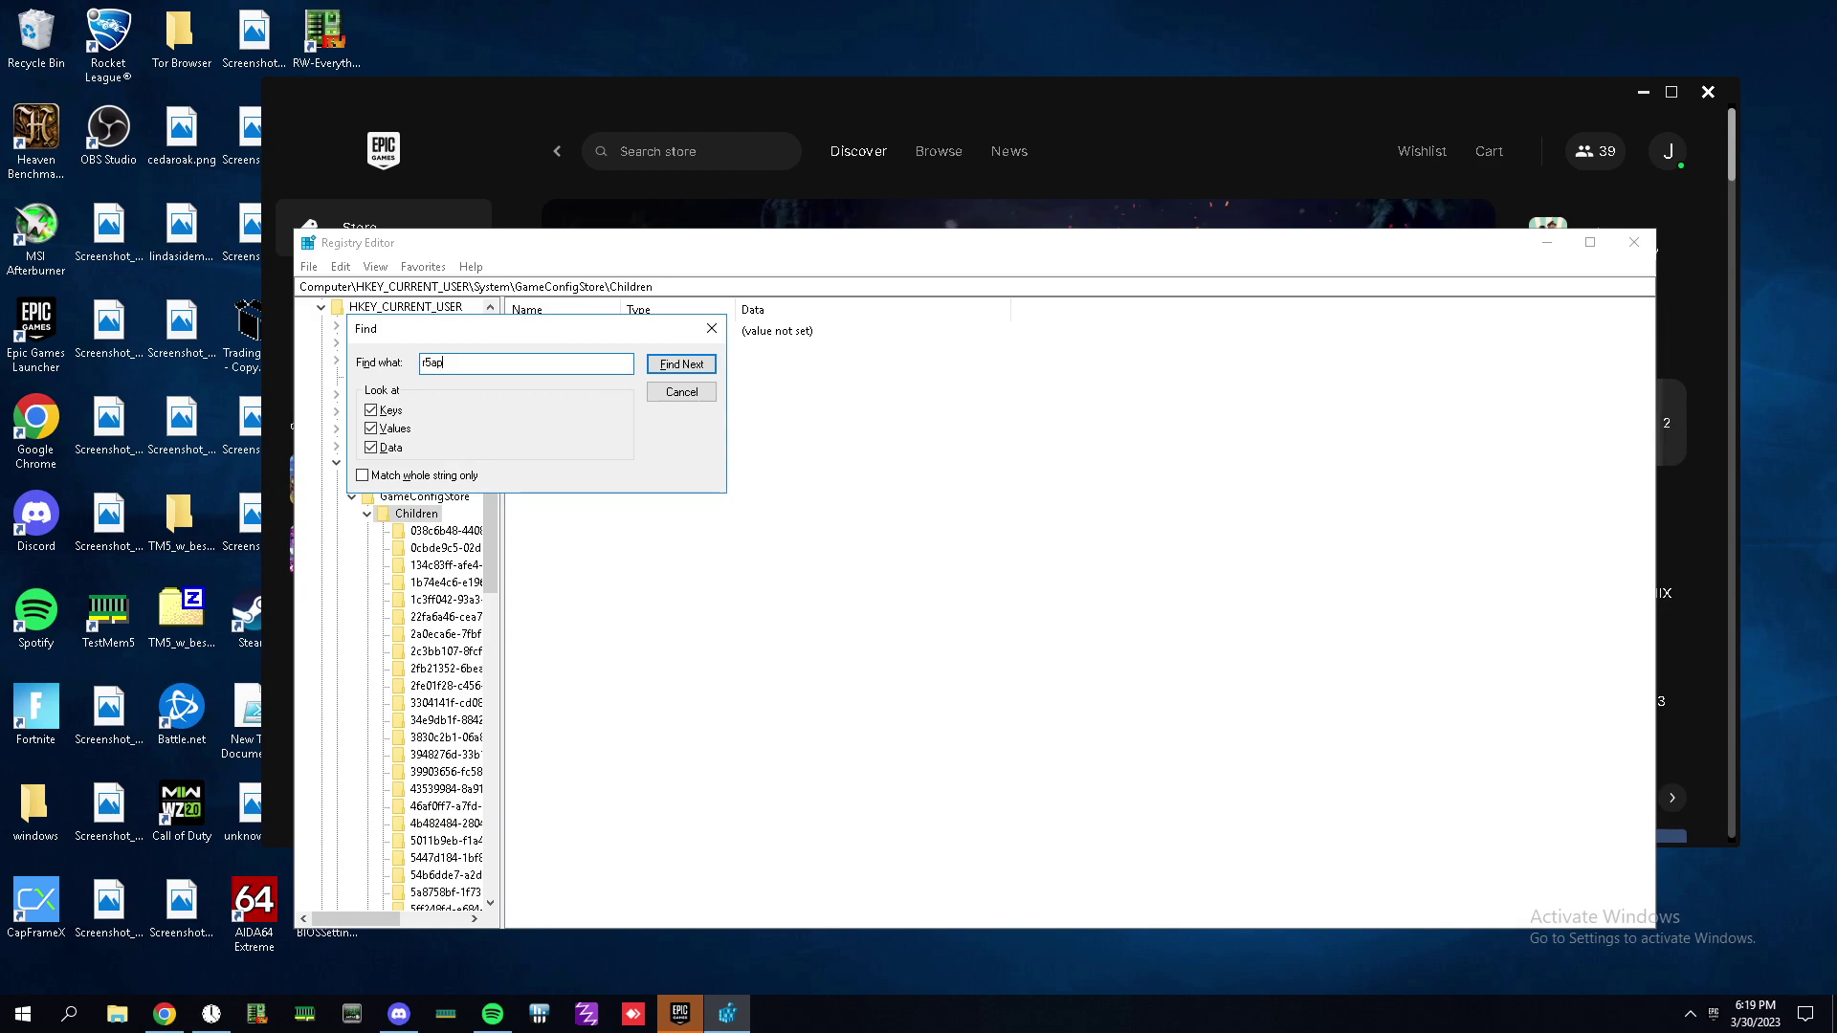
key("Return")
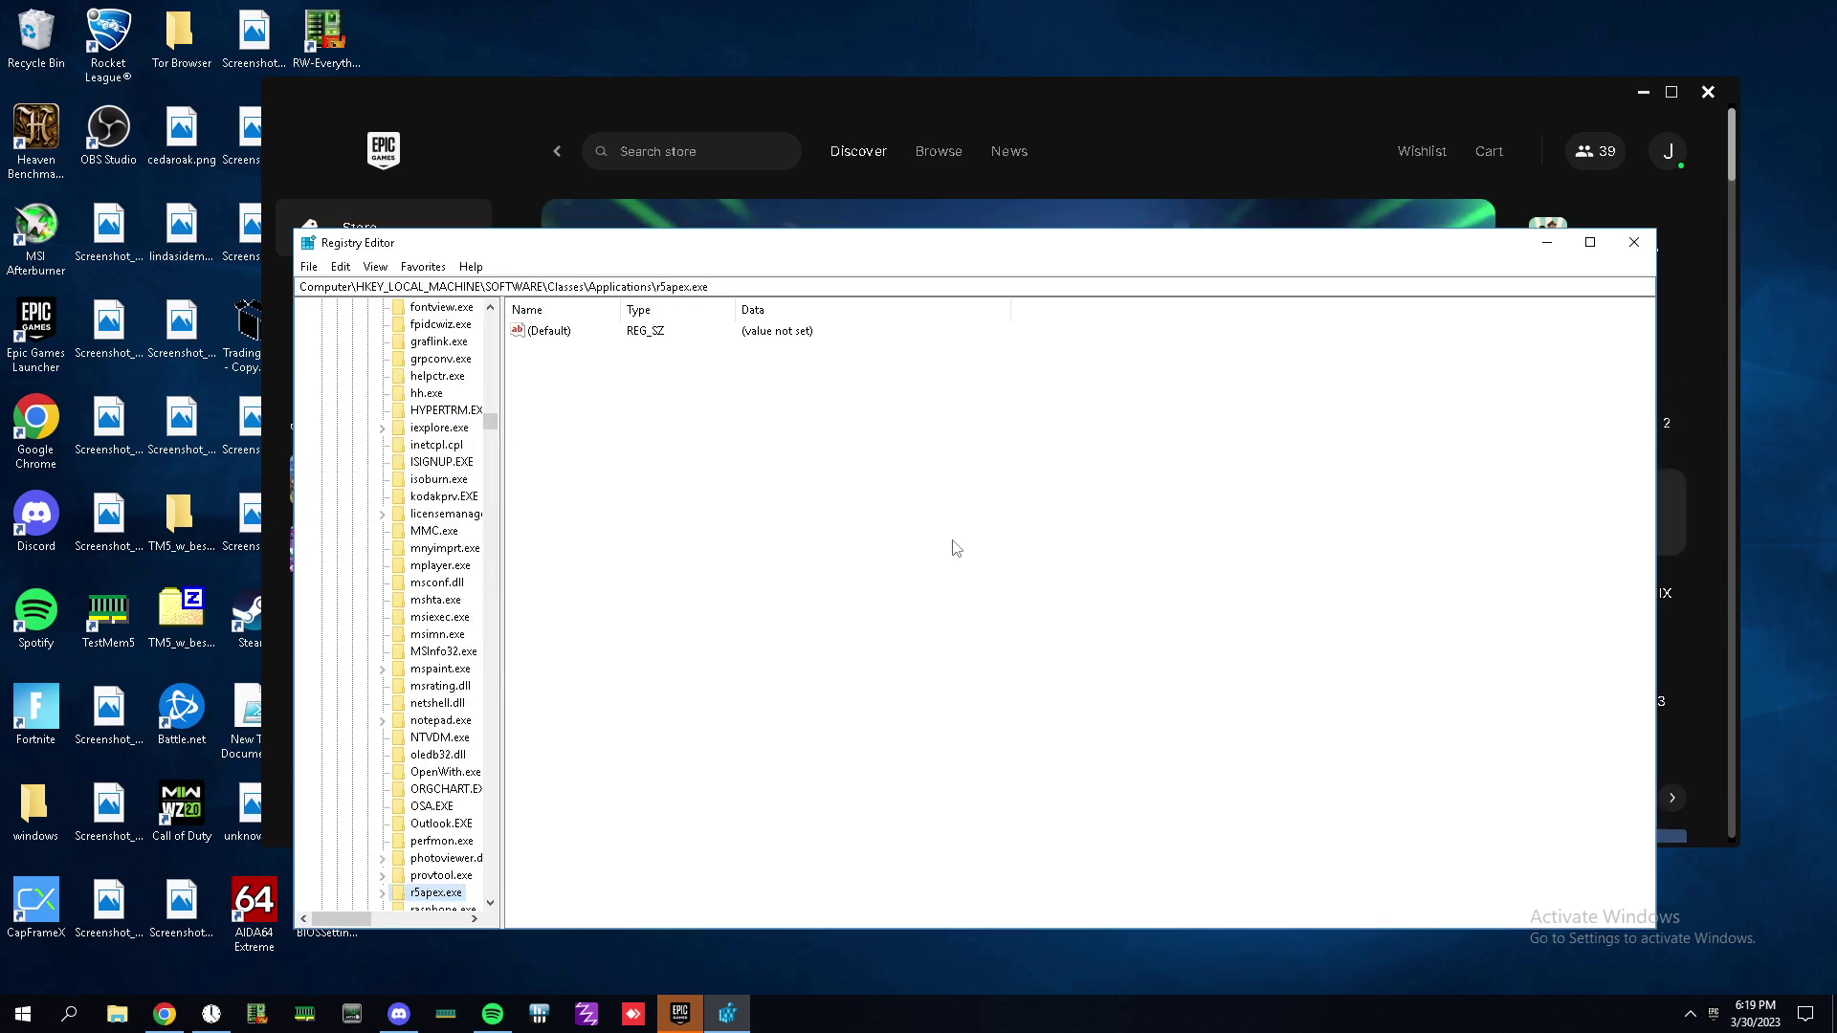
scroll(461, 777, "down", 11)
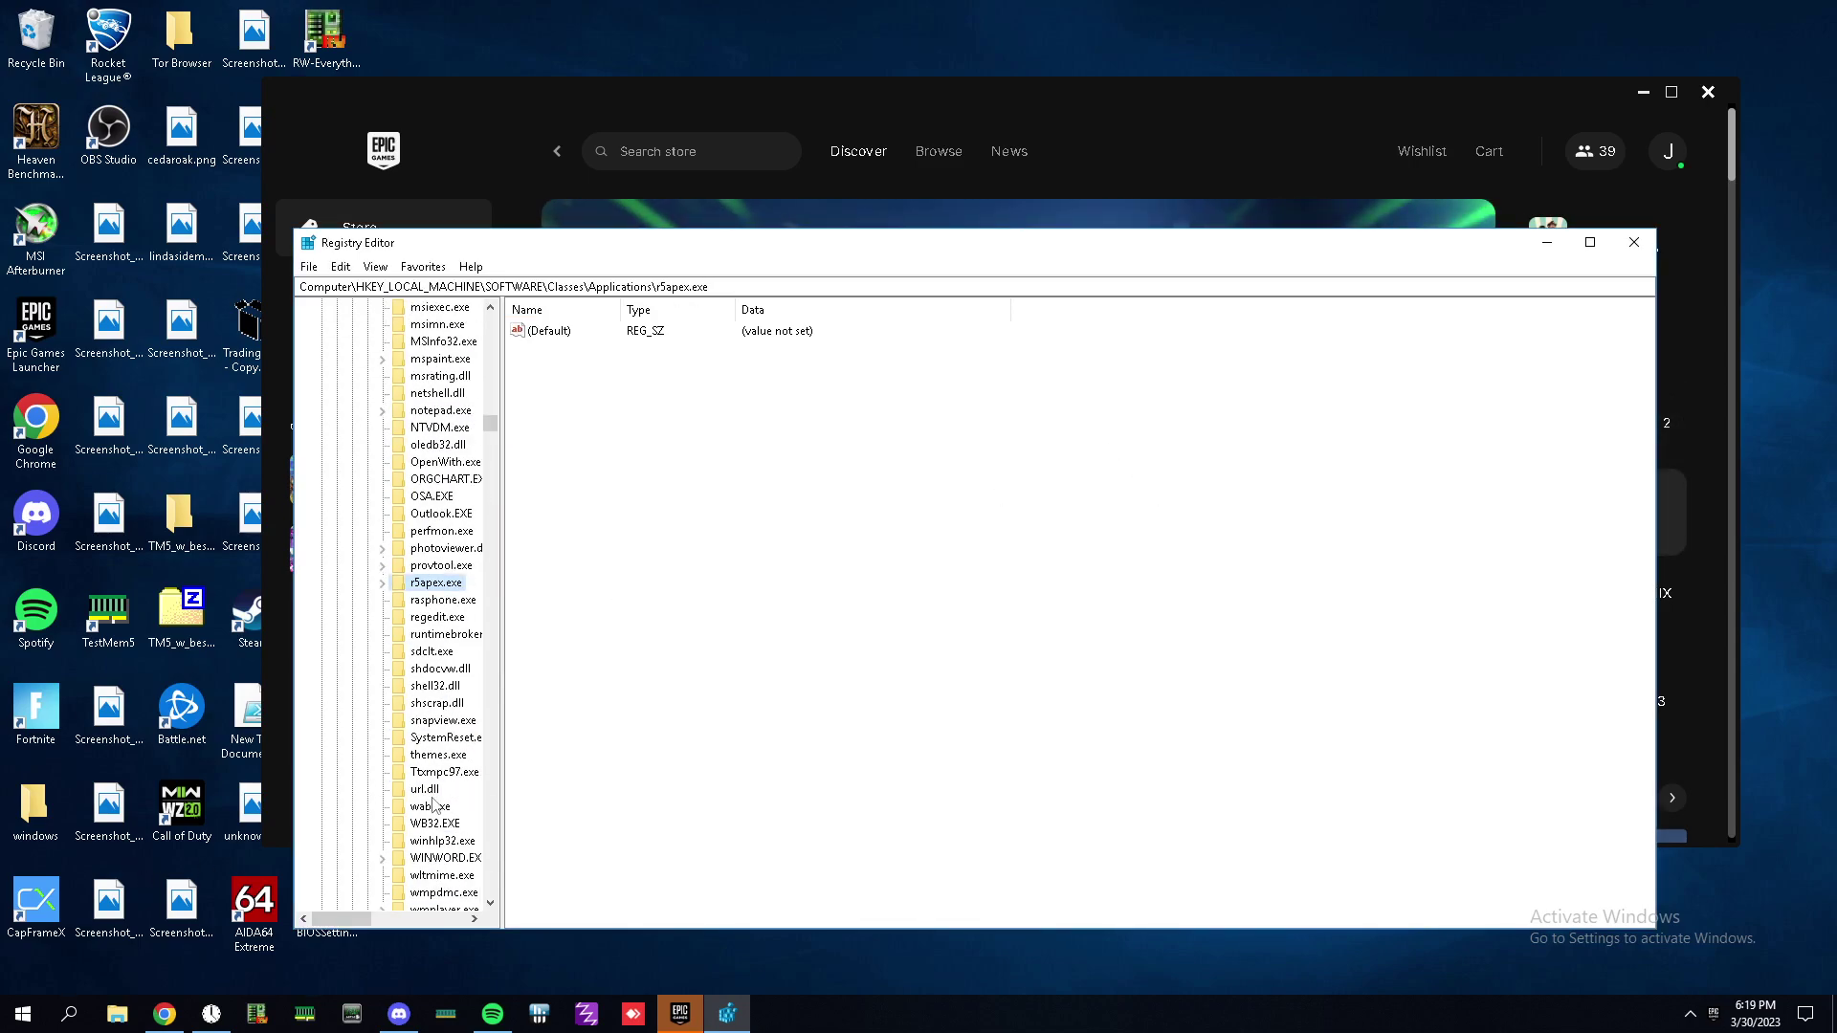
scroll(460, 777, "up", 20)
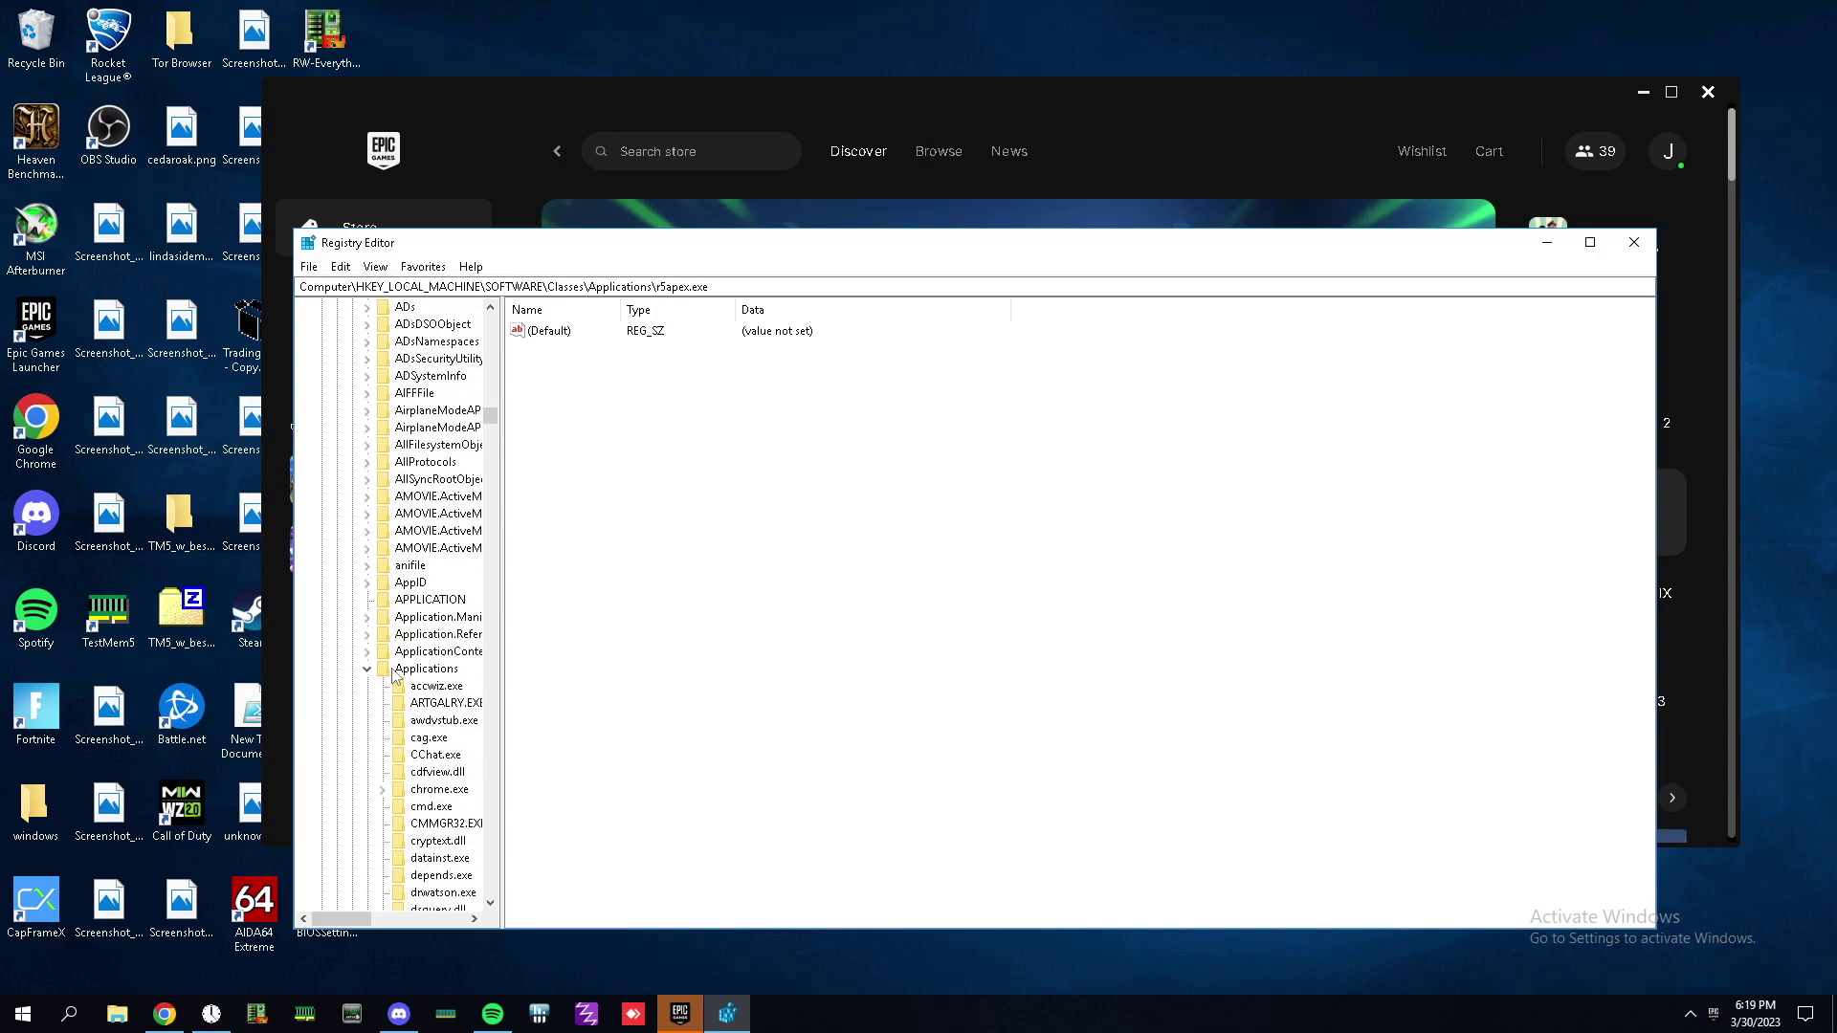
double_click(427, 669)
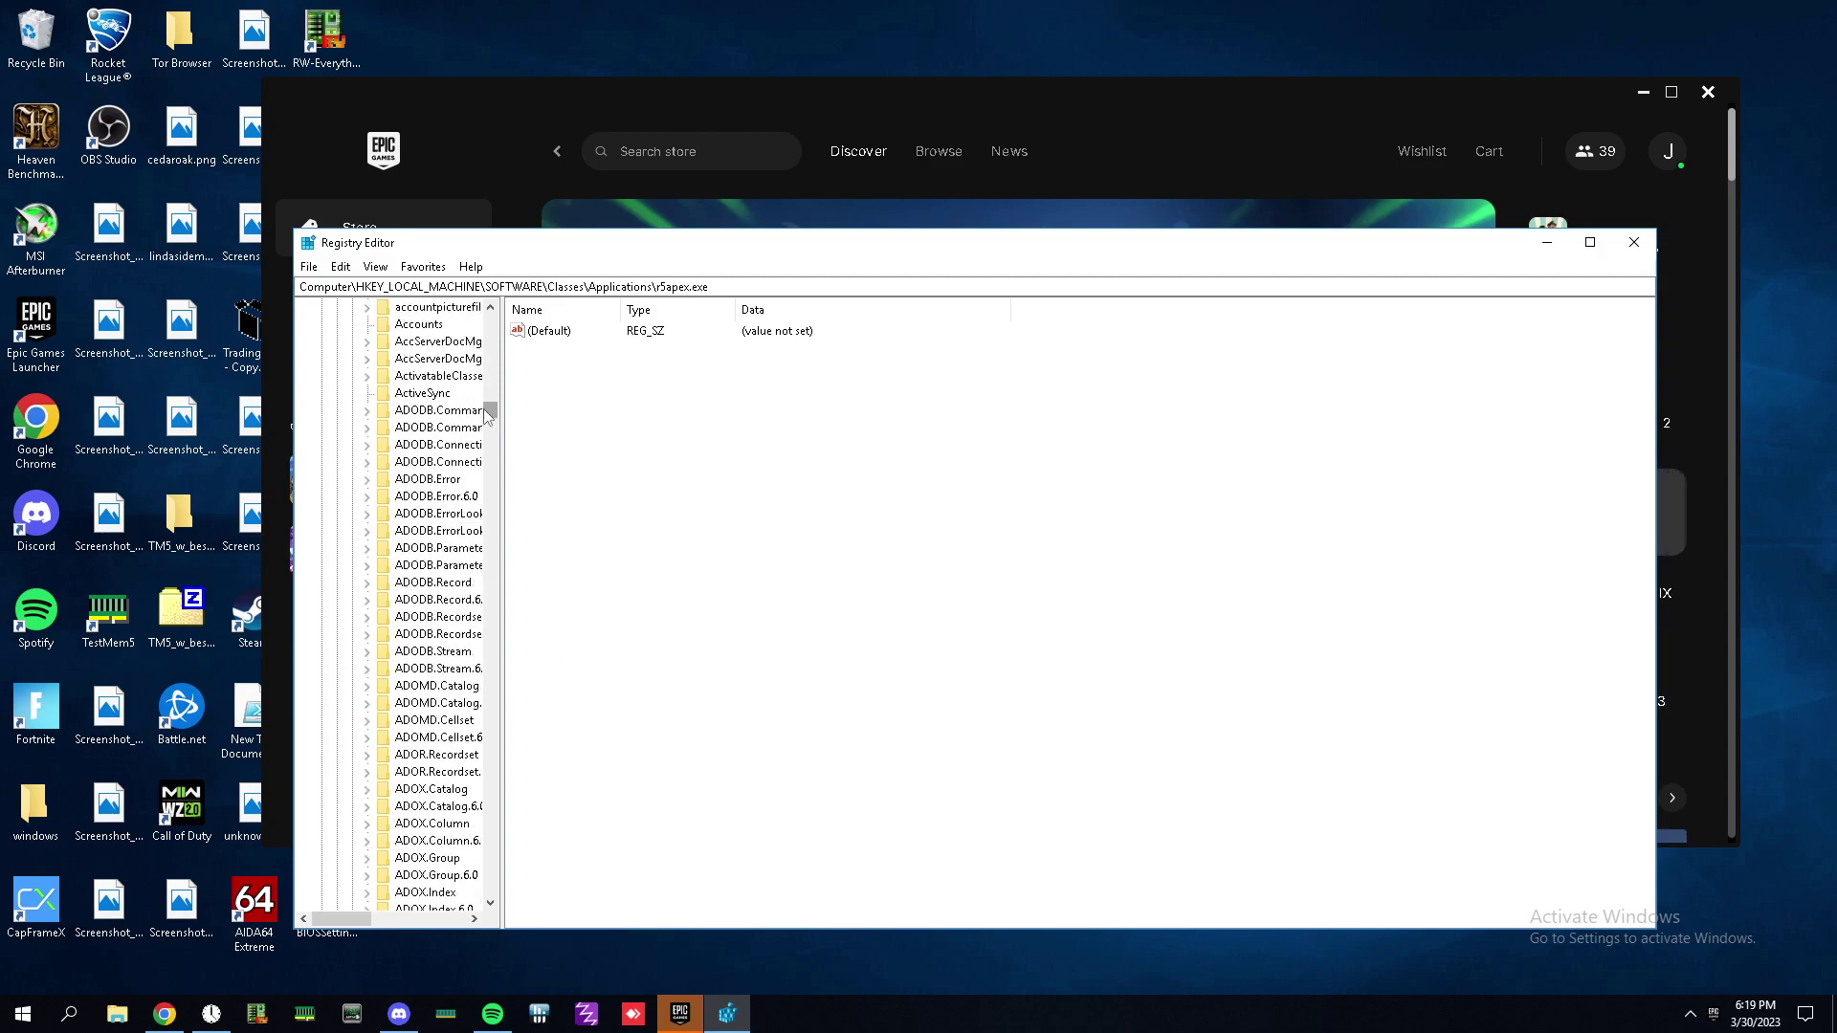
left_click_drag(491, 422, 511, 342)
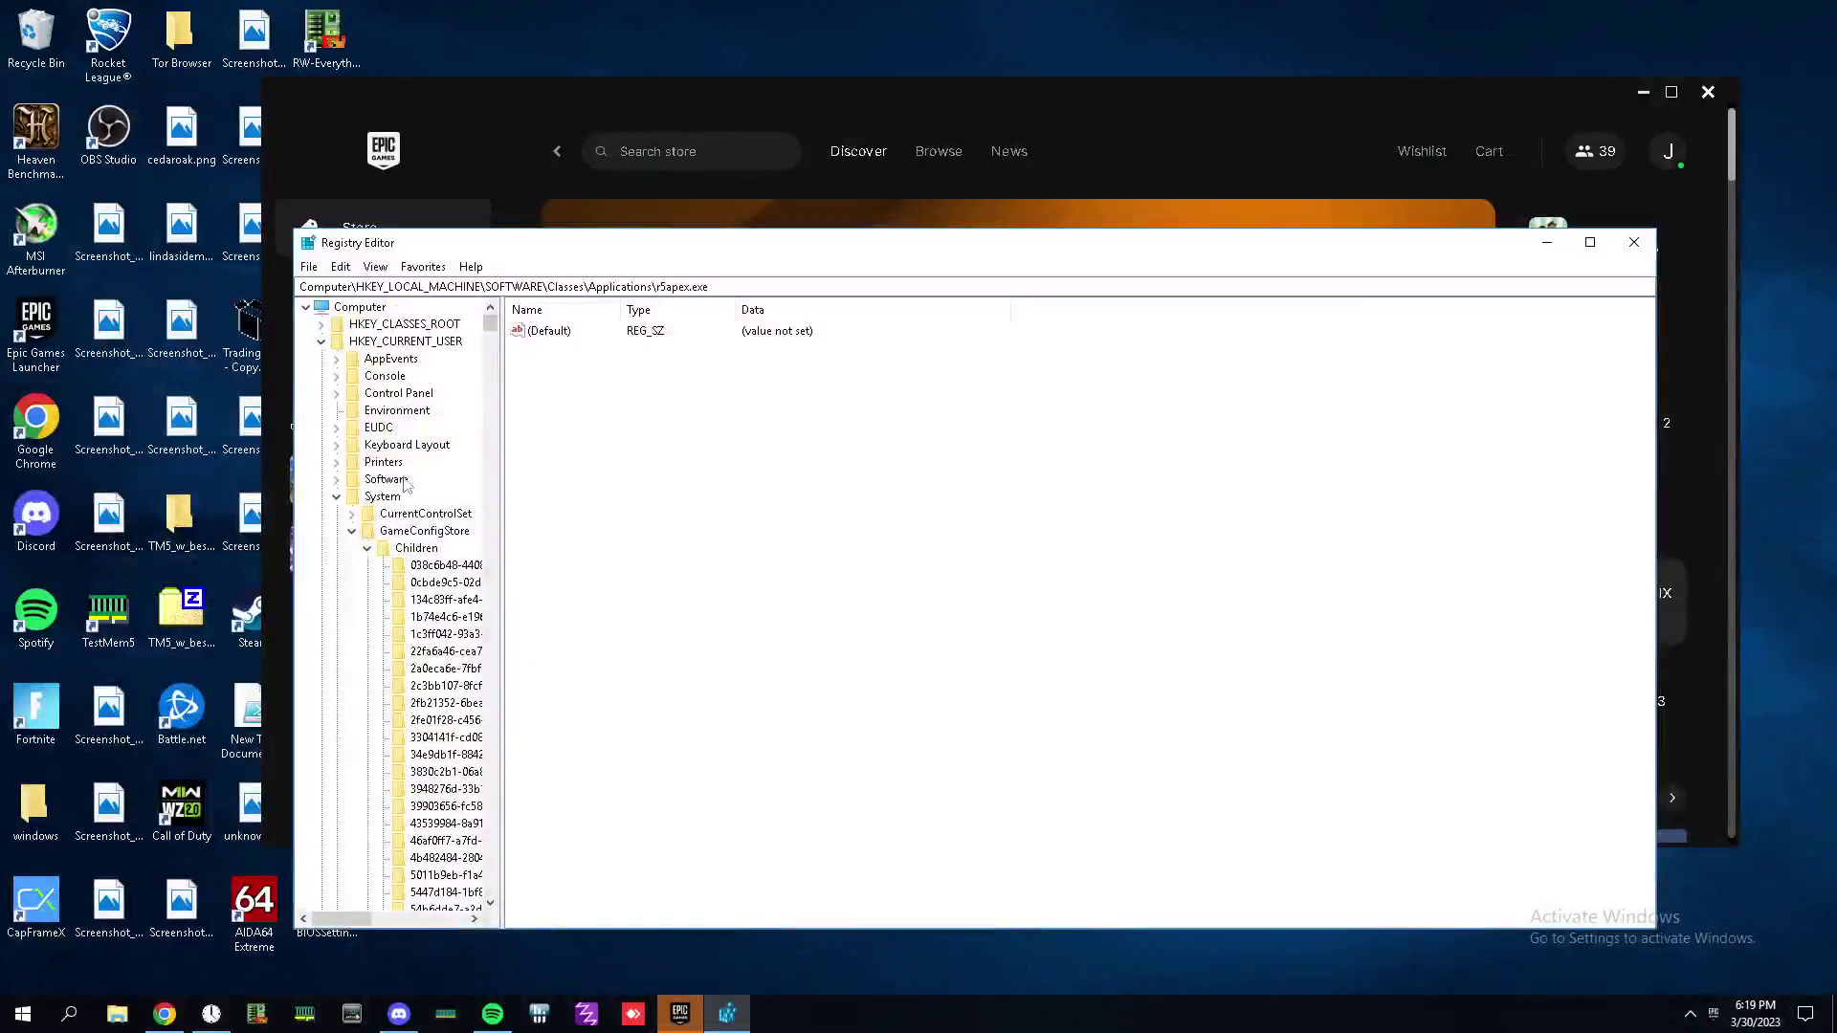
left_click(415, 550)
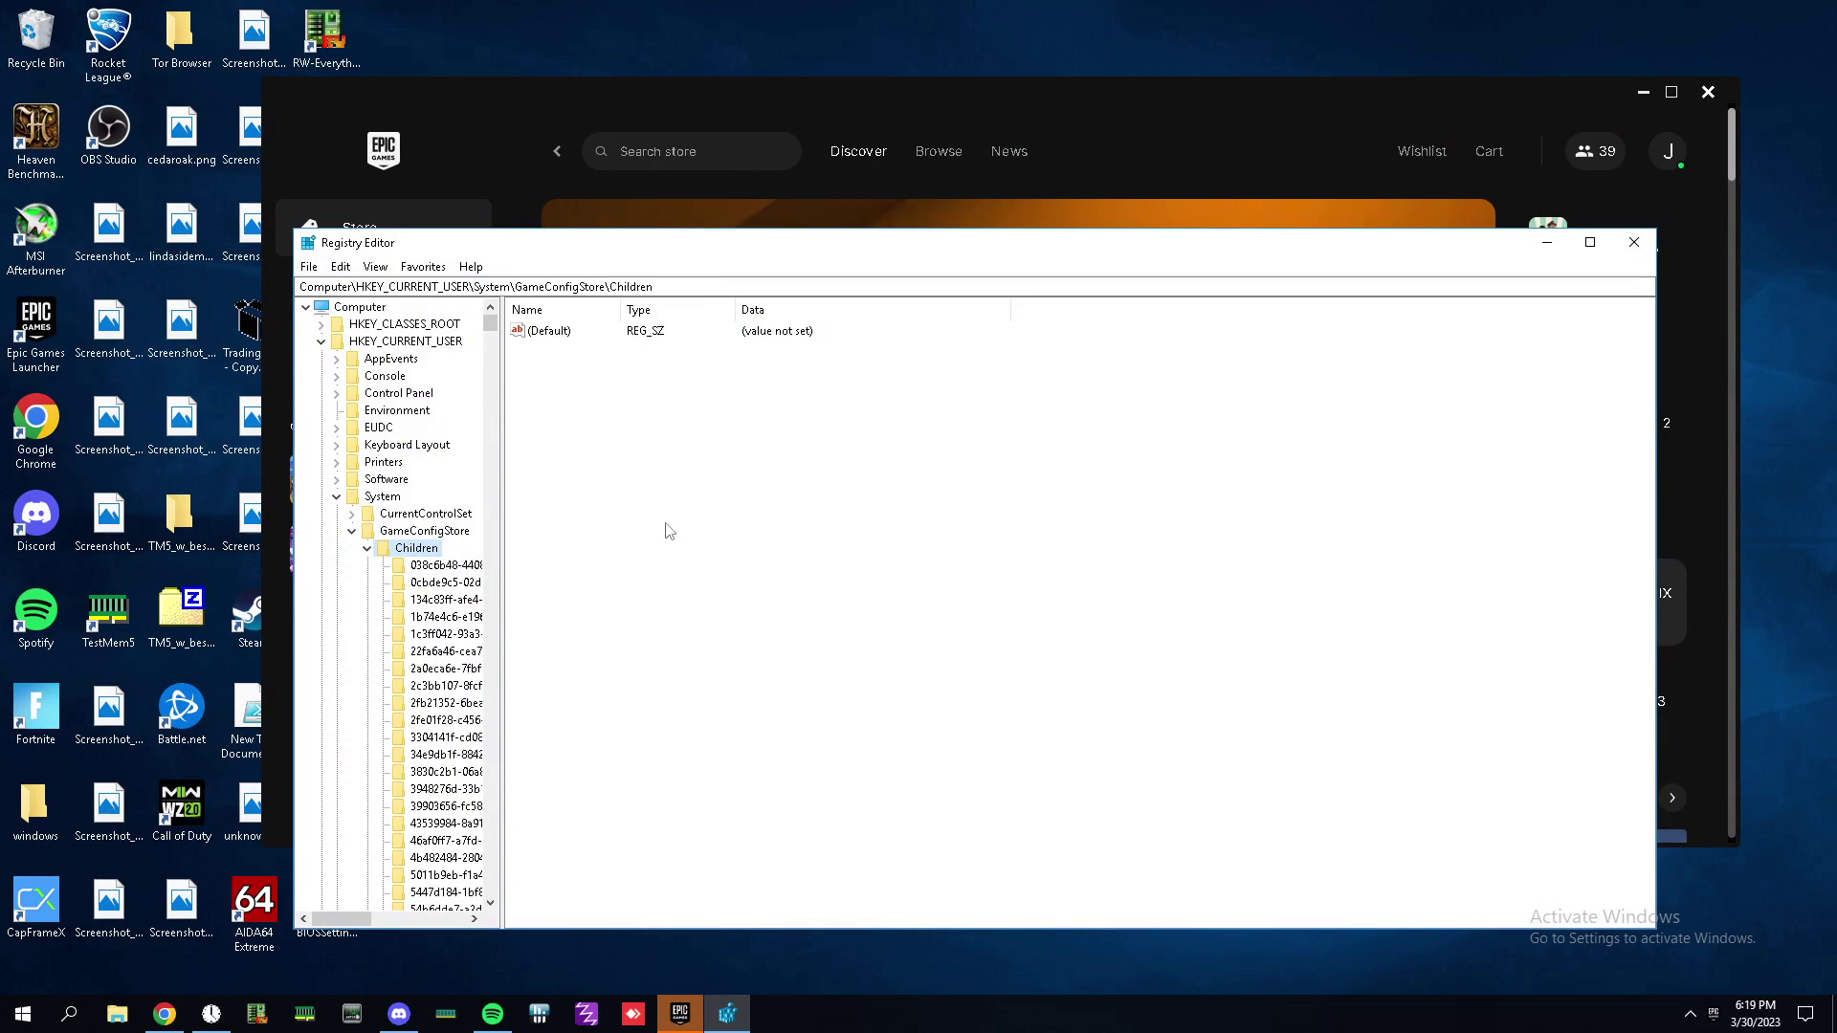
- Find the Fortnite GameConfigStore entry and check its Flags value is 211
key("ctrl+f")
type("fortnite")
key("Return")
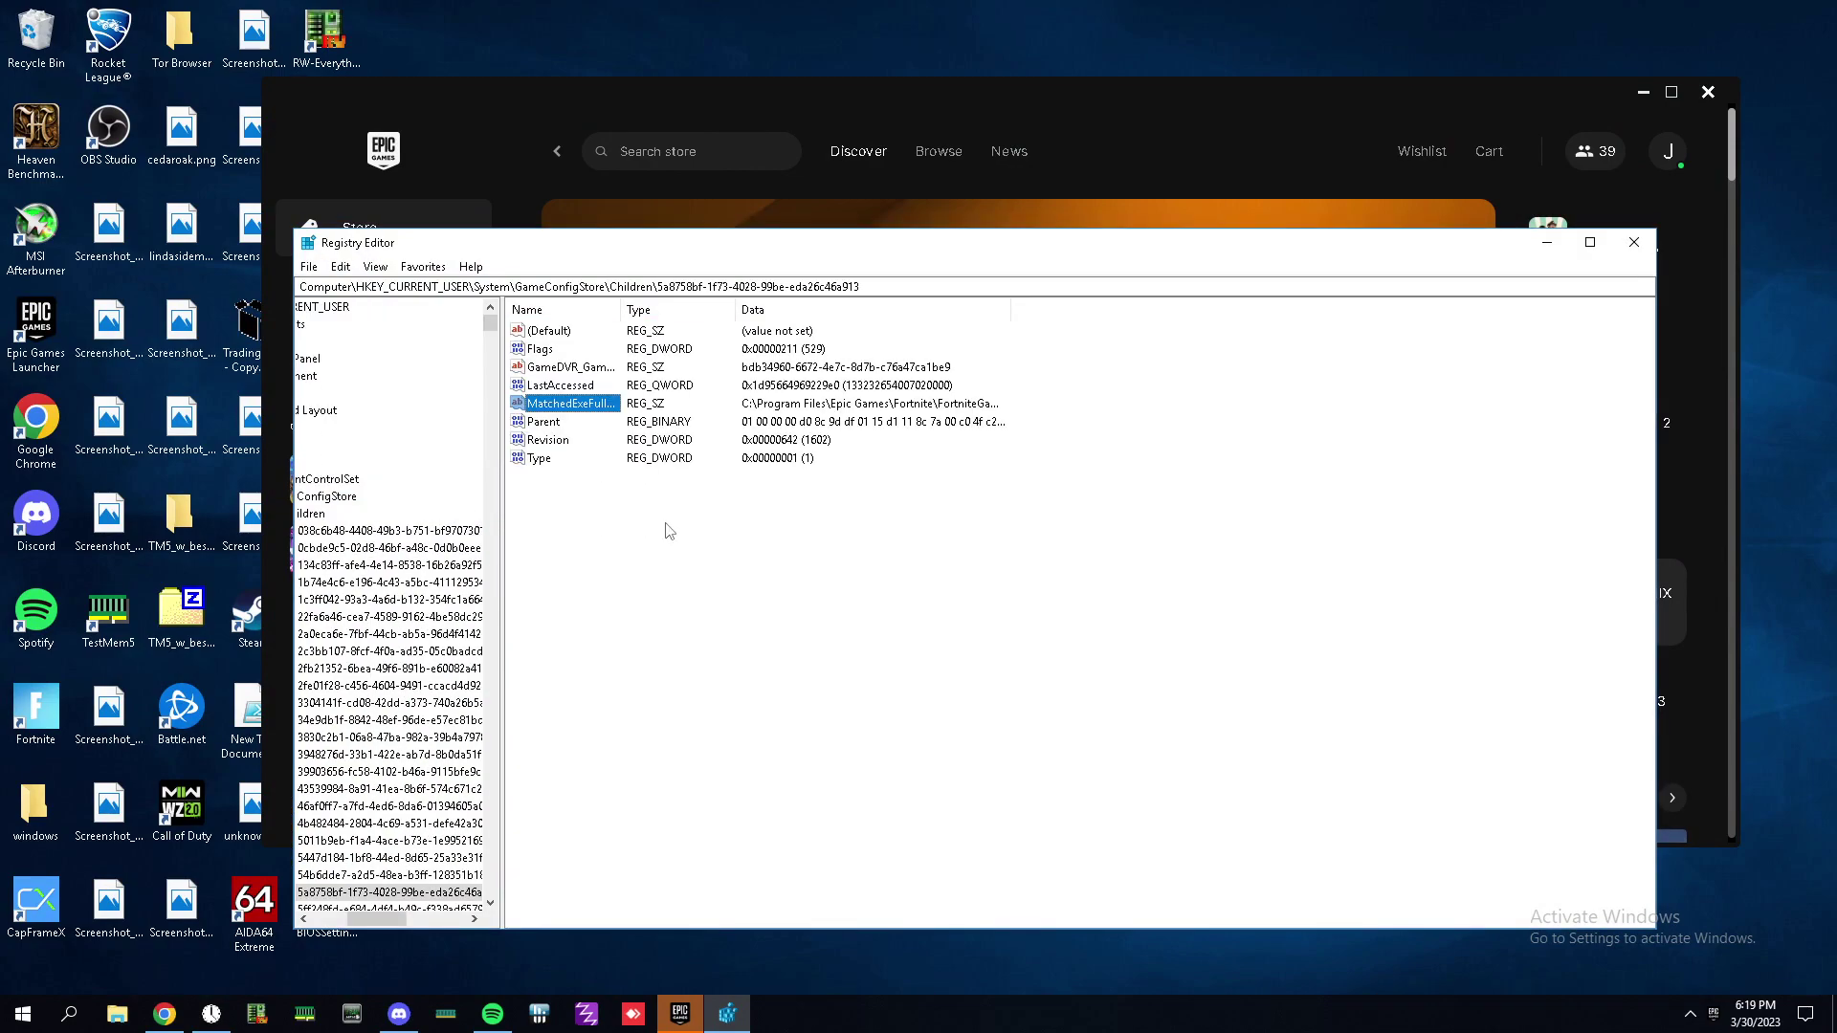
key("Up")
key("Up")
key("Up")
key("Return")
key("Escape")
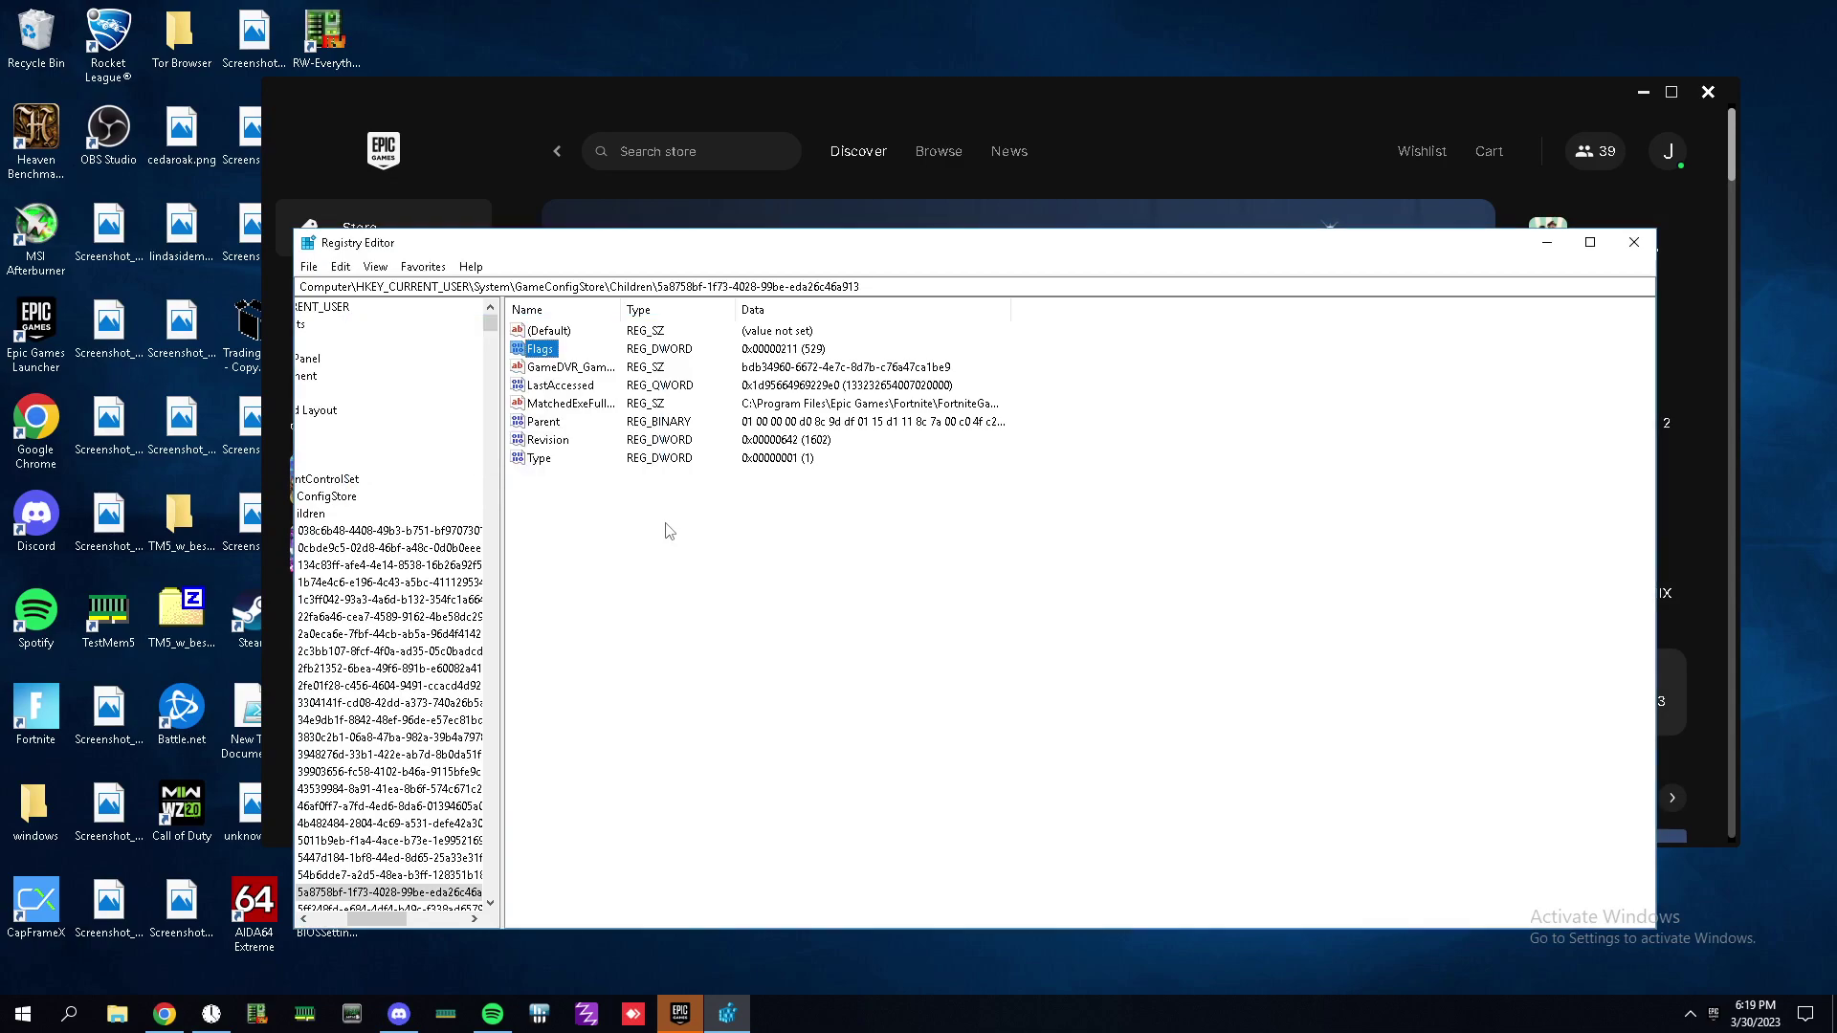
- Collapse the Children, HKEY_LOCAL_MACHINE and HKEY_CURRENT_USER keys, close Registry Editor, and open File Explorer
left_click_drag(378, 919, 337, 918)
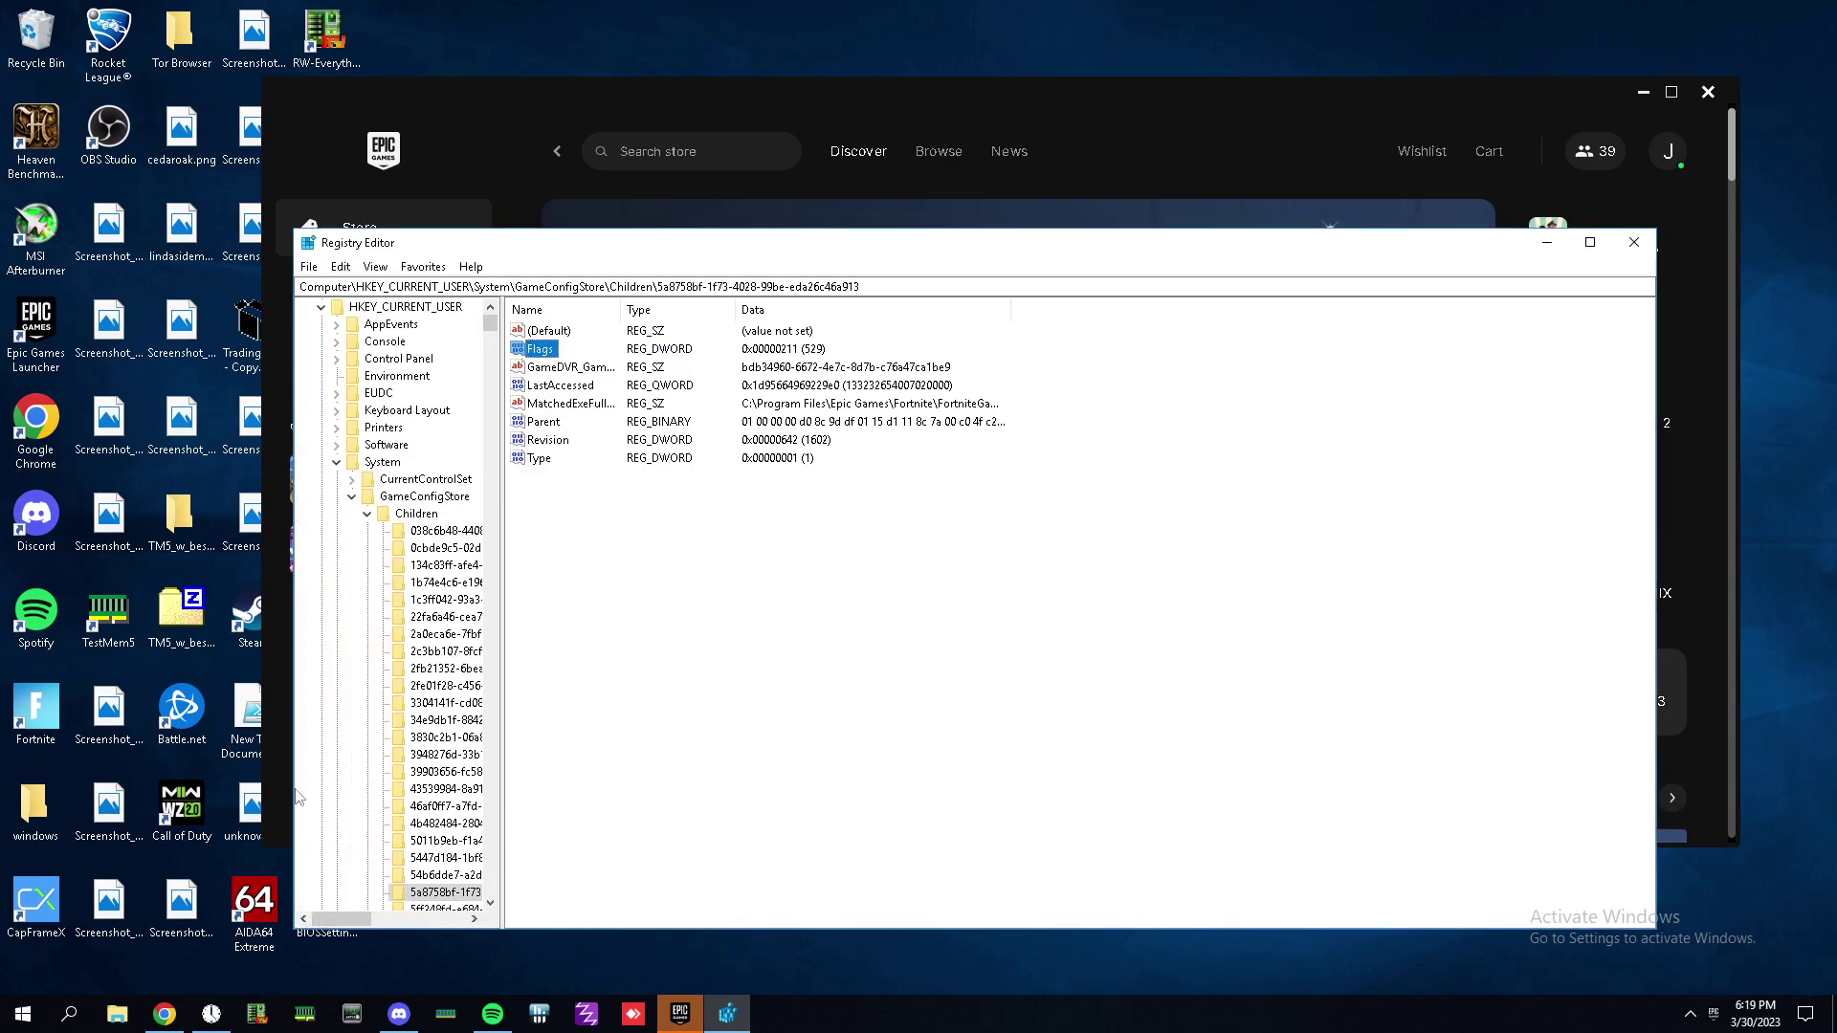
left_click(368, 513)
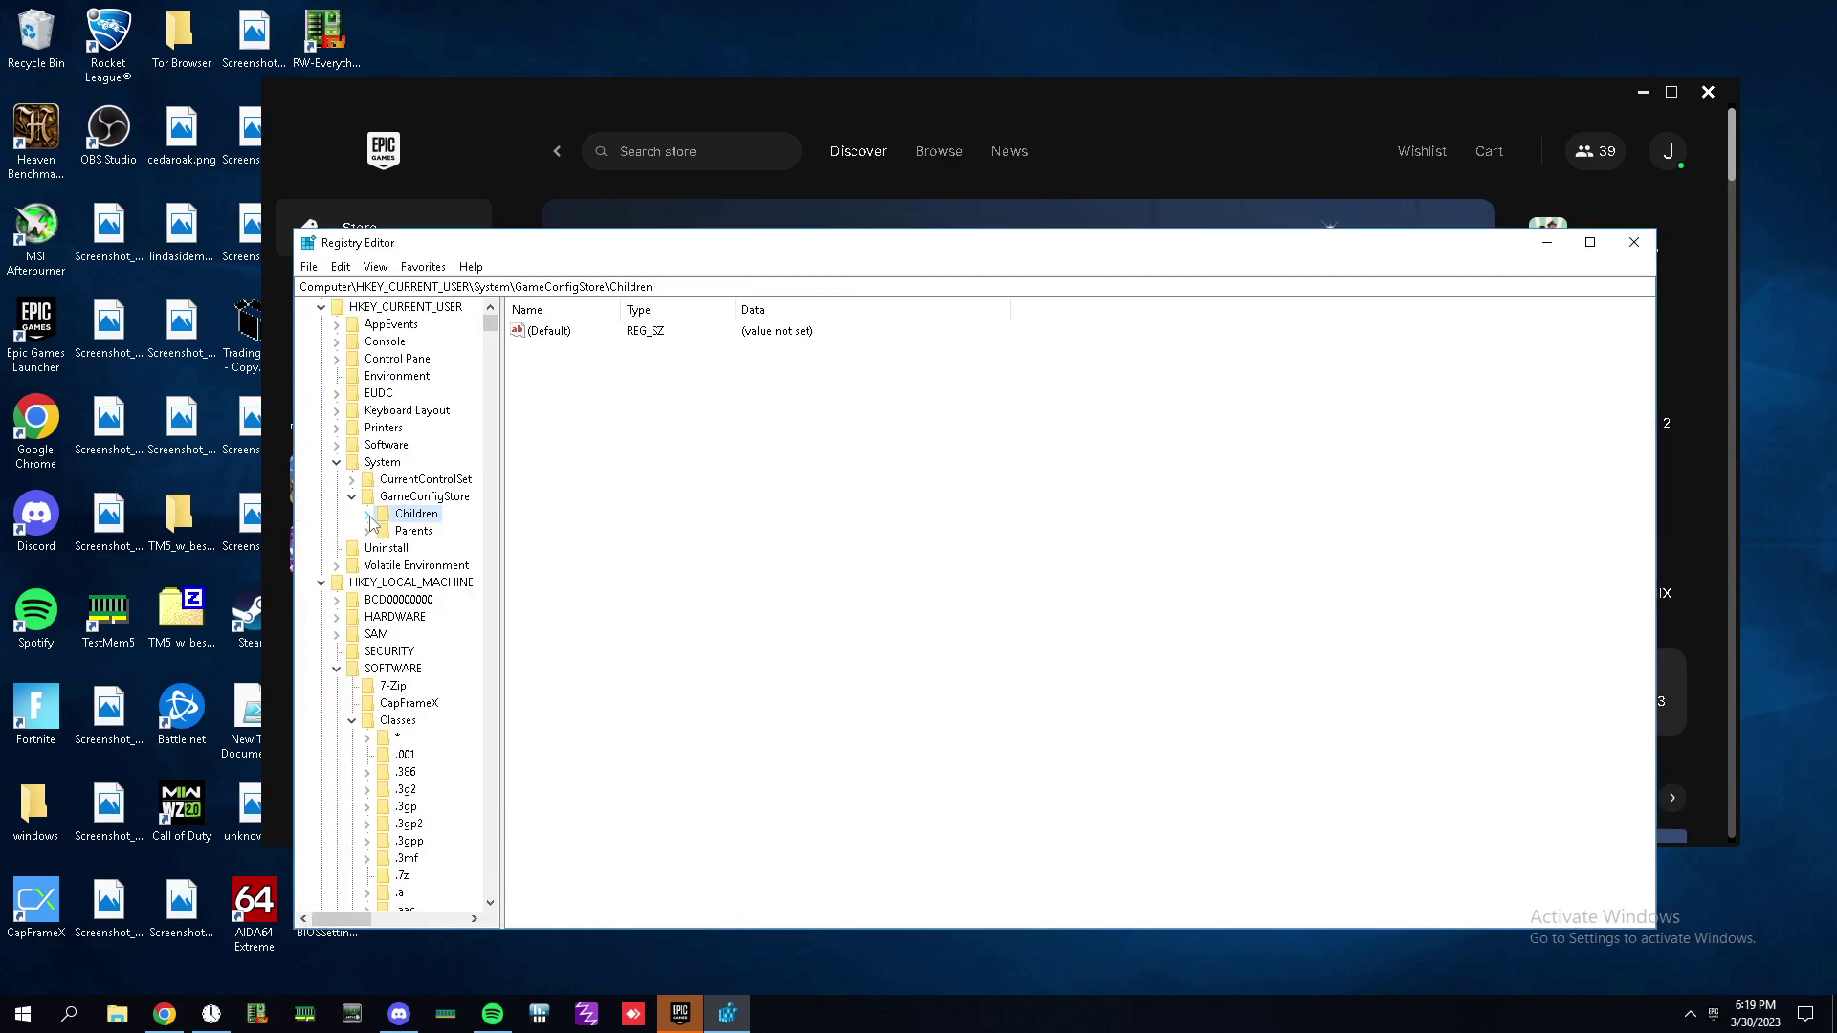
left_click(322, 582)
left_click(321, 342)
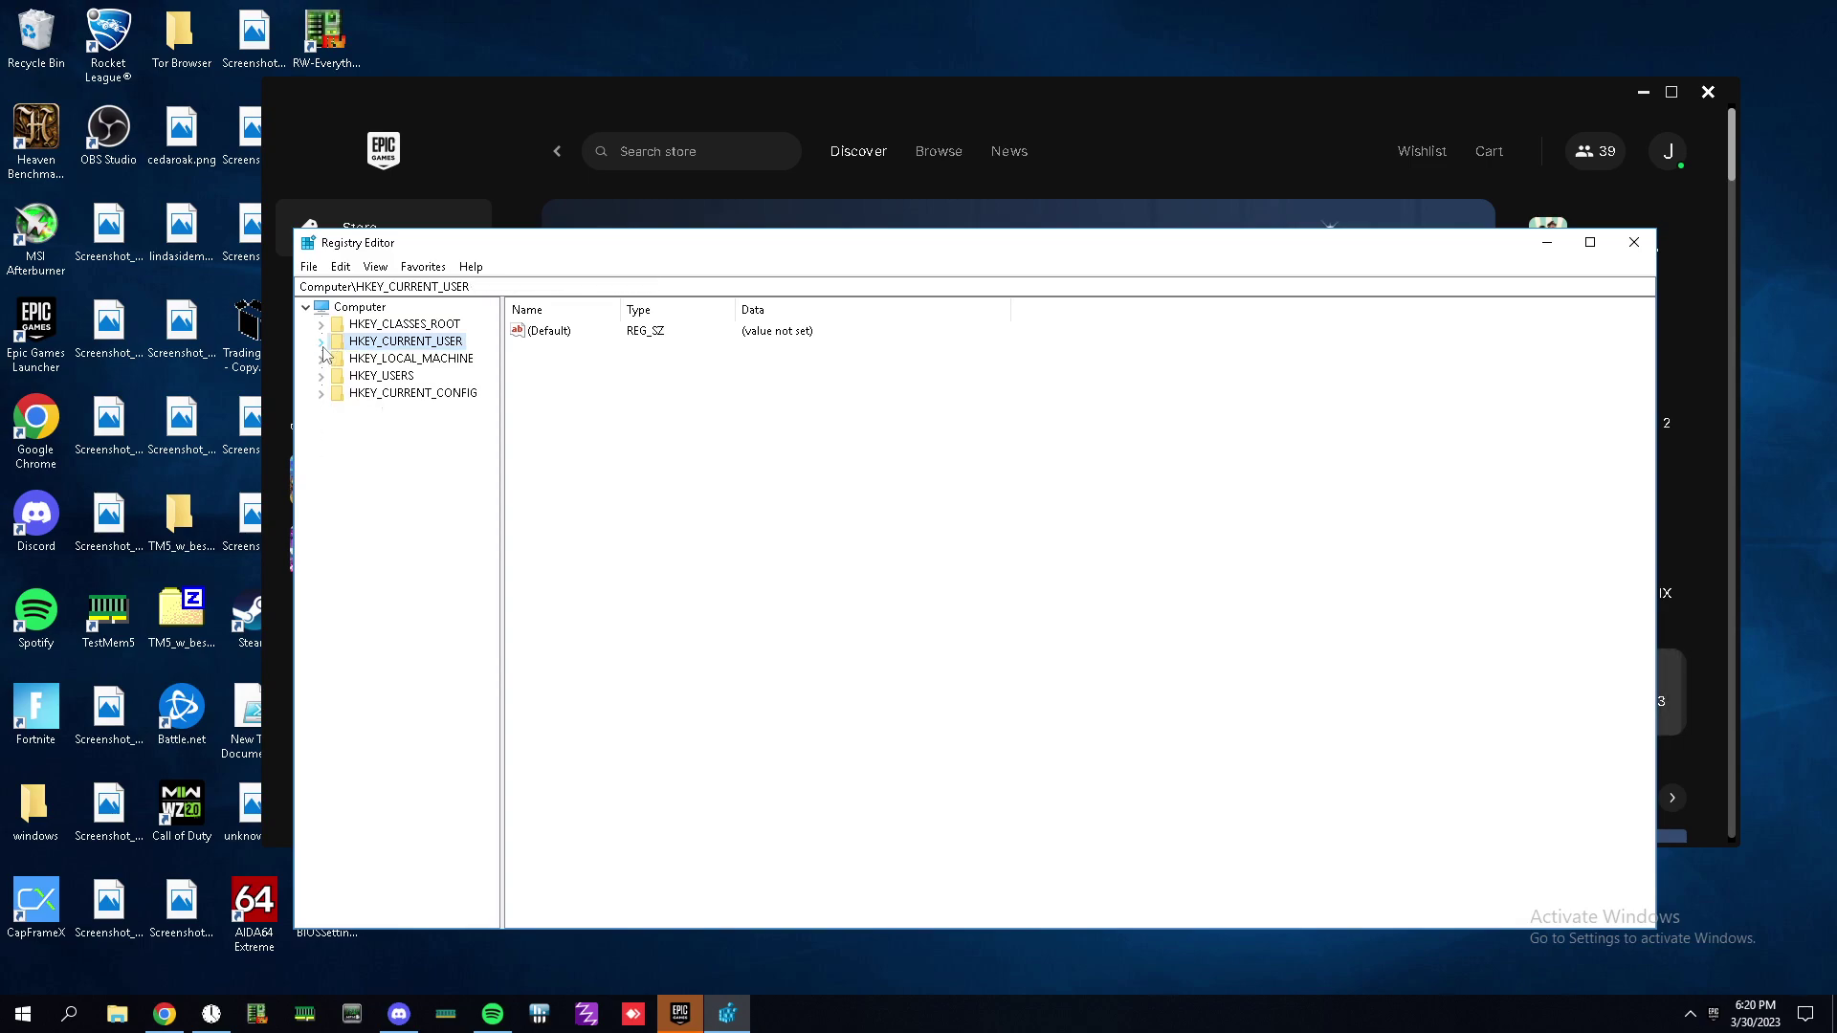
left_click(1634, 242)
left_click(116, 1014)
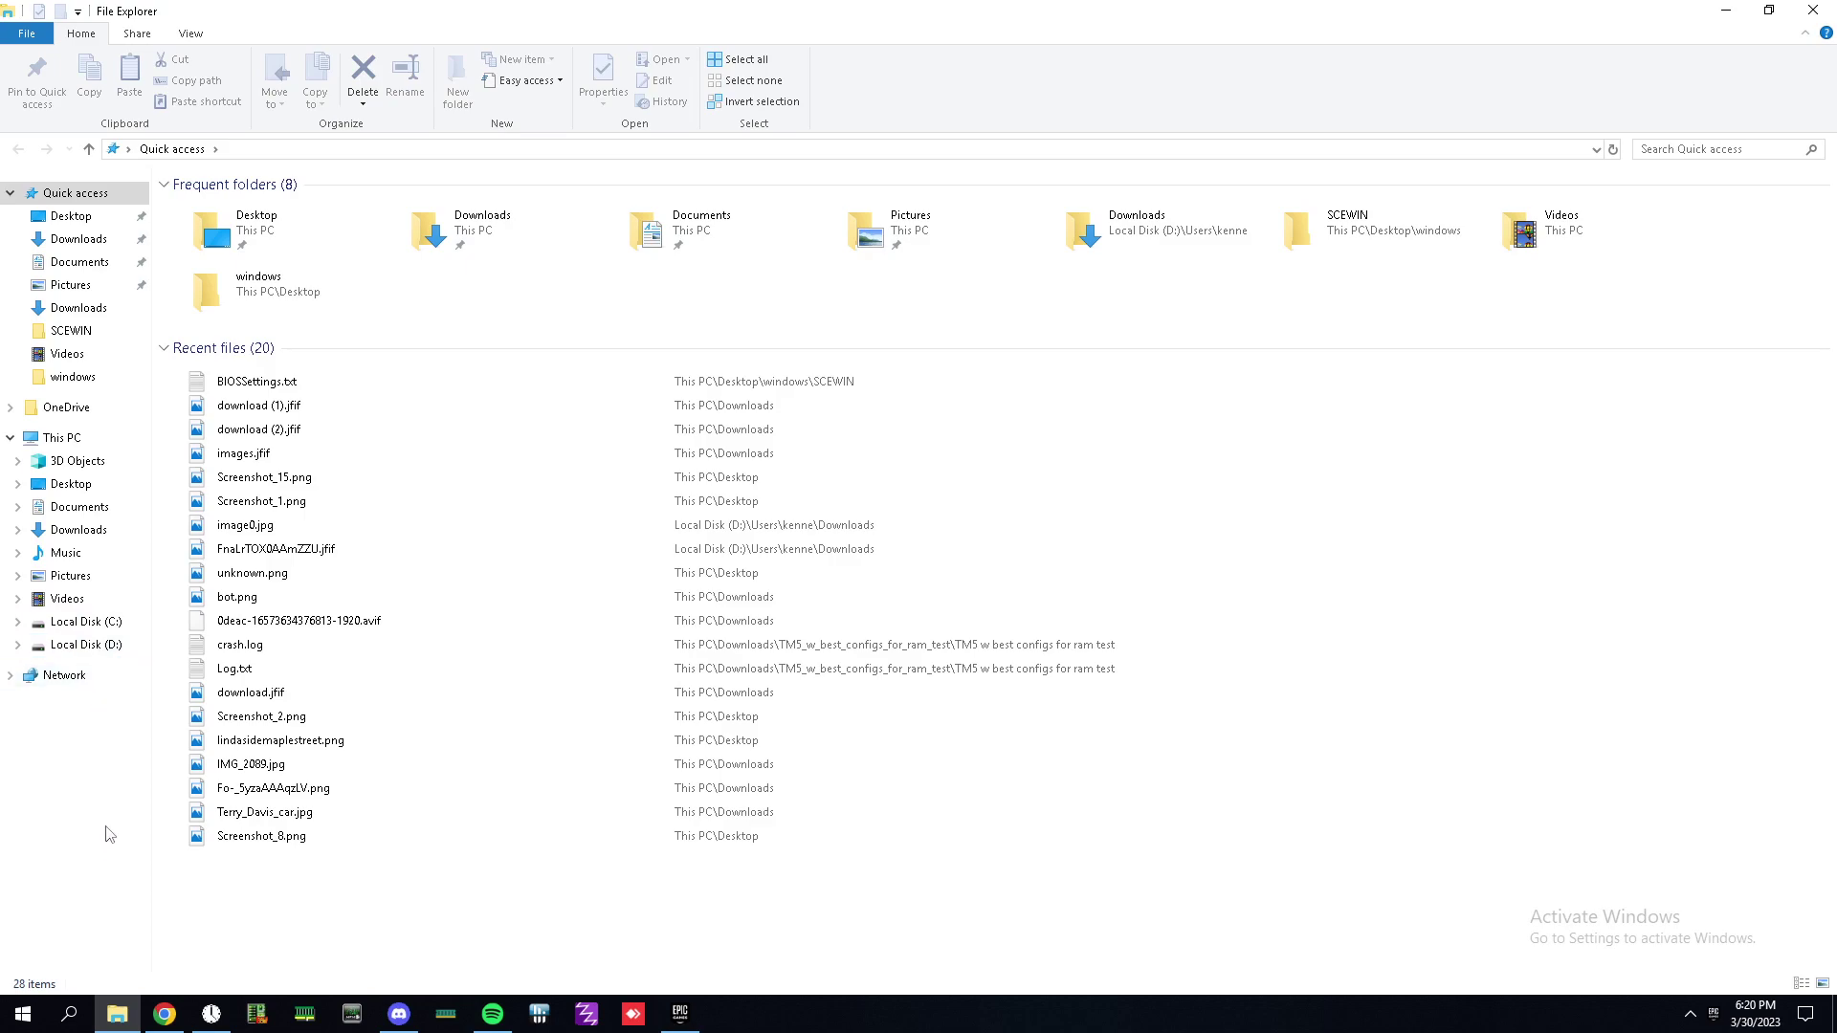
- Browse Program Files (x86)\Steam\steamapps, then back out to the C: drive
left_click(86, 621)
left_click(245, 250)
double_click(245, 251)
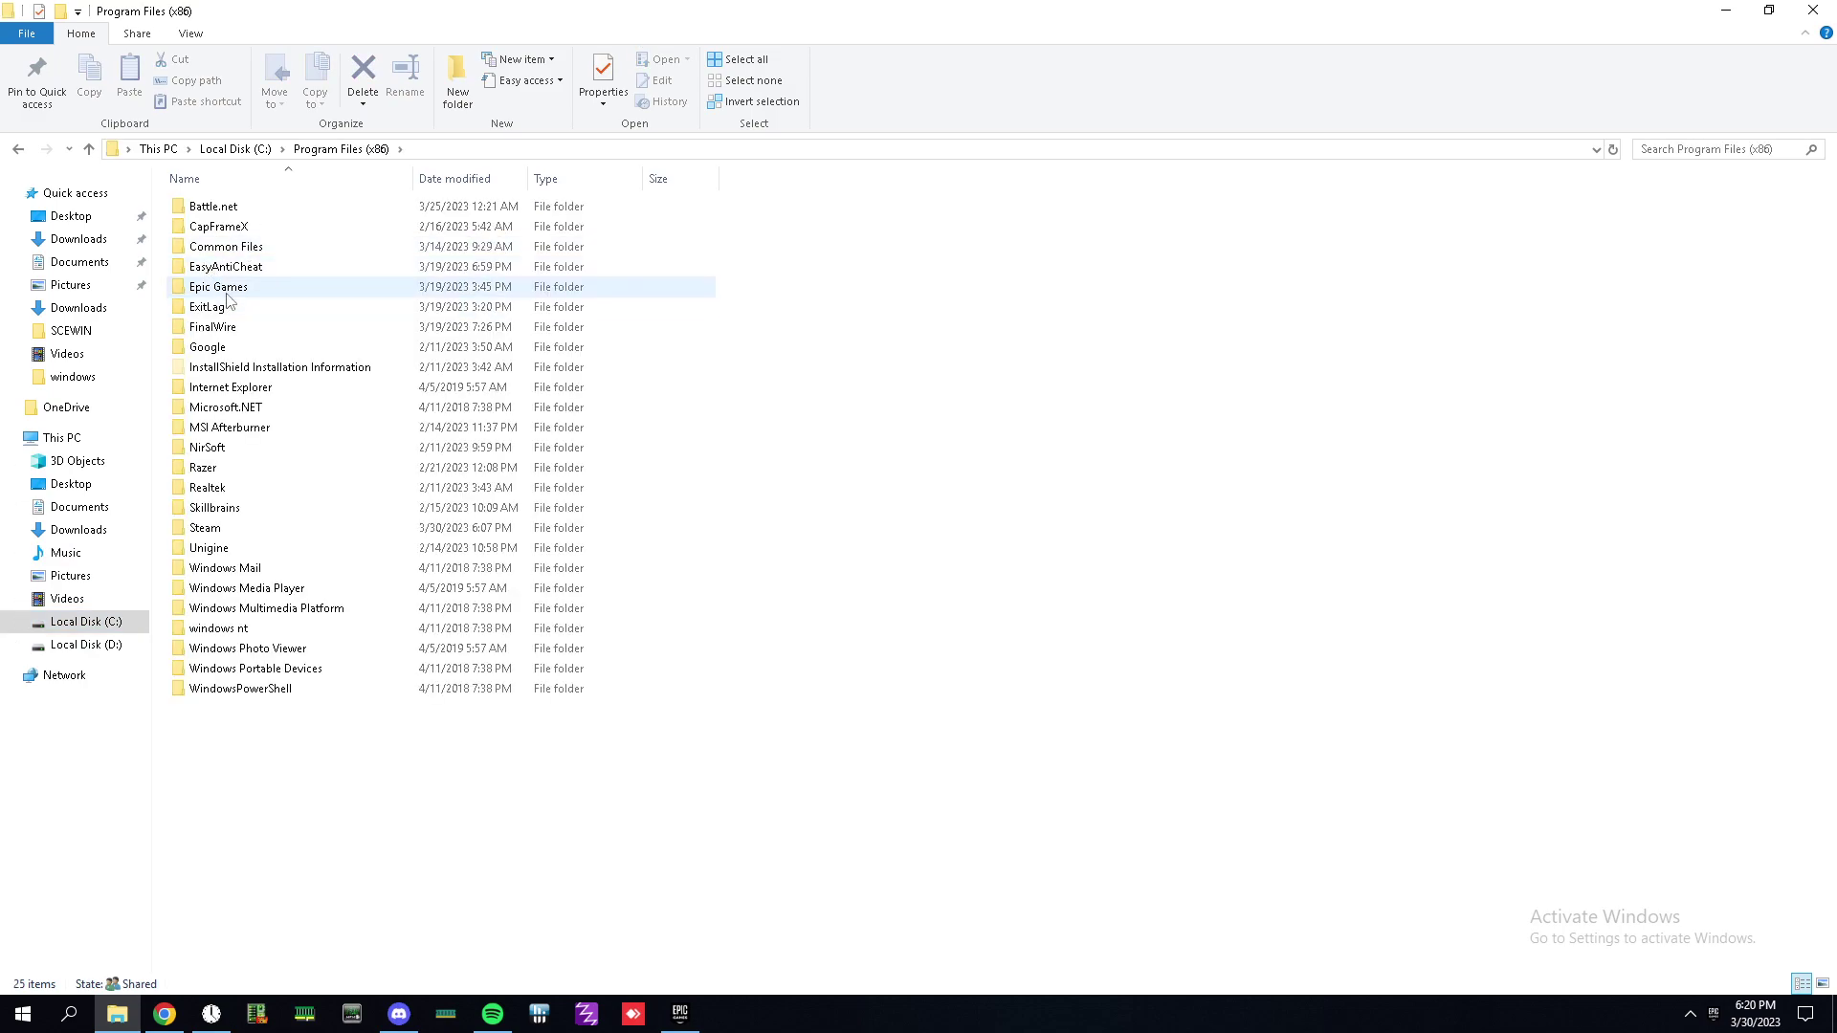
left_click(239, 287)
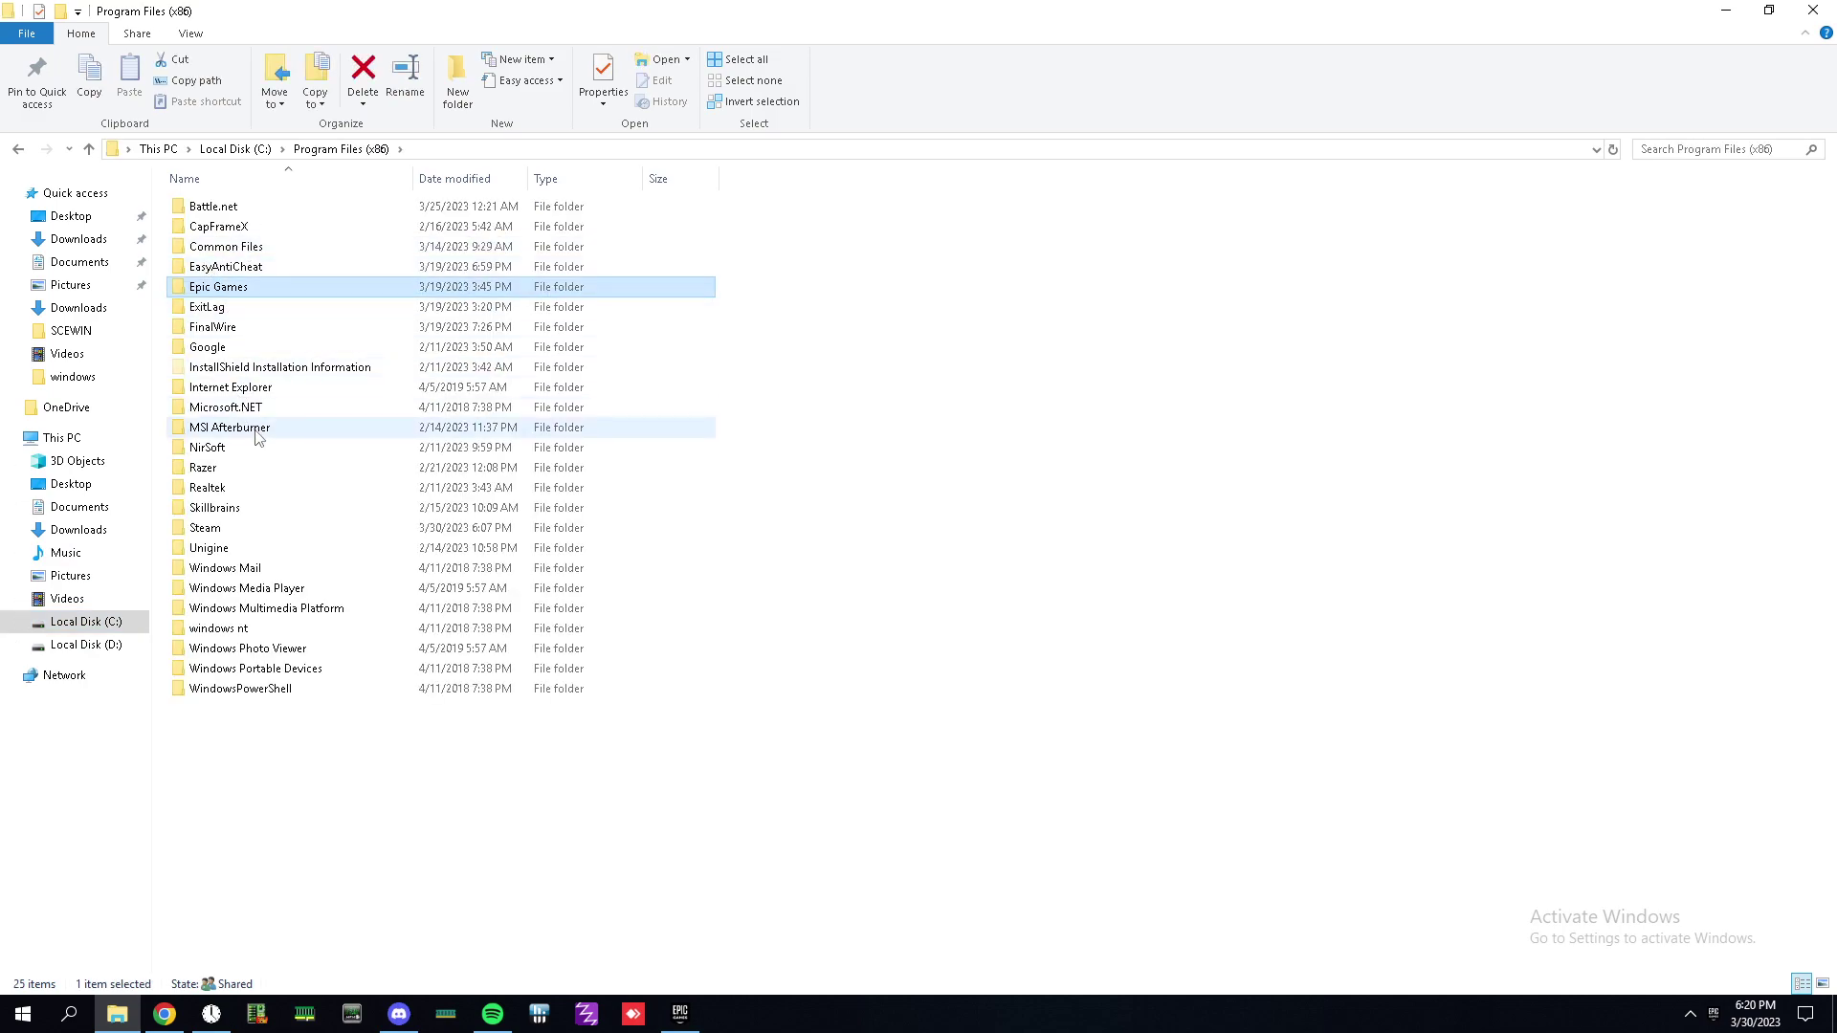
double_click(254, 529)
double_click(260, 528)
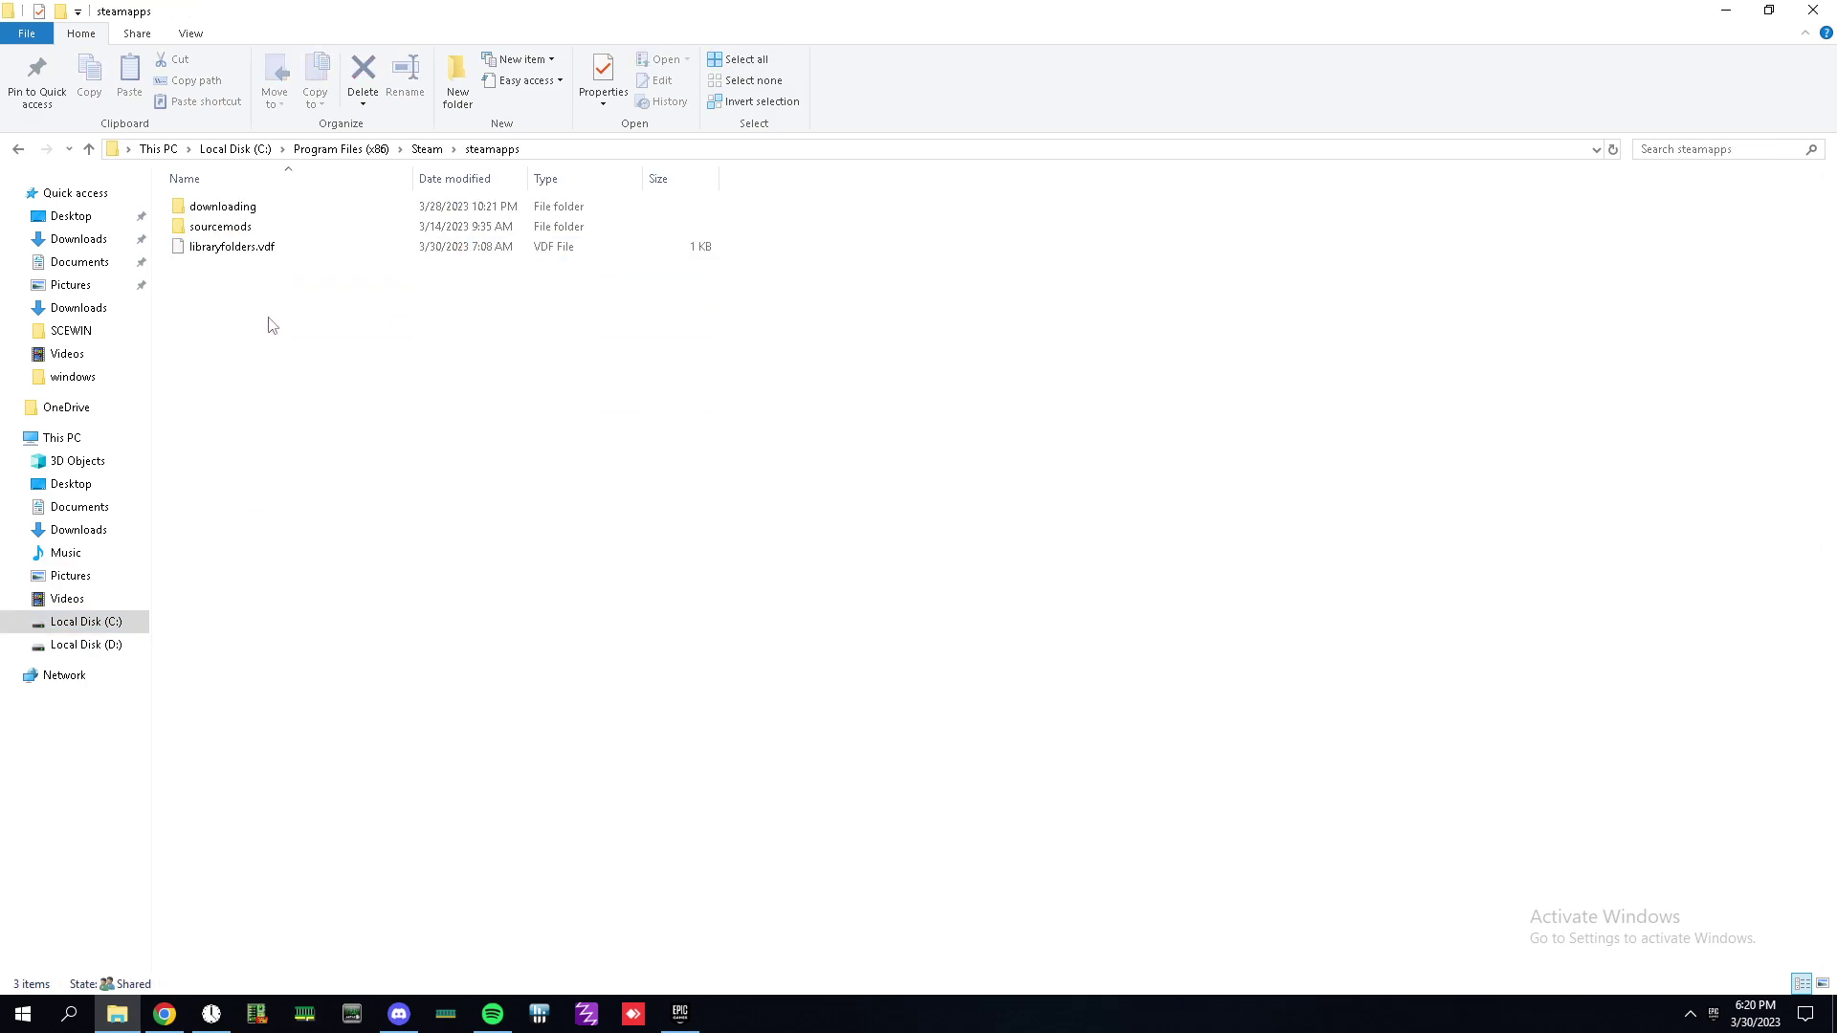
double_click(256, 210)
key("alt+Left")
key("alt+Left")
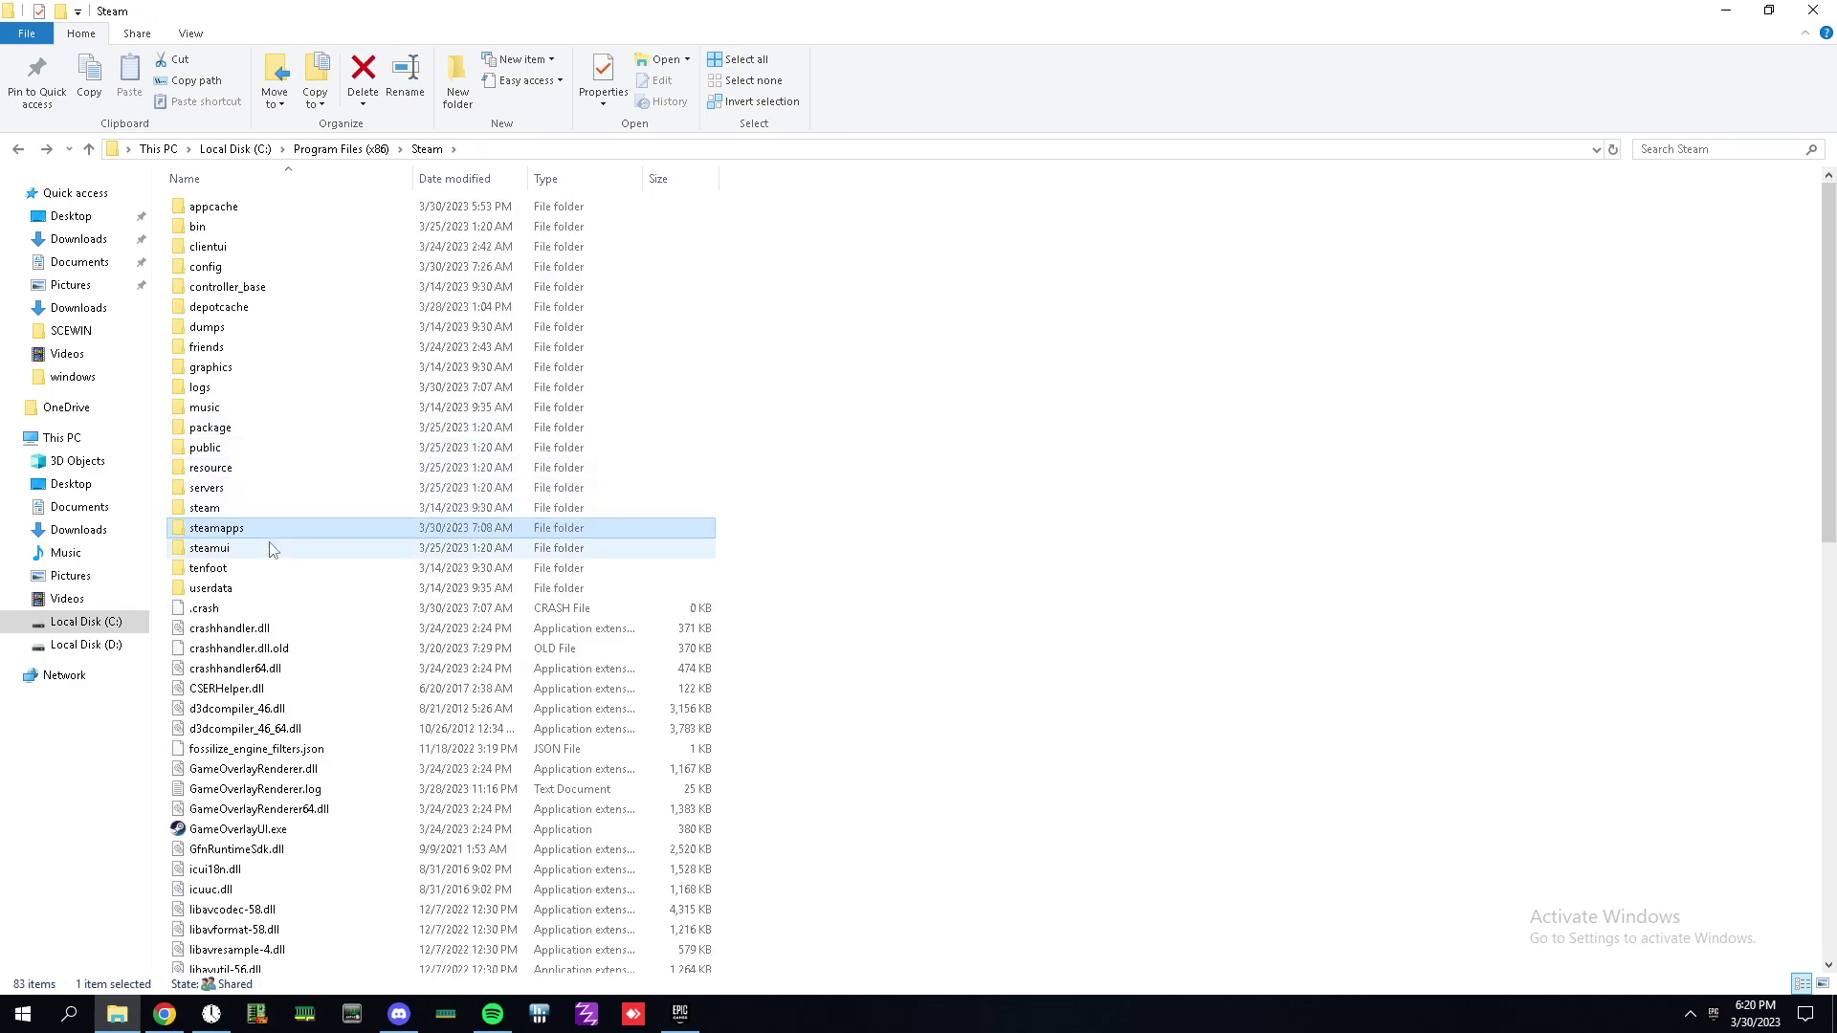
key("alt+Left")
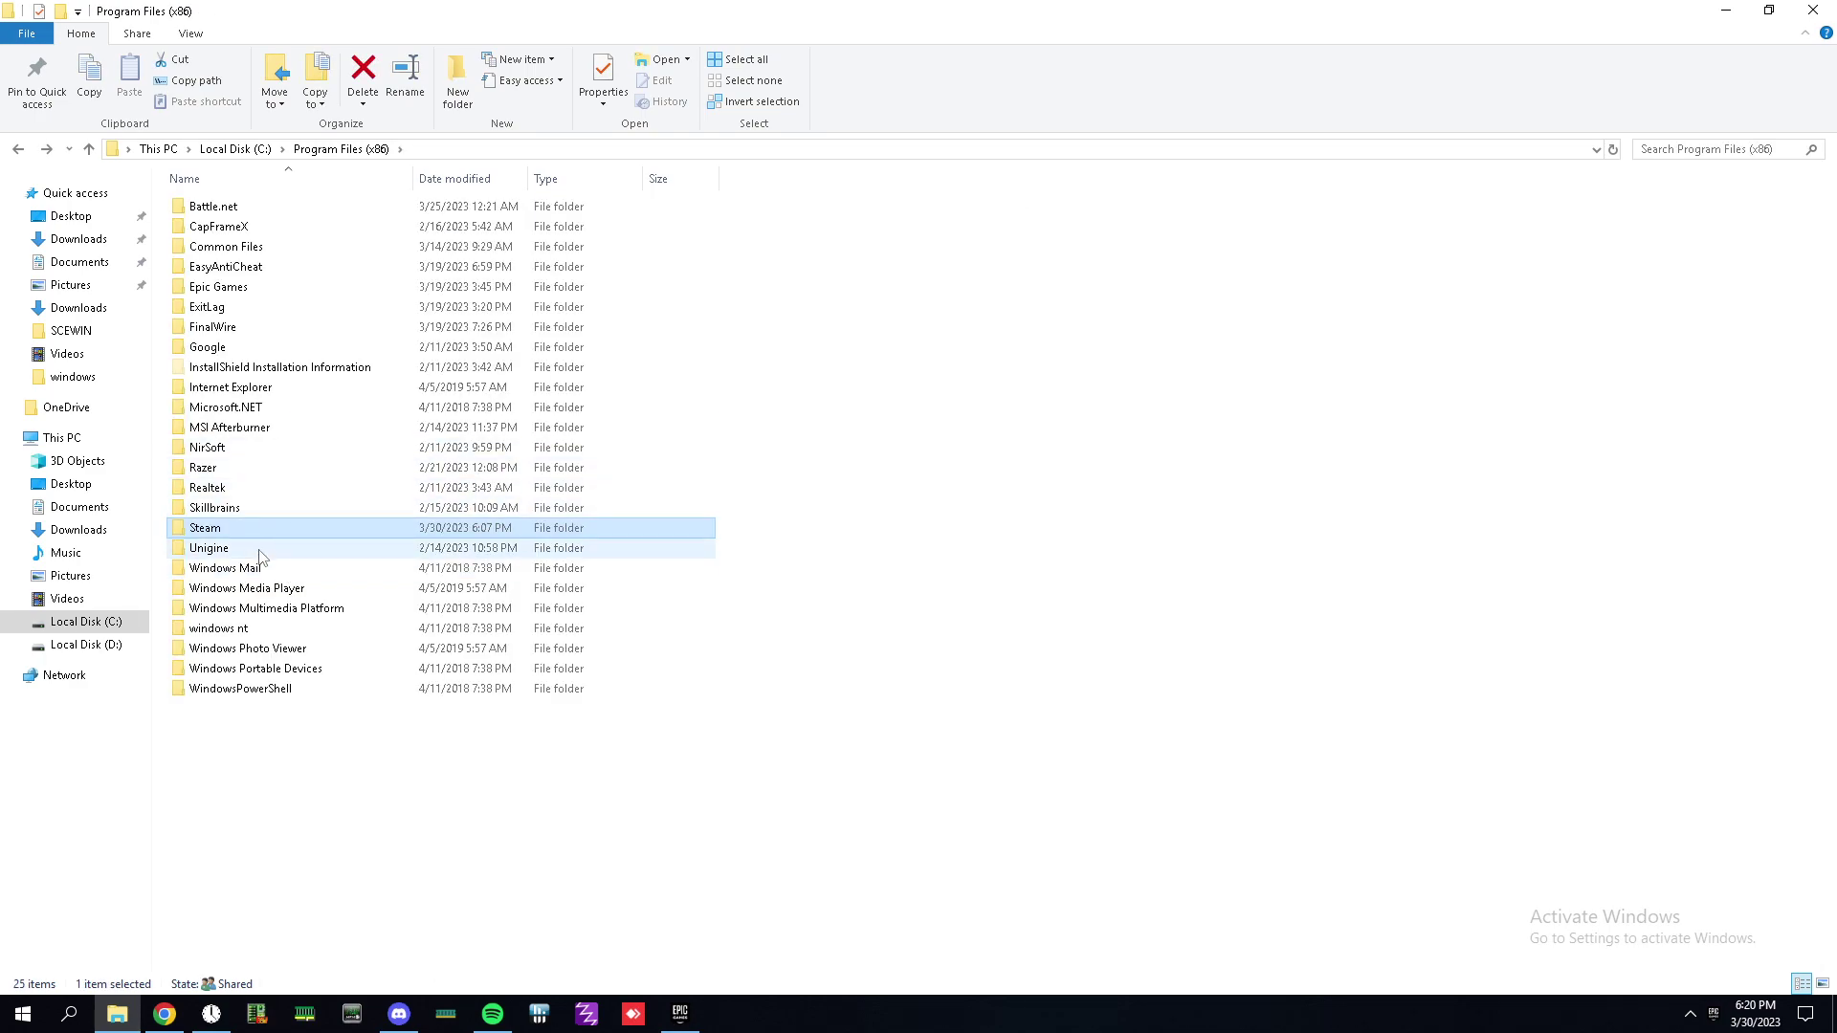
key("alt+Left")
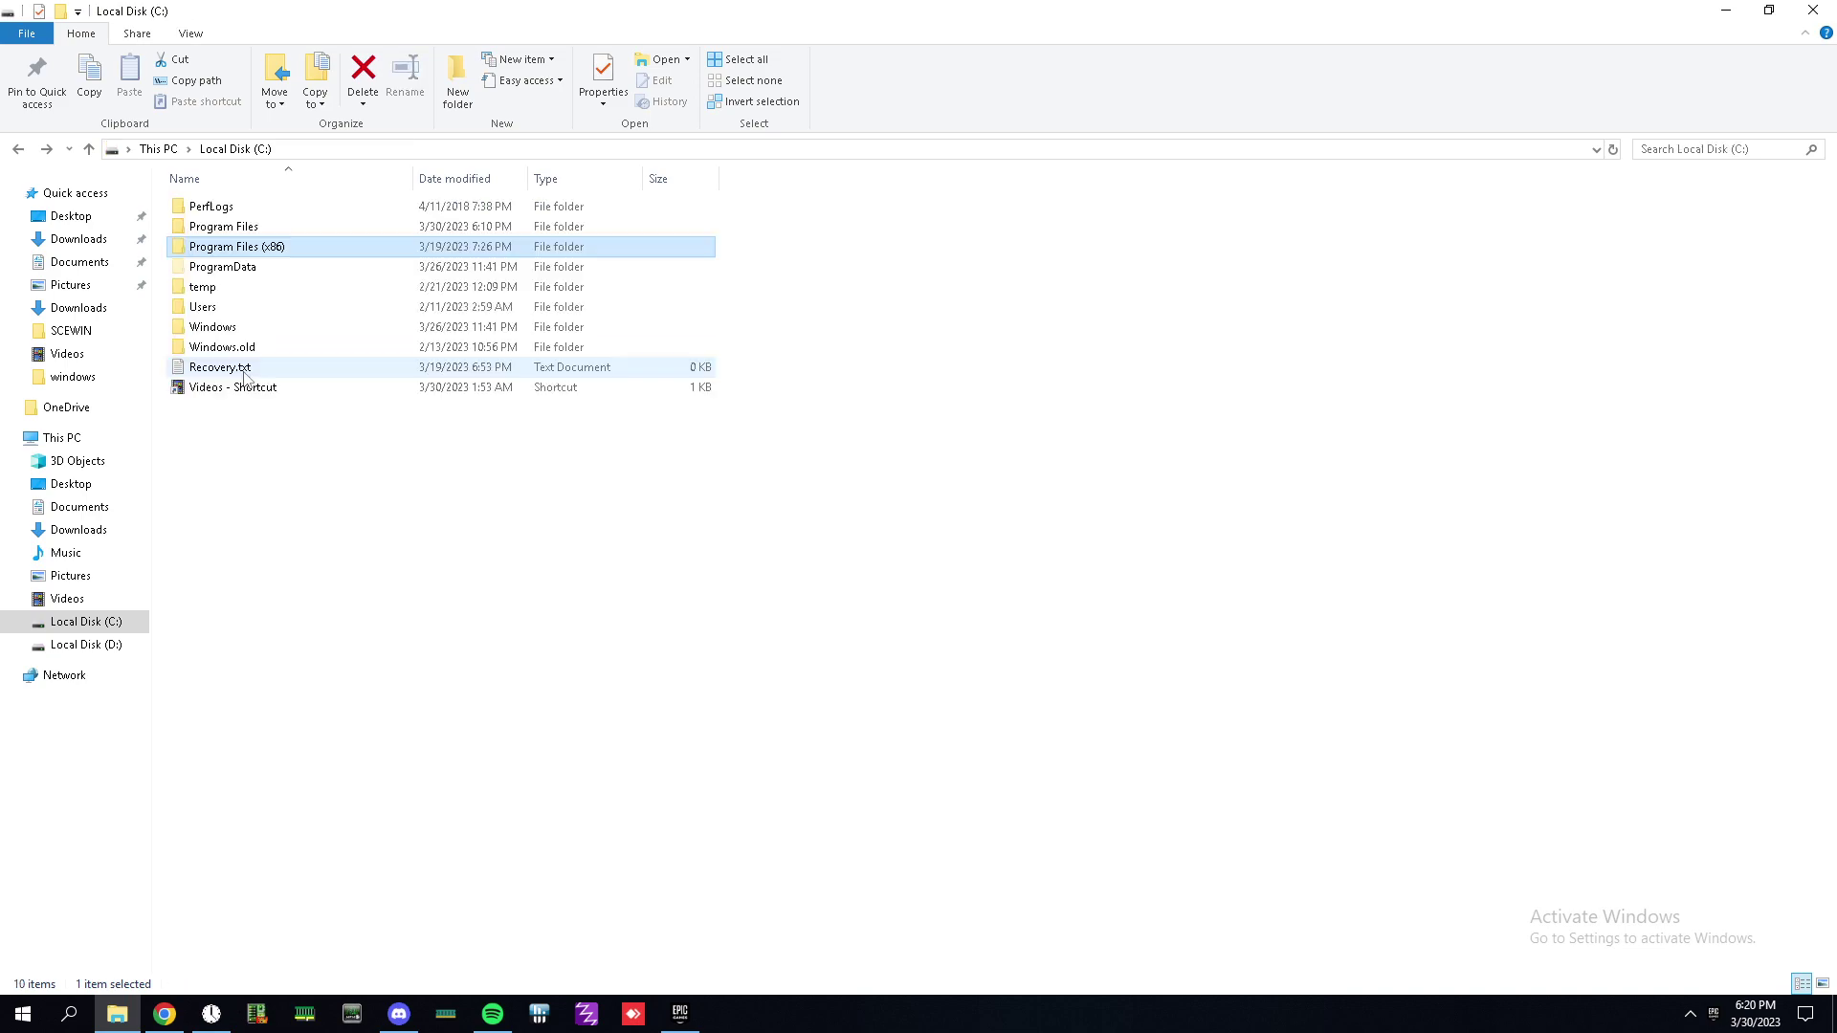
- Go to Program Files\Epic Games\Fortnite\FortniteGame\Binaries\Win64 to list FortniteClient-Win64-Shipping.exe
double_click(254, 231)
double_click(250, 266)
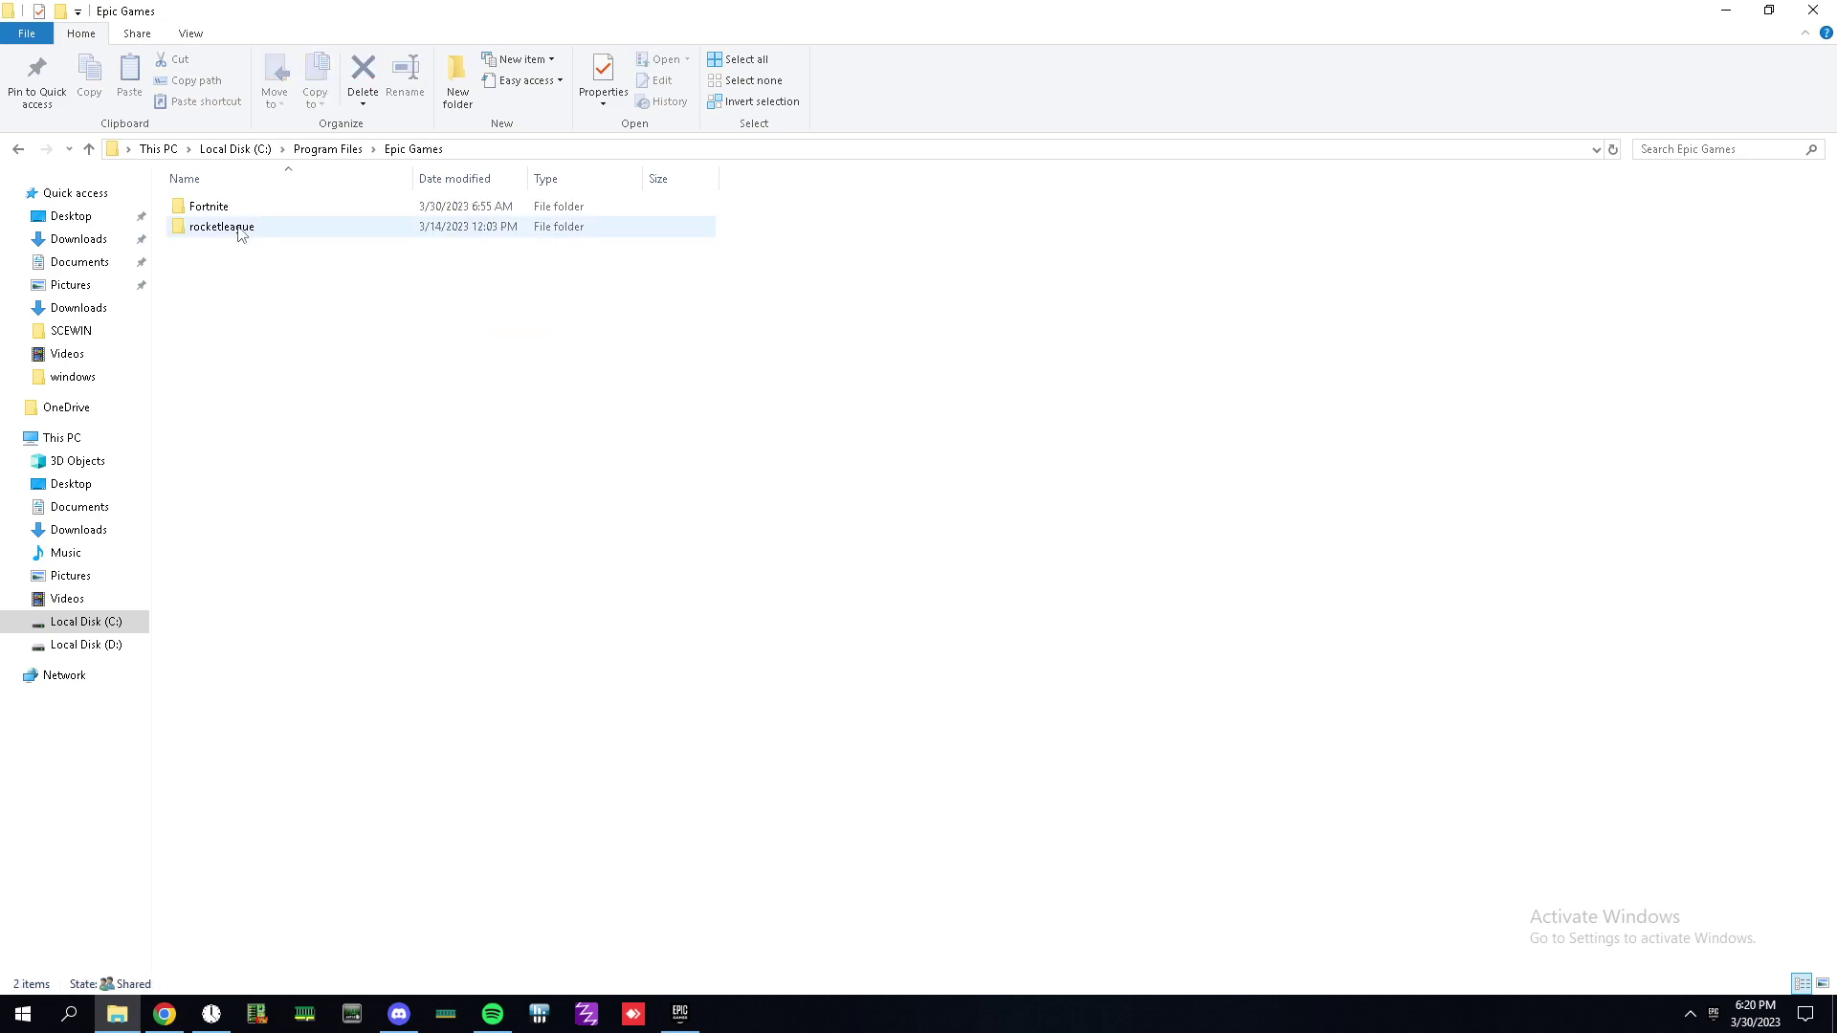
double_click(241, 226)
key("alt+Left")
double_click(239, 204)
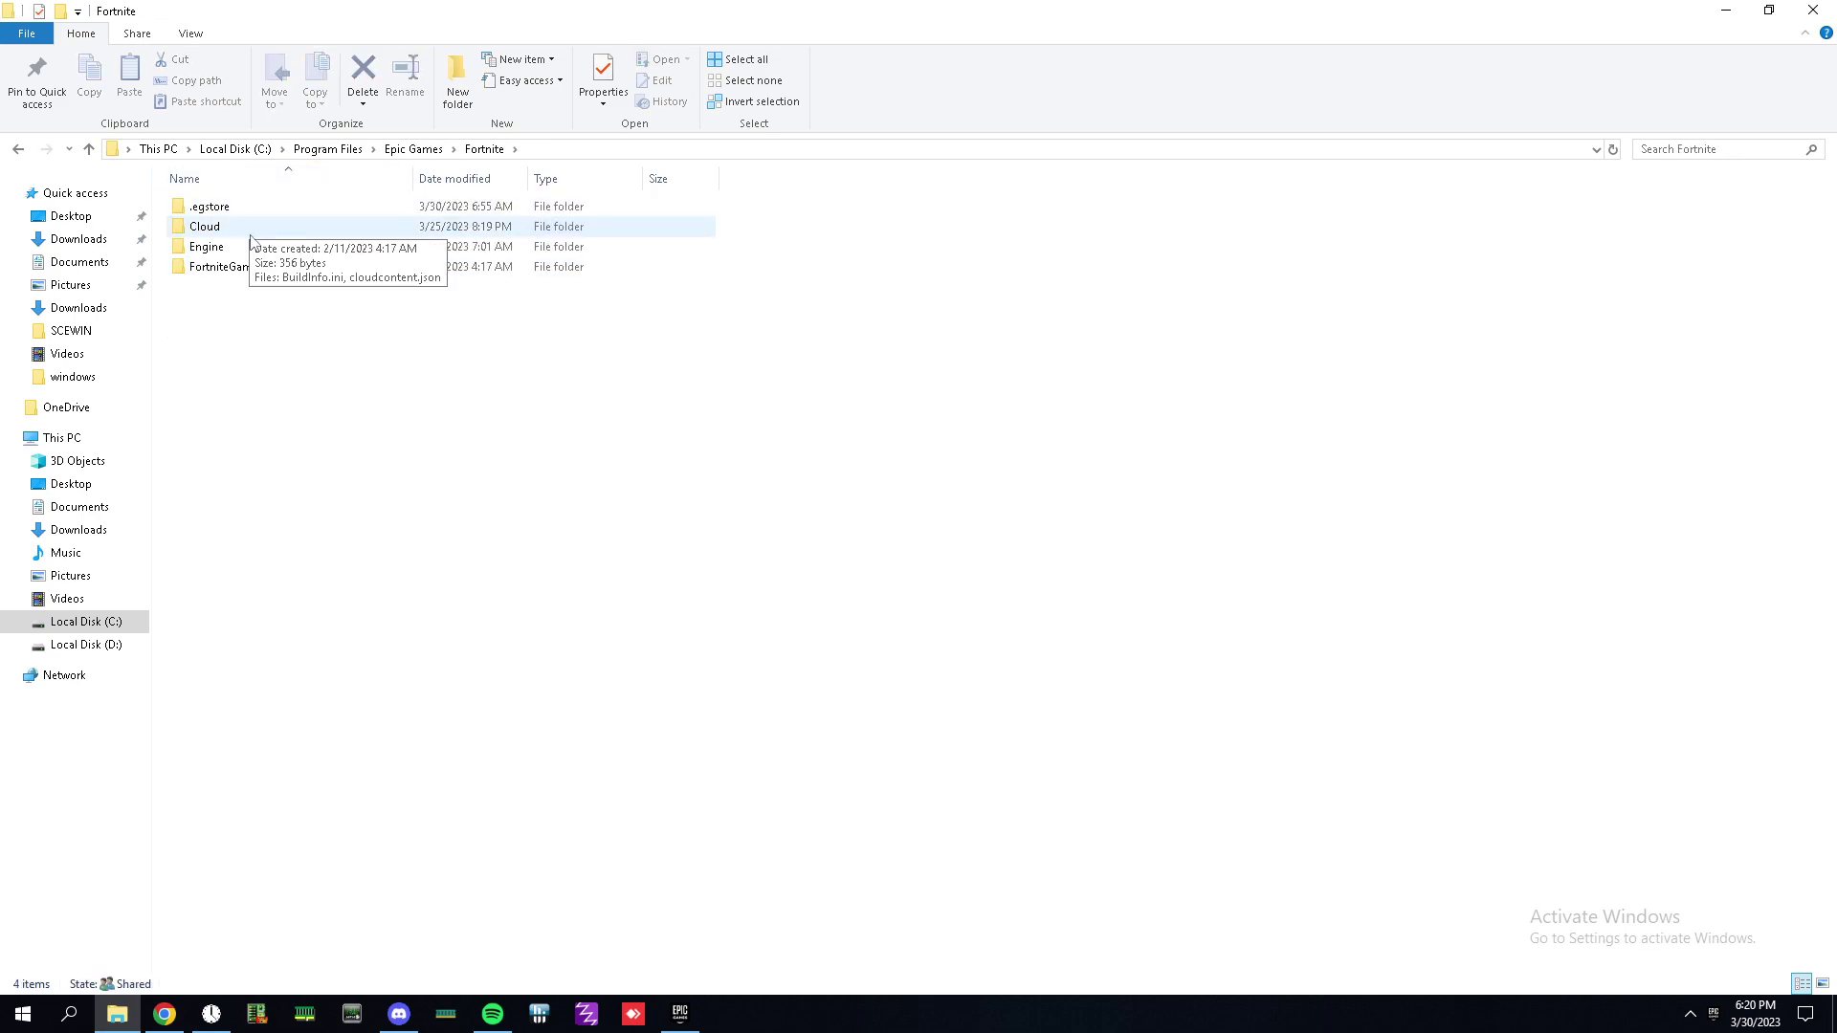
double_click(255, 239)
double_click(230, 206)
double_click(249, 228)
scroll(335, 603, "down", 10)
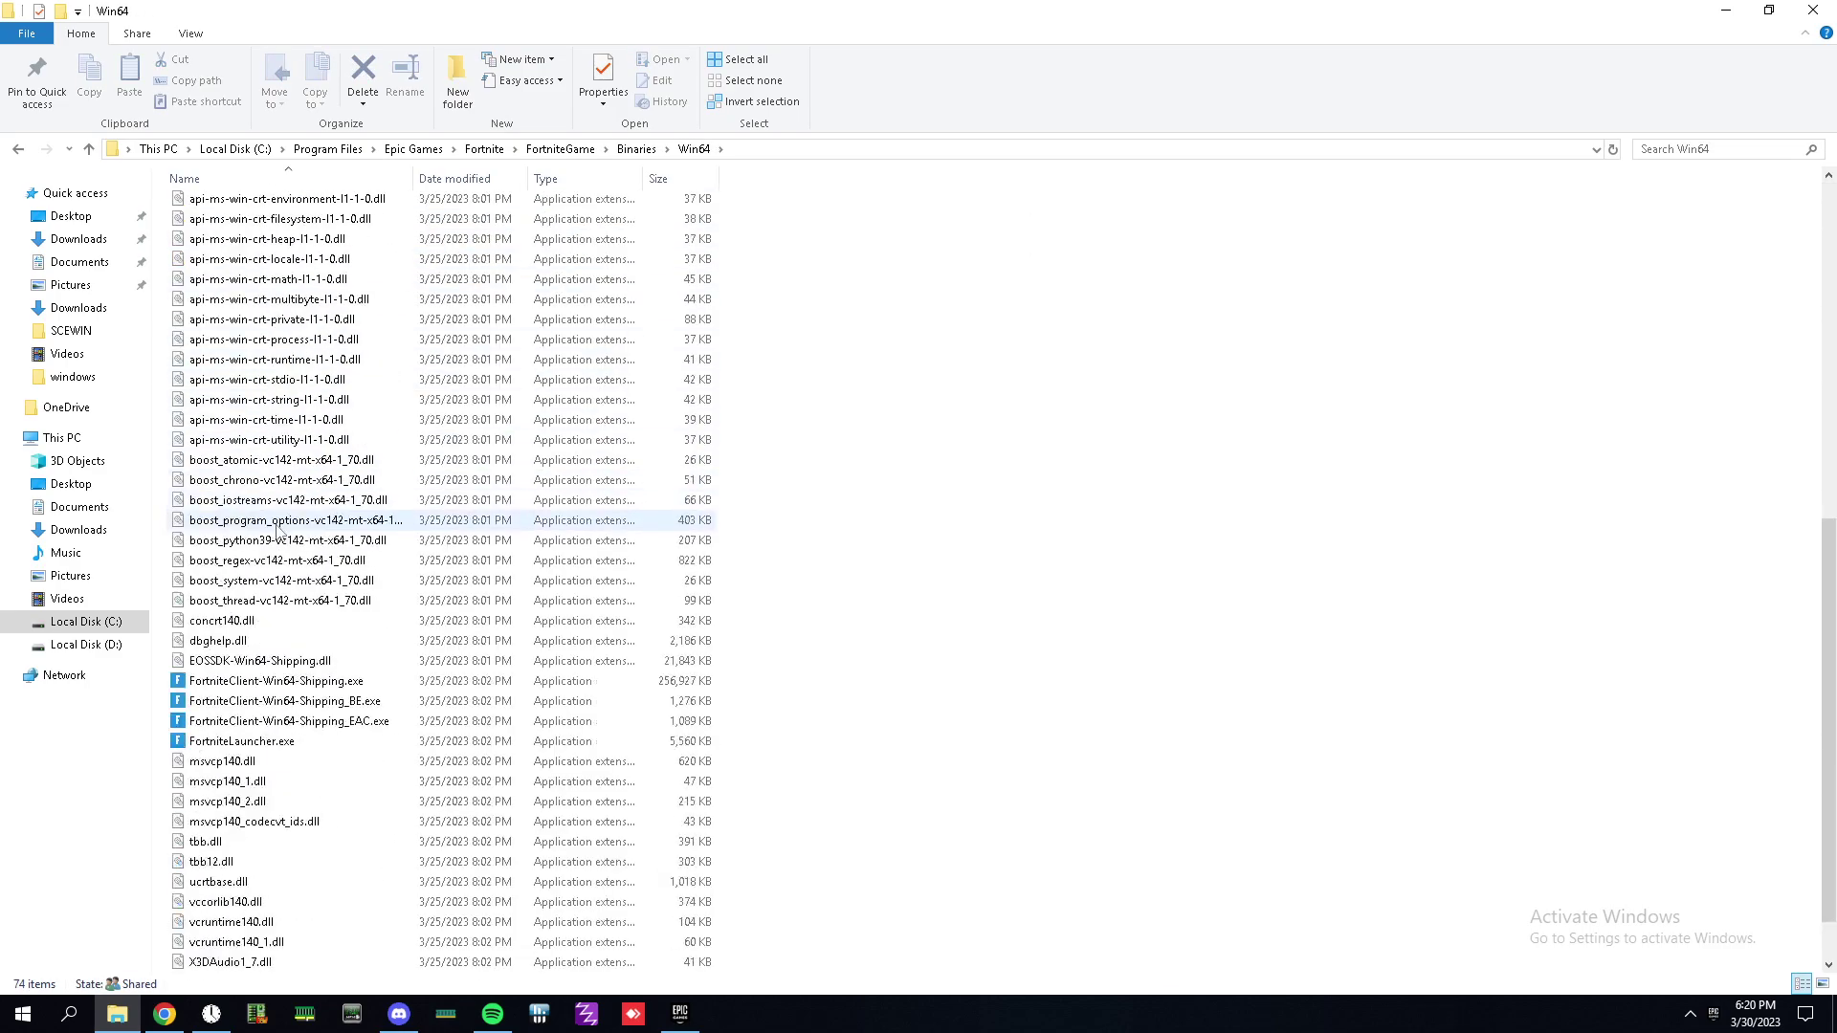
- Disable fullscreen optimizations for FortniteClient-Win64-Shipping.exe, then go up to the Binaries folder
right_click(333, 622)
left_click(399, 973)
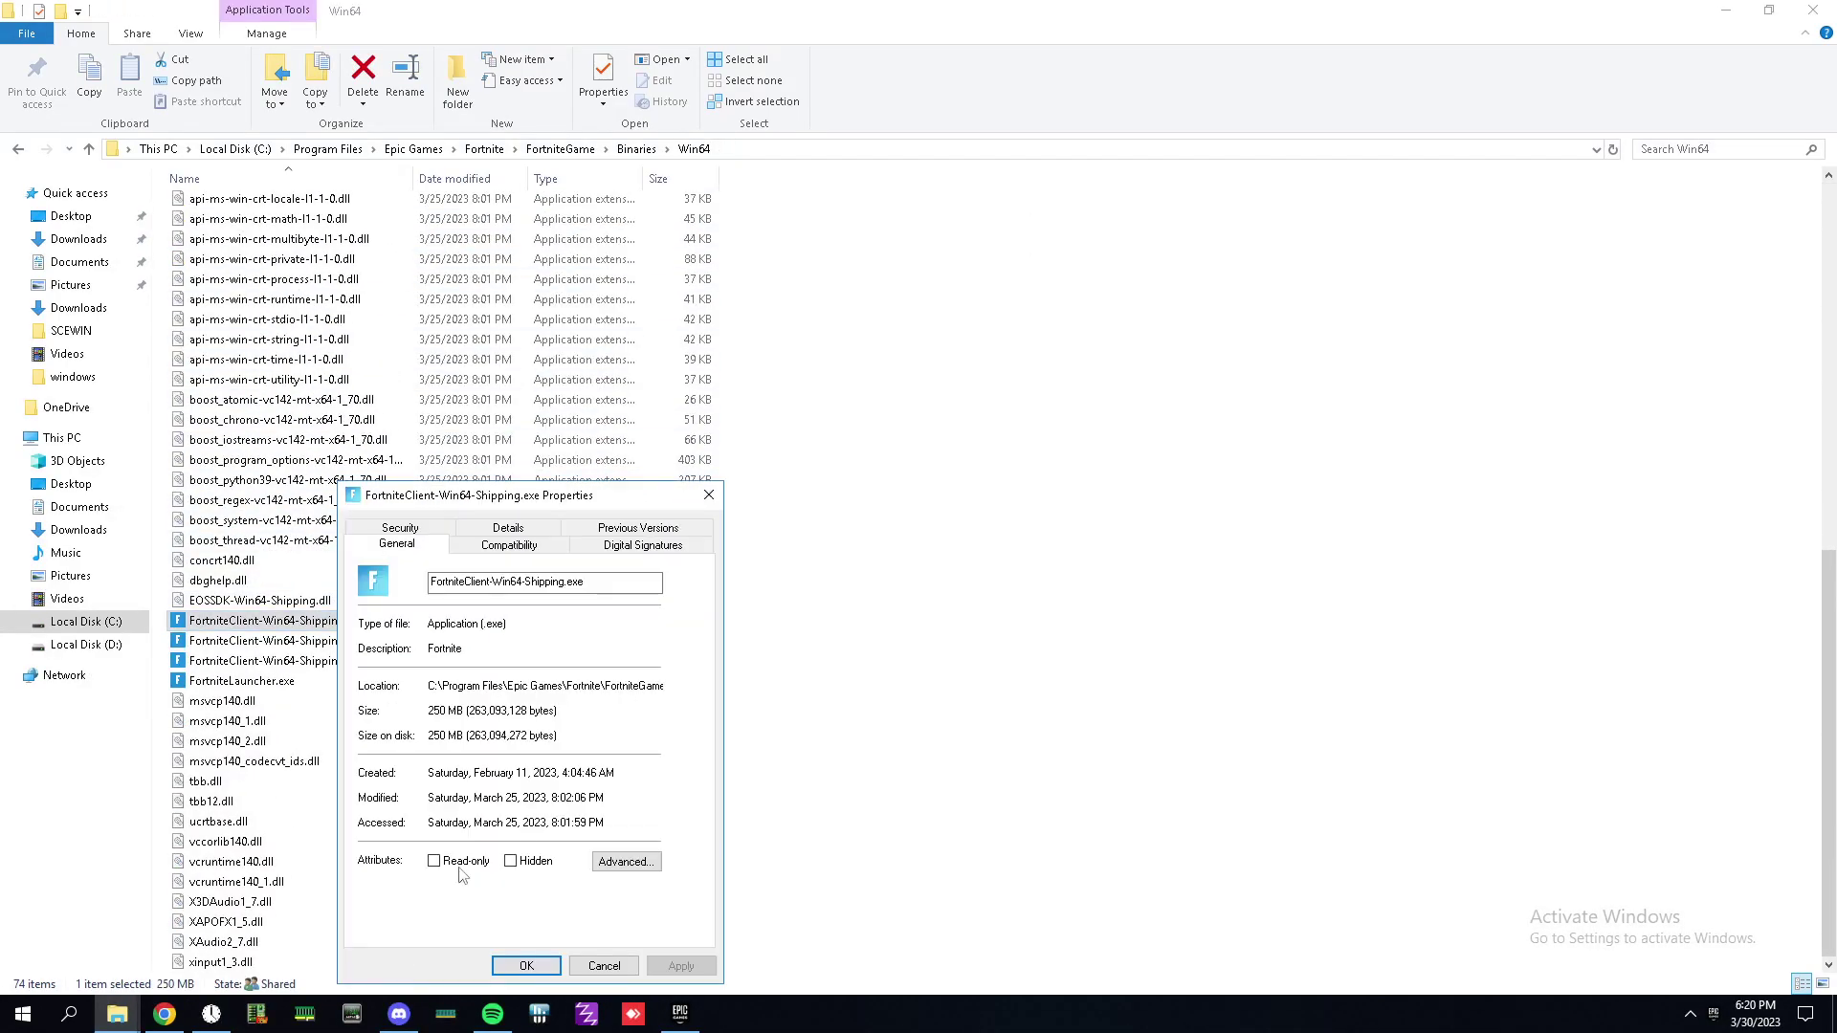
left_click(508, 527)
left_click(509, 528)
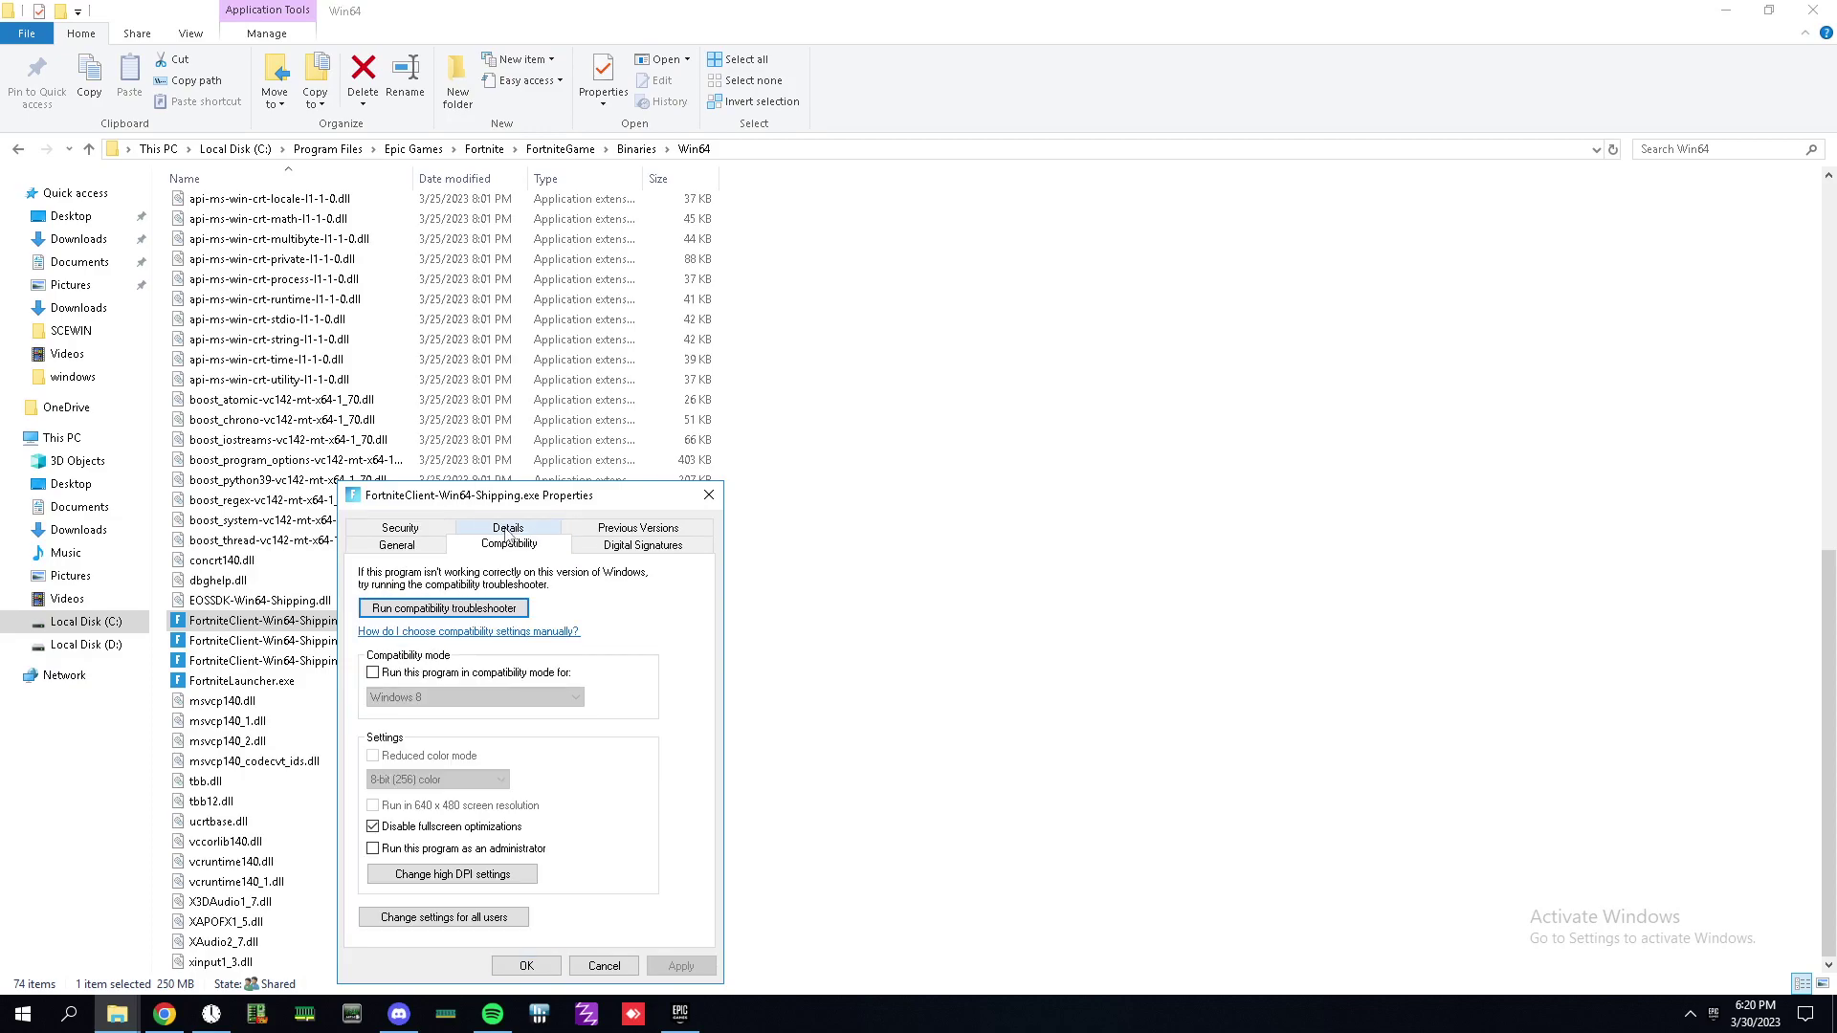
left_click(527, 965)
key("alt+Up")
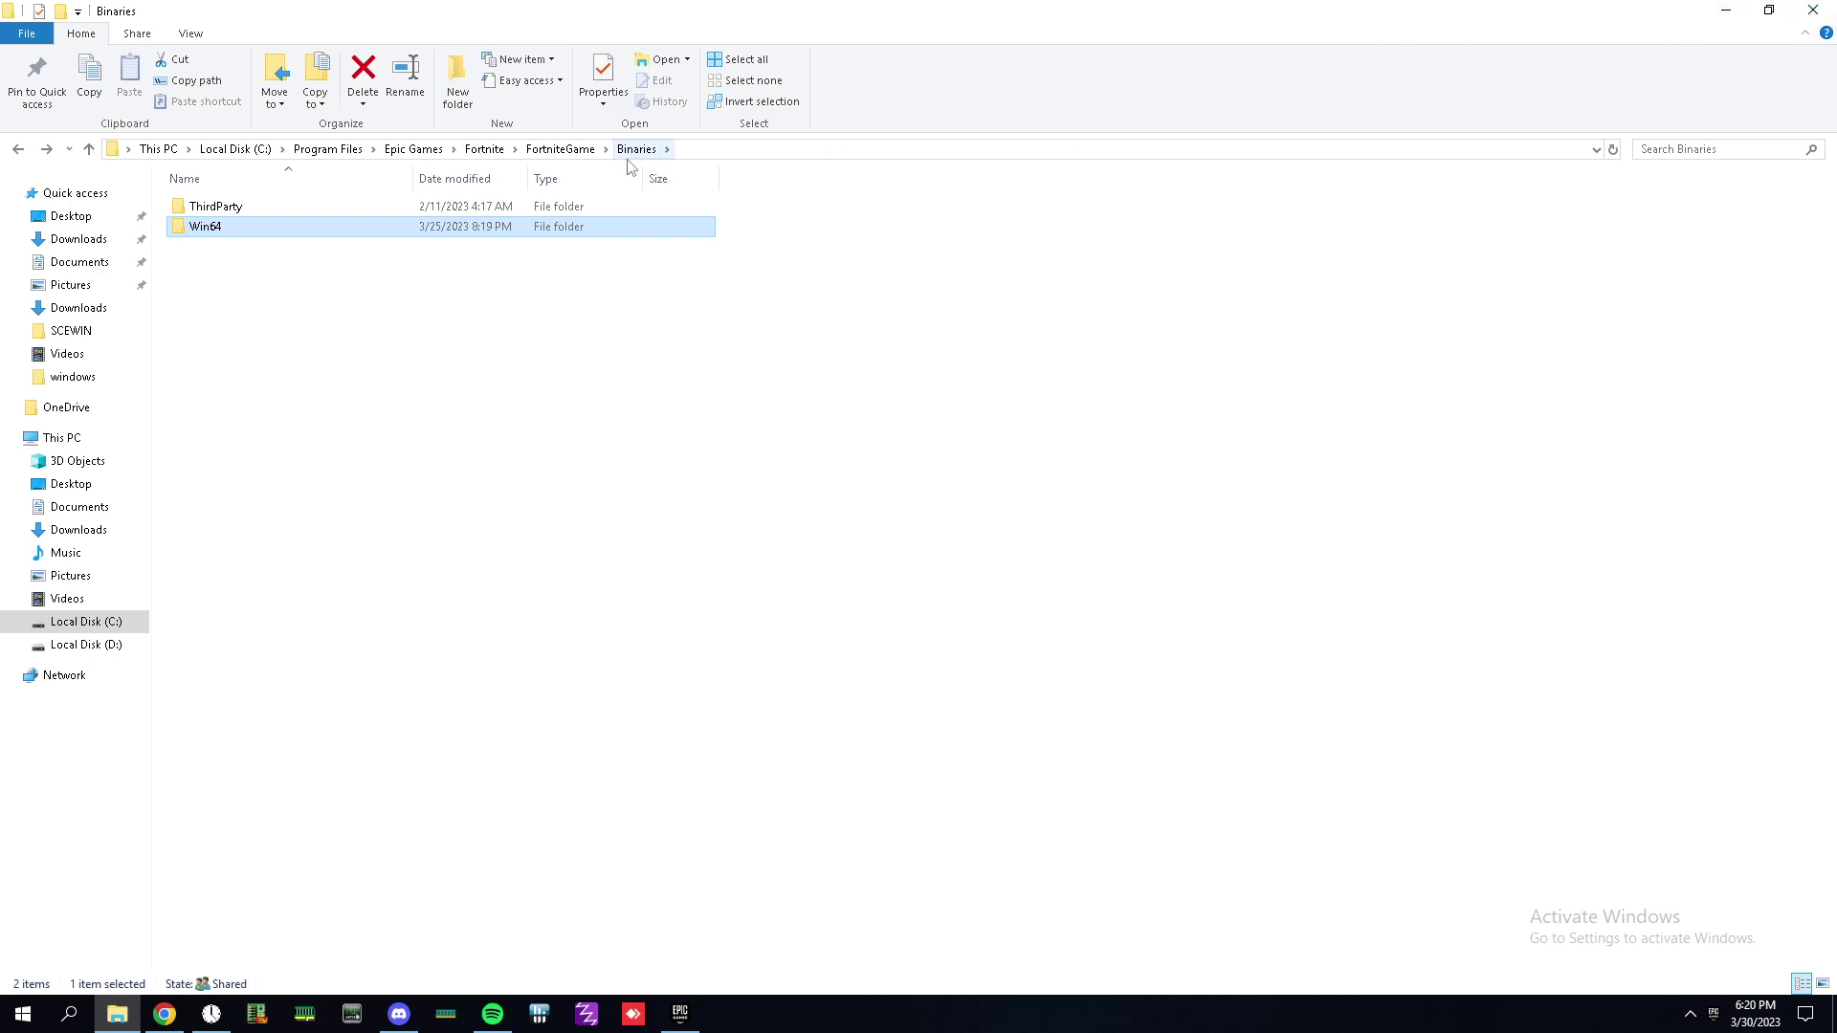
- Back out to Program Files, drag the Epic launcher window right, and reposition the RwX64V1.7 folder icon
key("alt+Up")
key("alt+Up")
key("alt+Up")
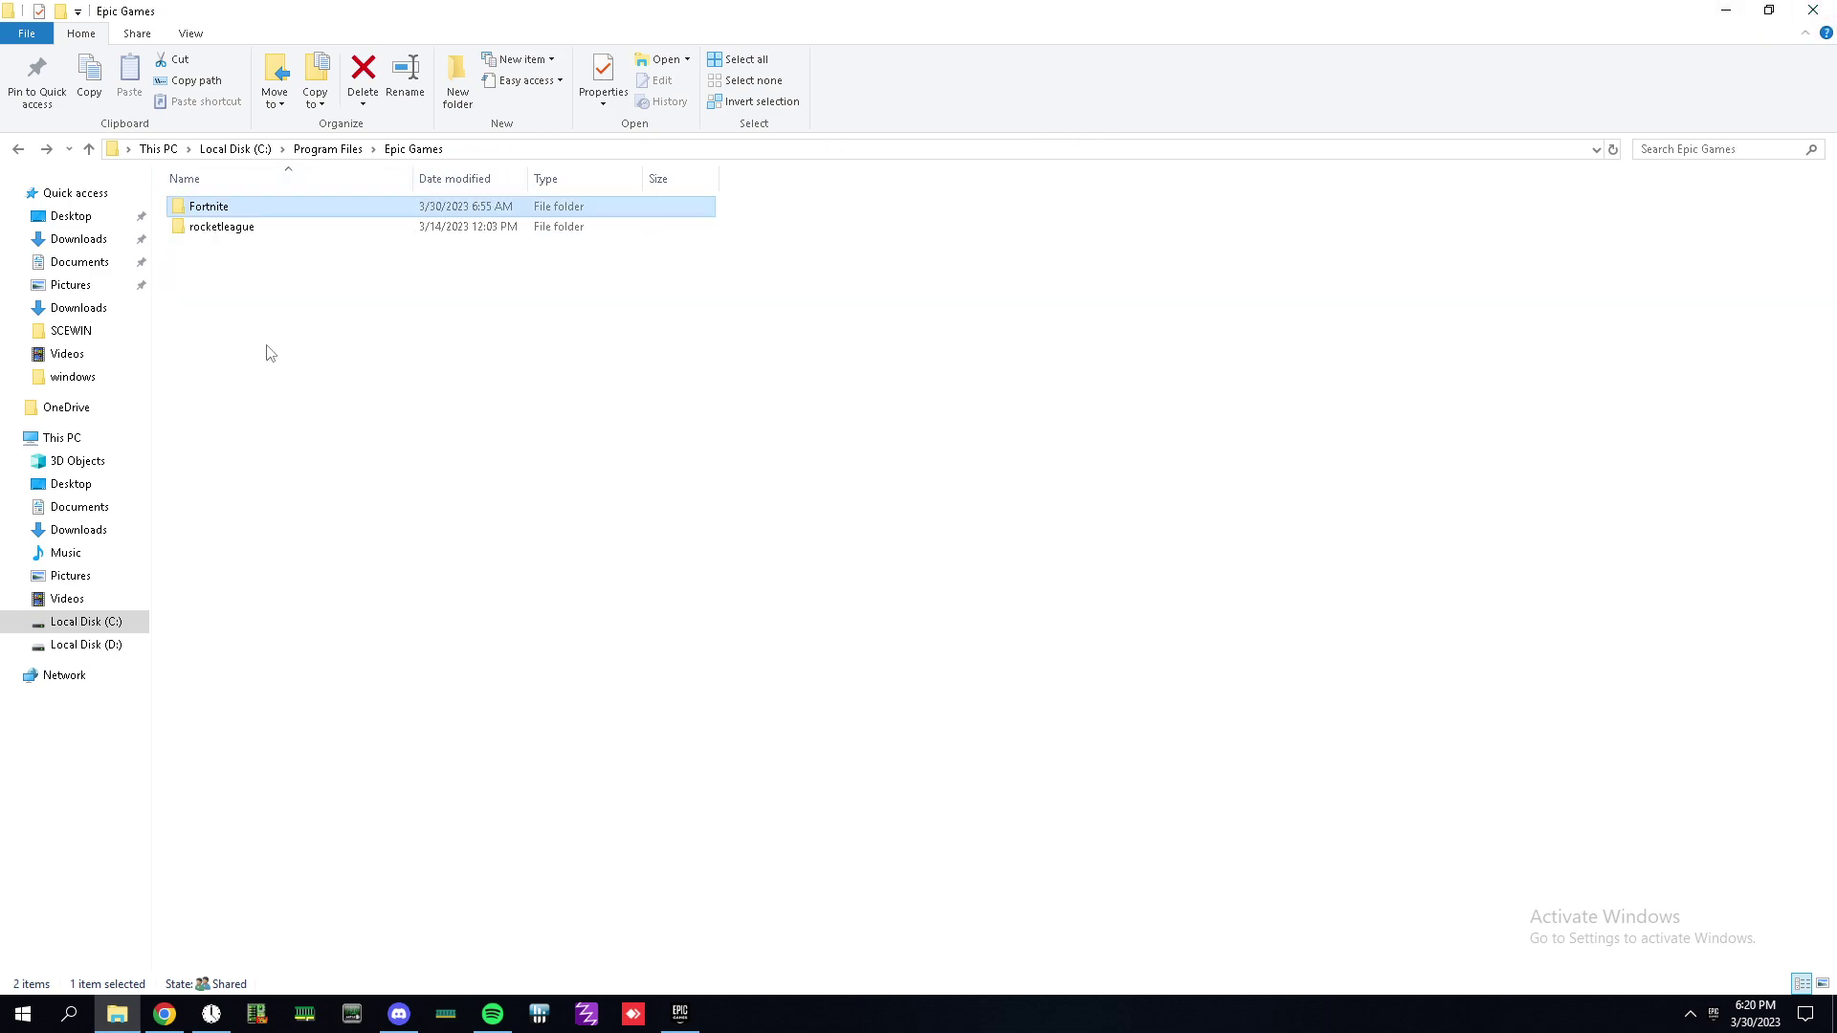
key("alt+Up")
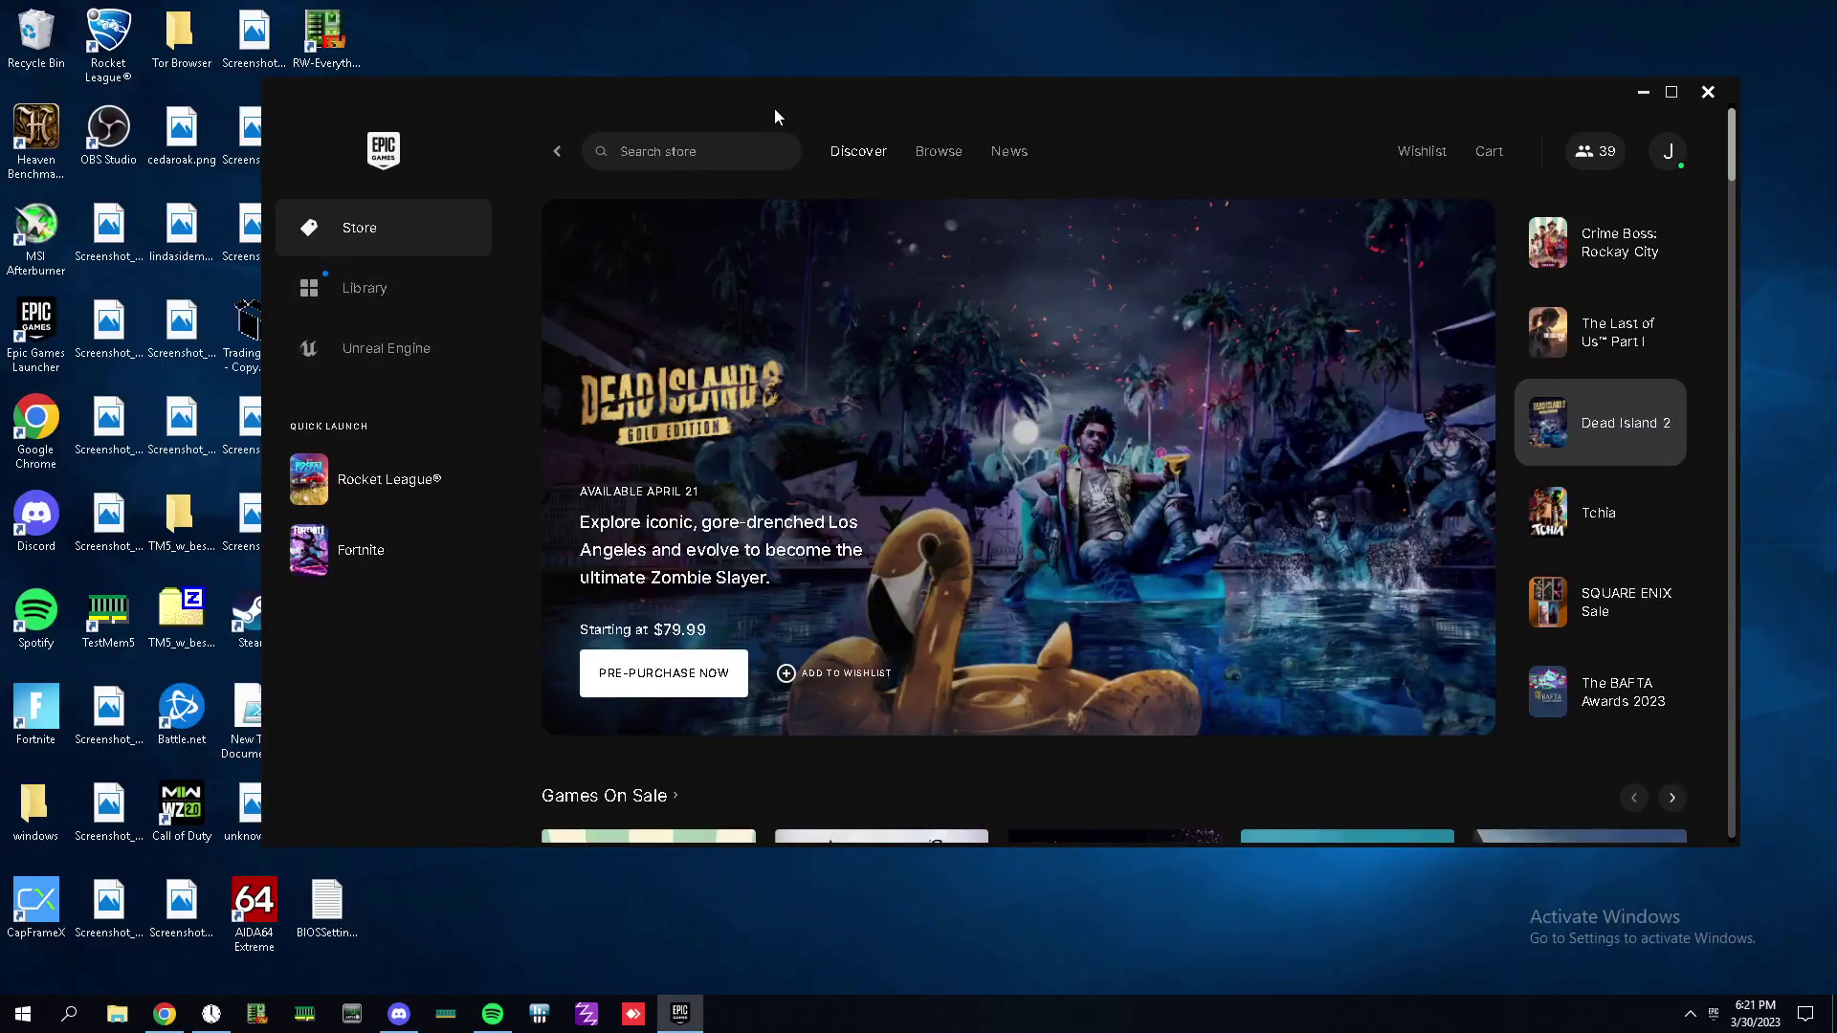
left_click_drag(779, 111, 1119, 61)
left_click_drag(472, 323, 346, 262)
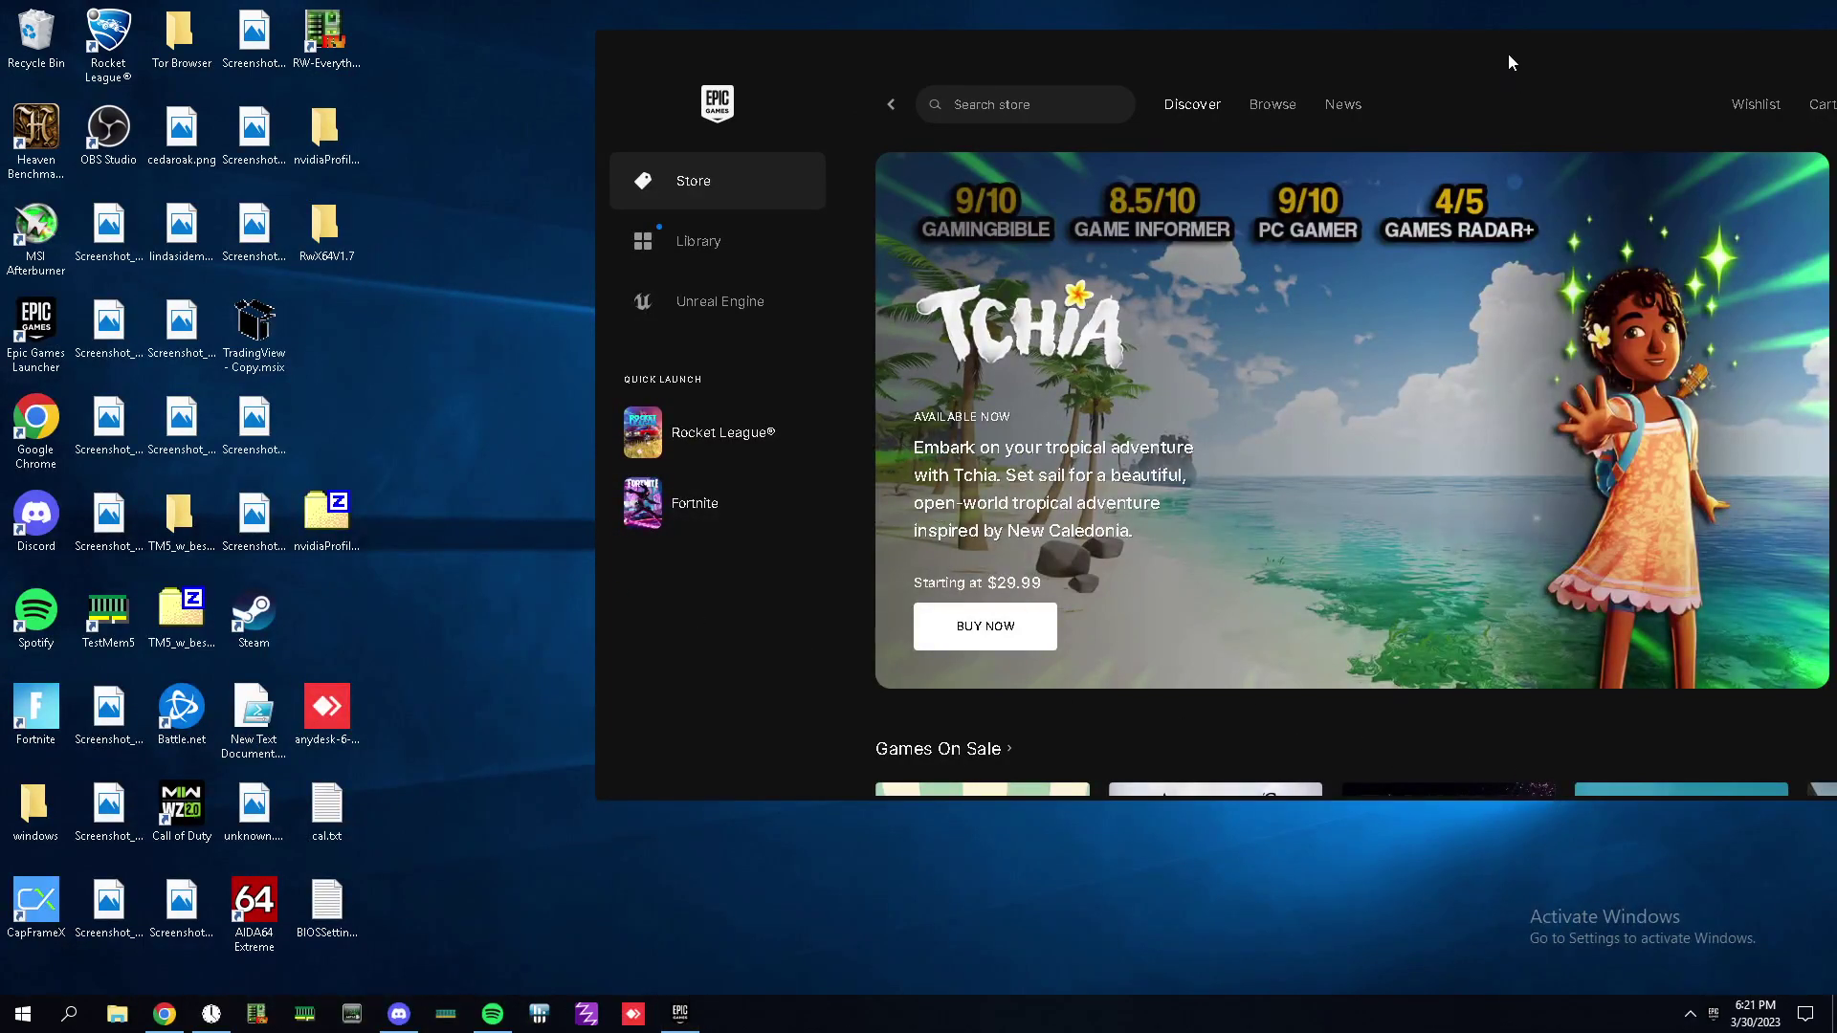
- Pull the Epic Games Launcher window fully on screen, then minimize it to clear the desktop
left_click_drag(1508, 54, 1277, 68)
left_click(1743, 62)
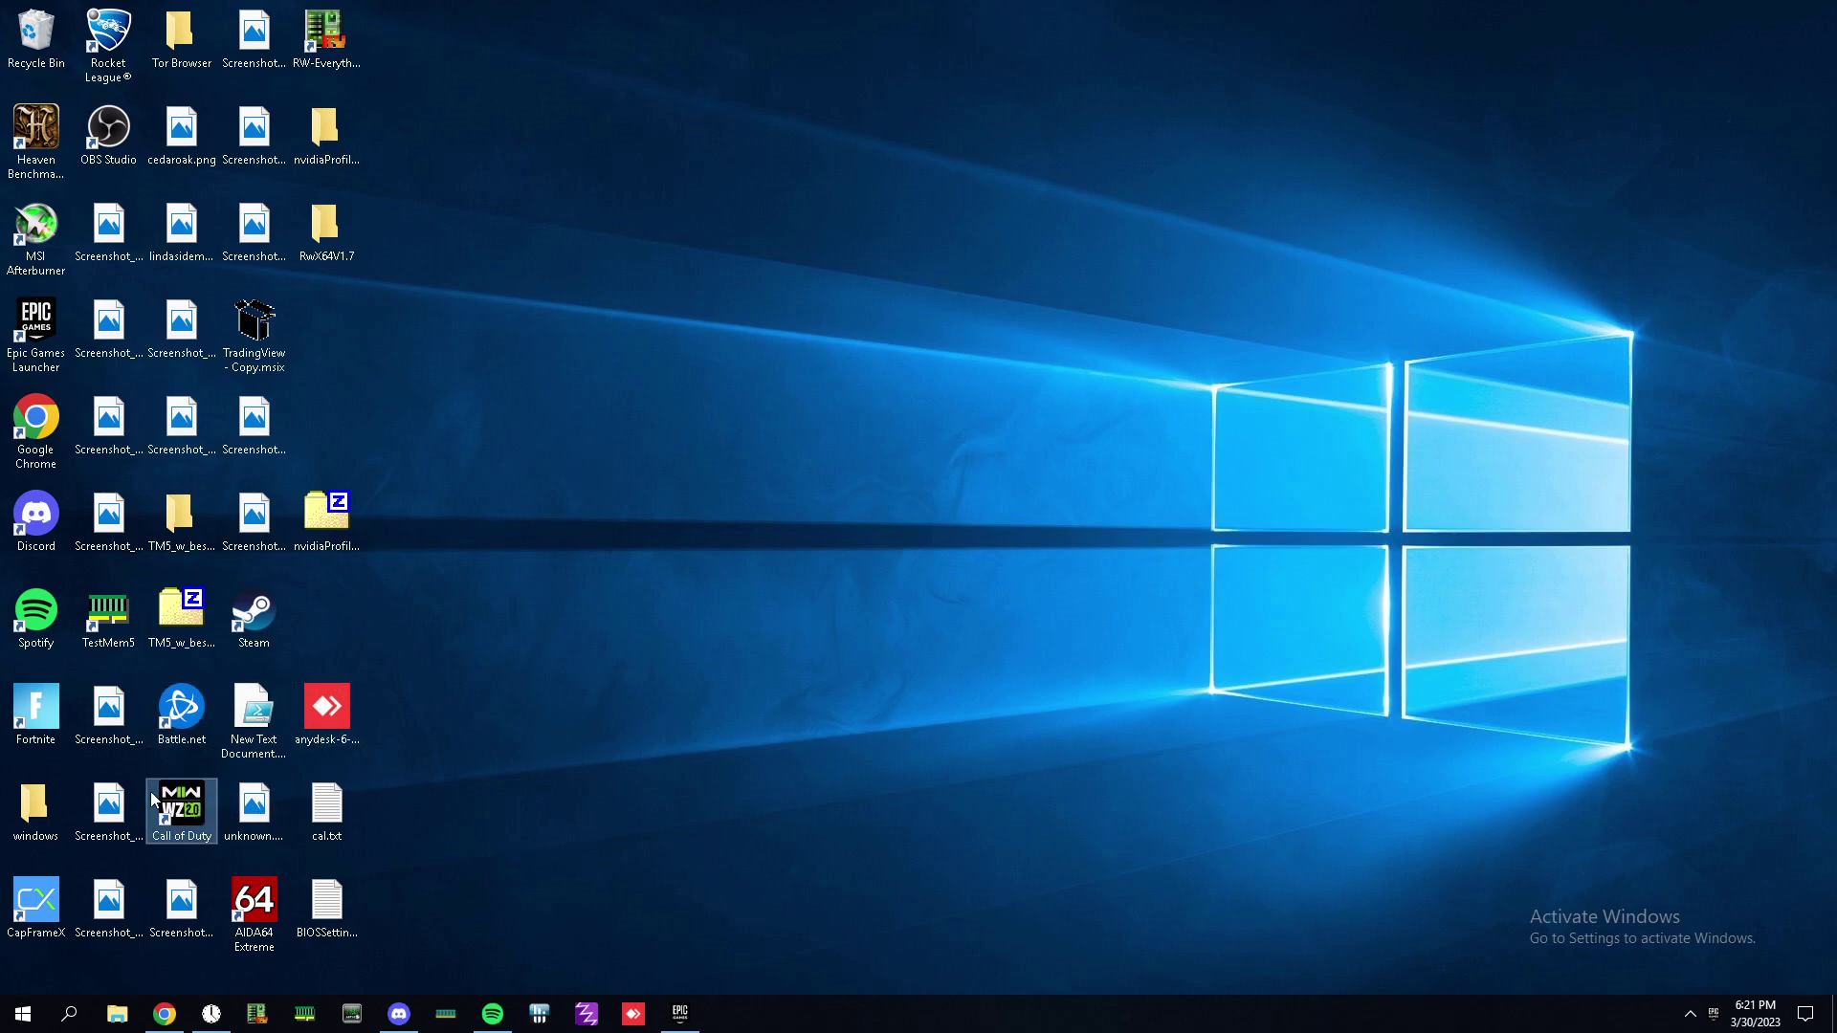
- Open OBS Studio's tray menu from the hidden notification icons to reach Stop Recording
left_click(188, 809)
left_click(537, 791)
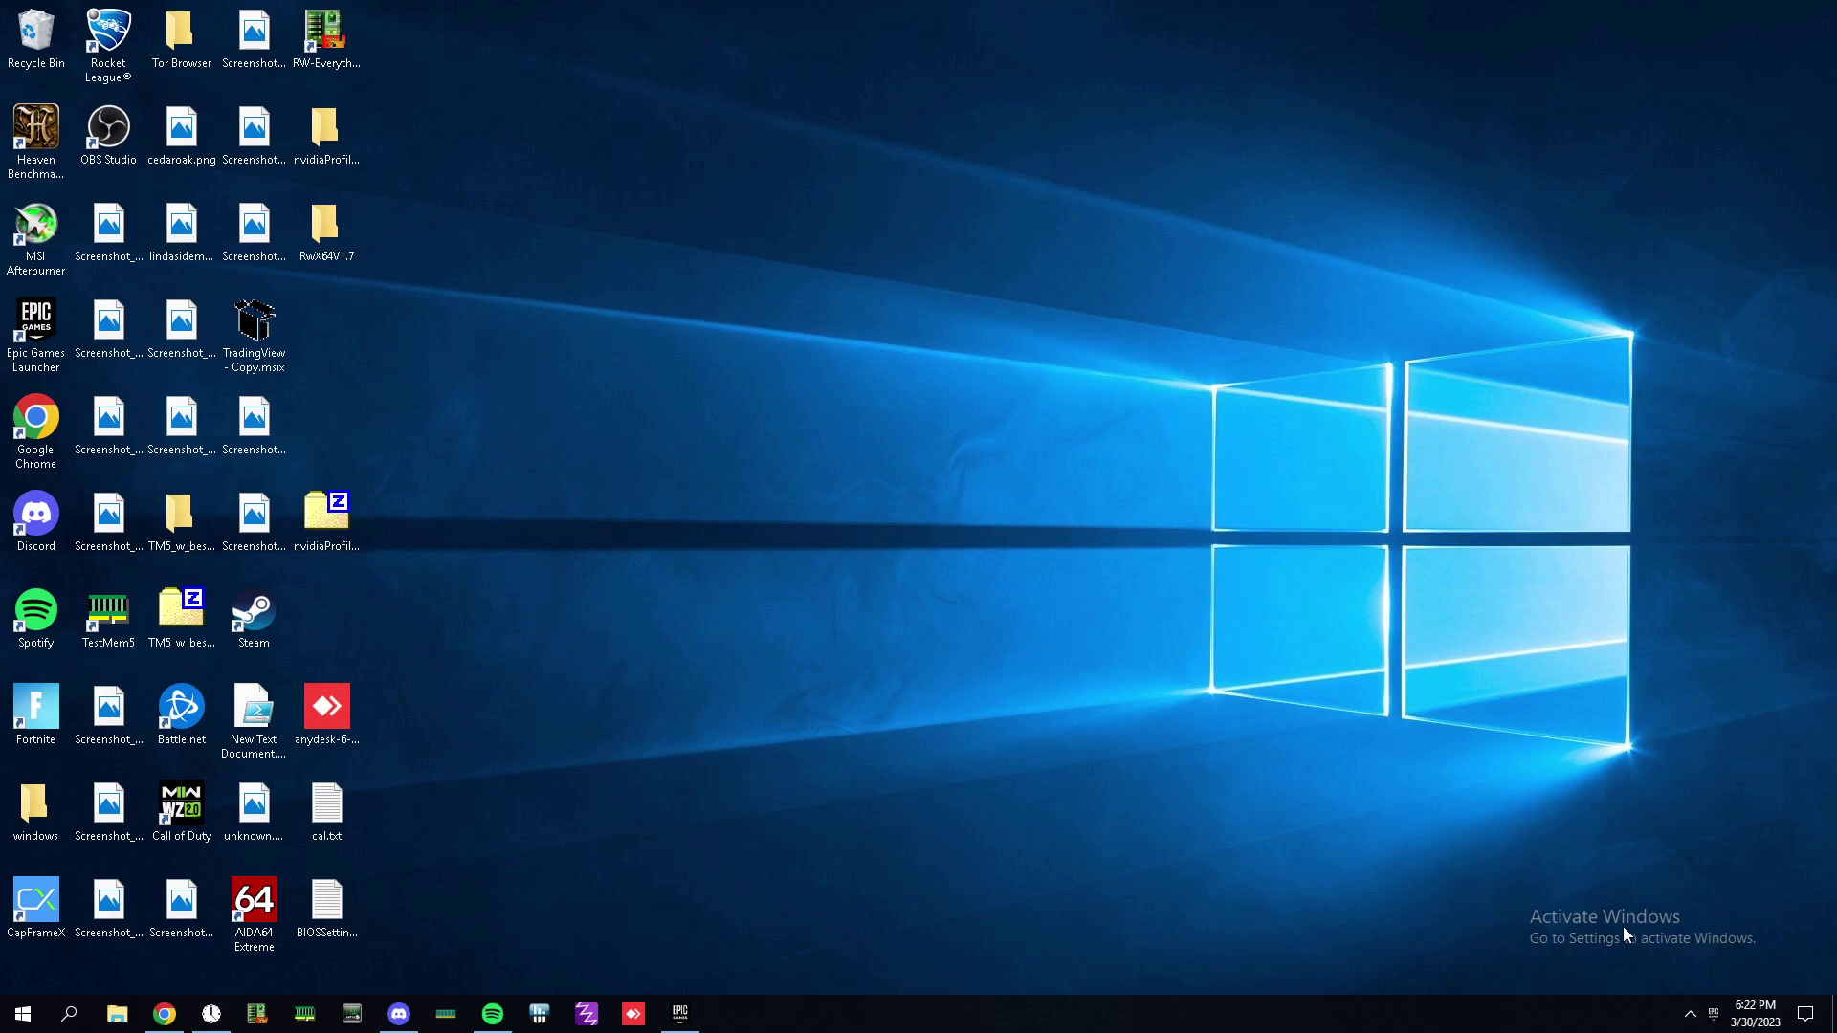
left_click(1690, 1013)
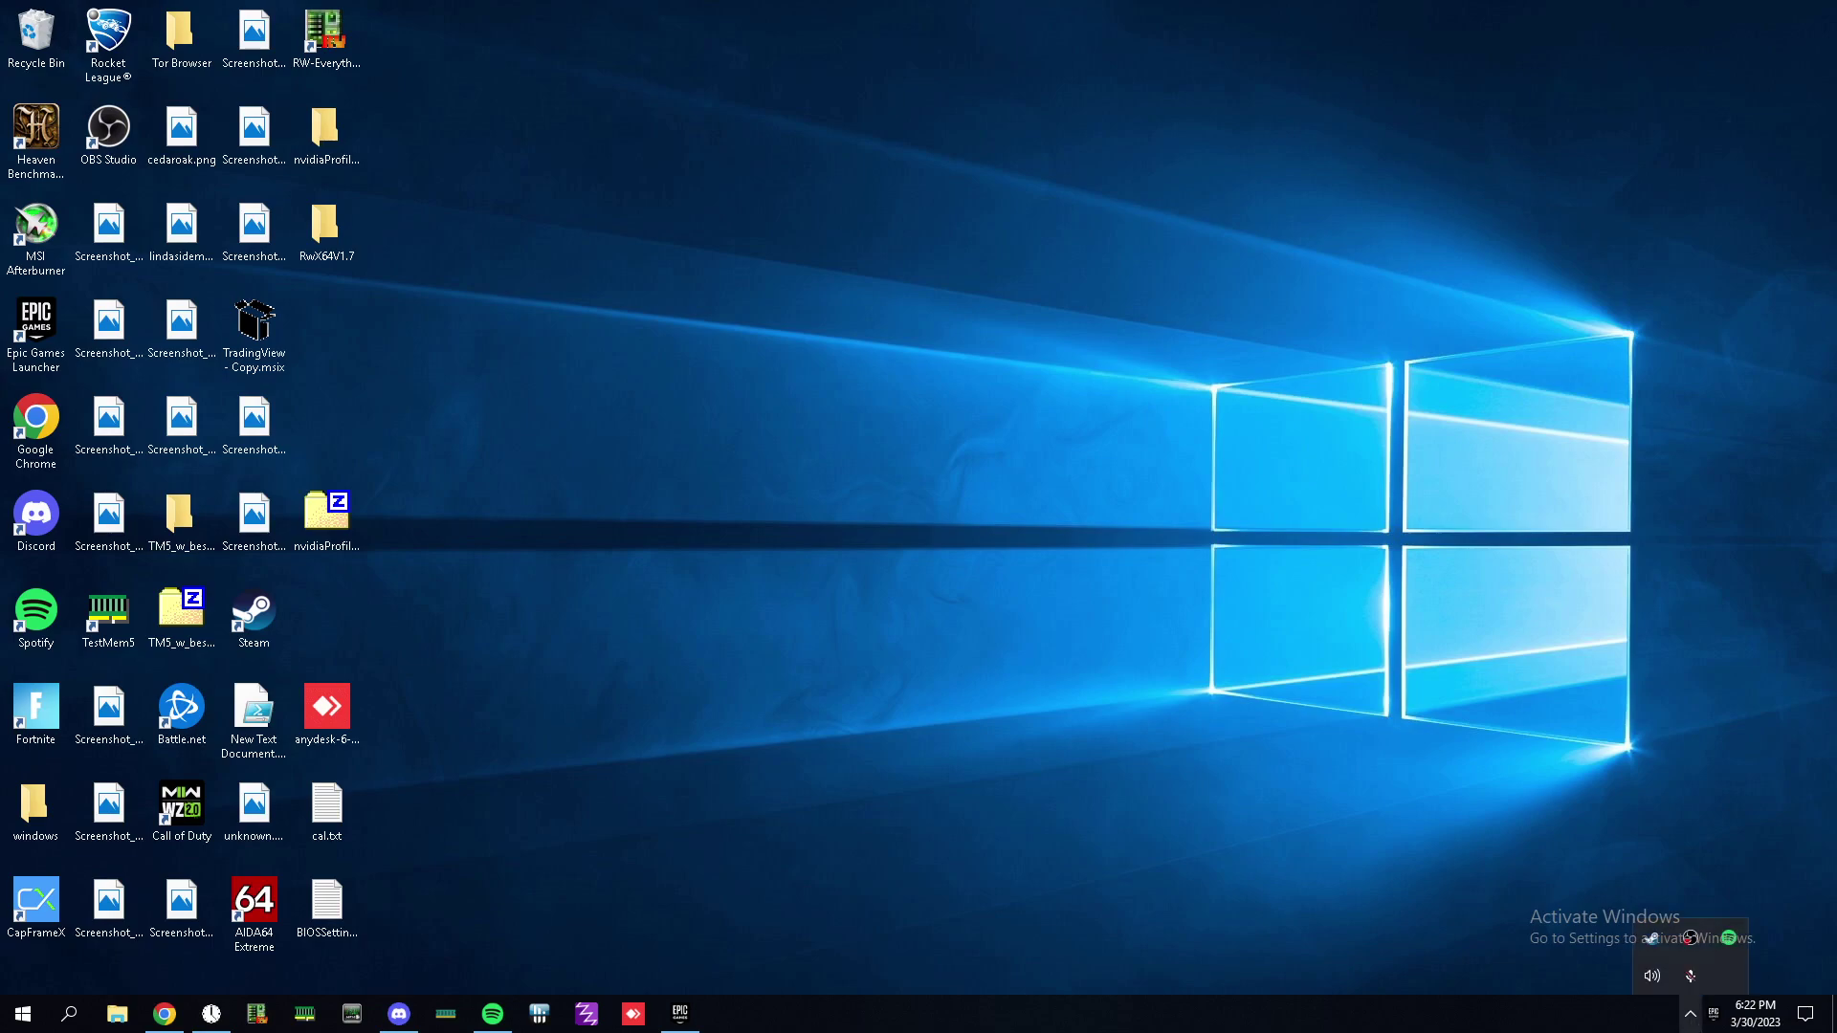
right_click(1703, 949)
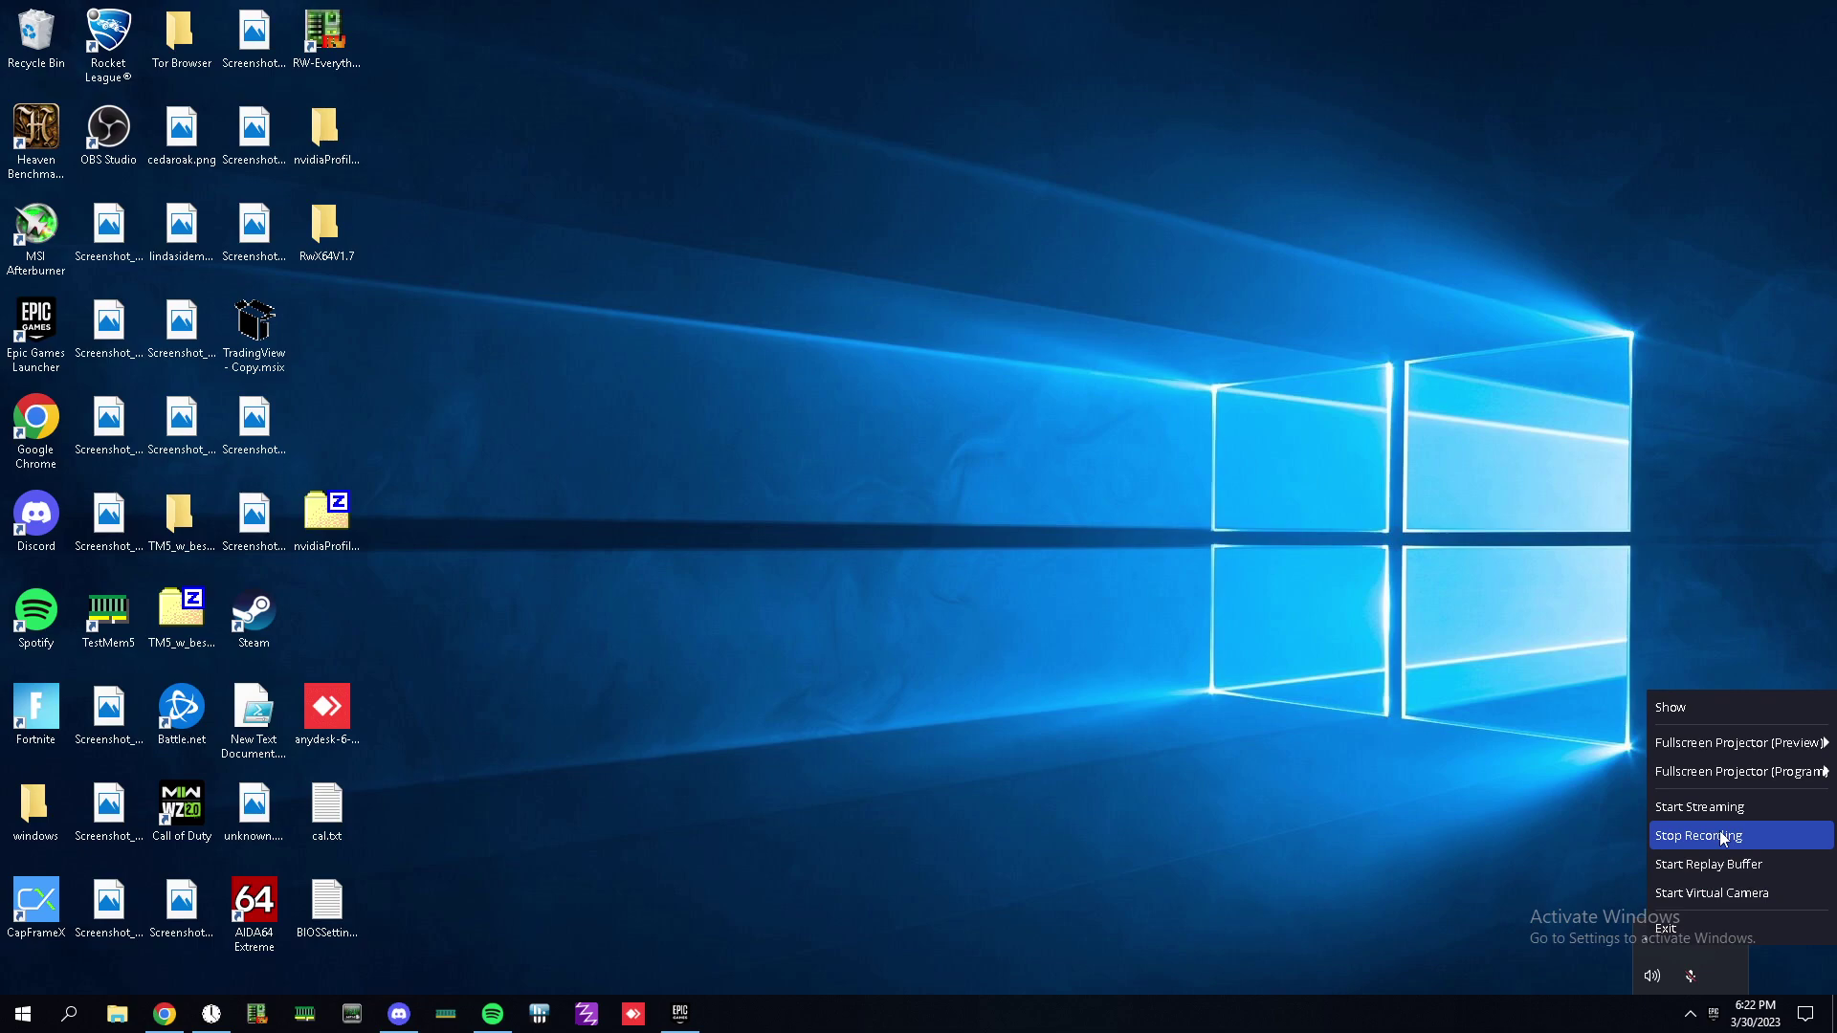